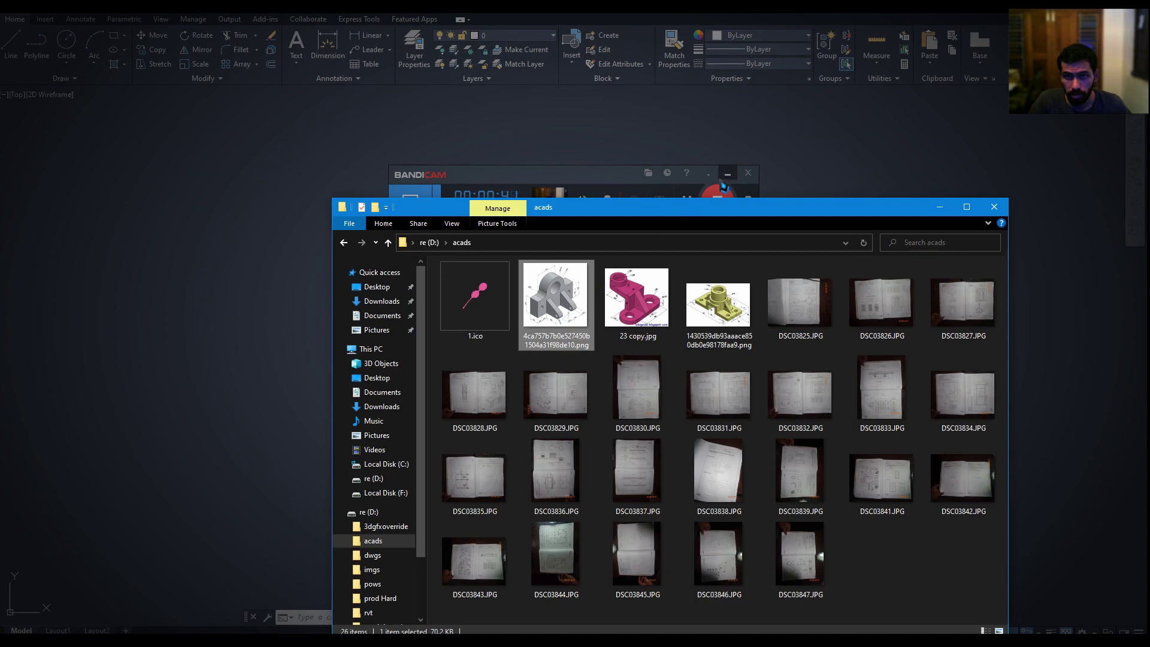
Insert the isometric bracket picture with a picked corner, picked scale and 0 rotation.
left_click(726, 174)
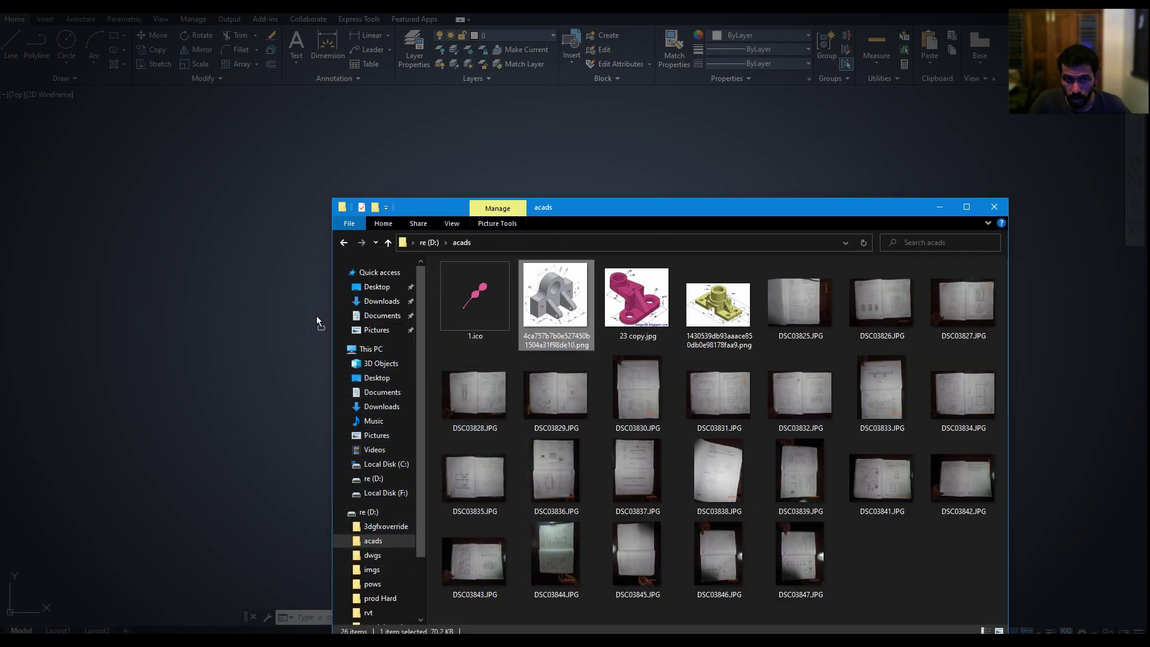
left_click_drag(568, 306, 301, 328)
left_click(866, 439)
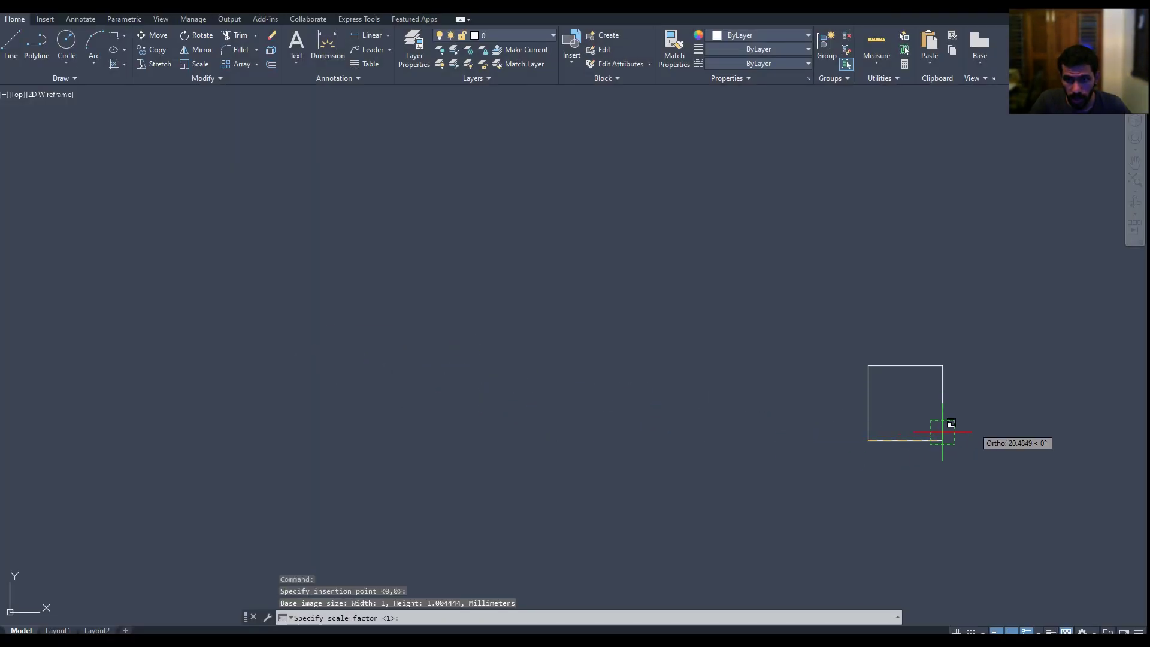
left_click(1071, 400)
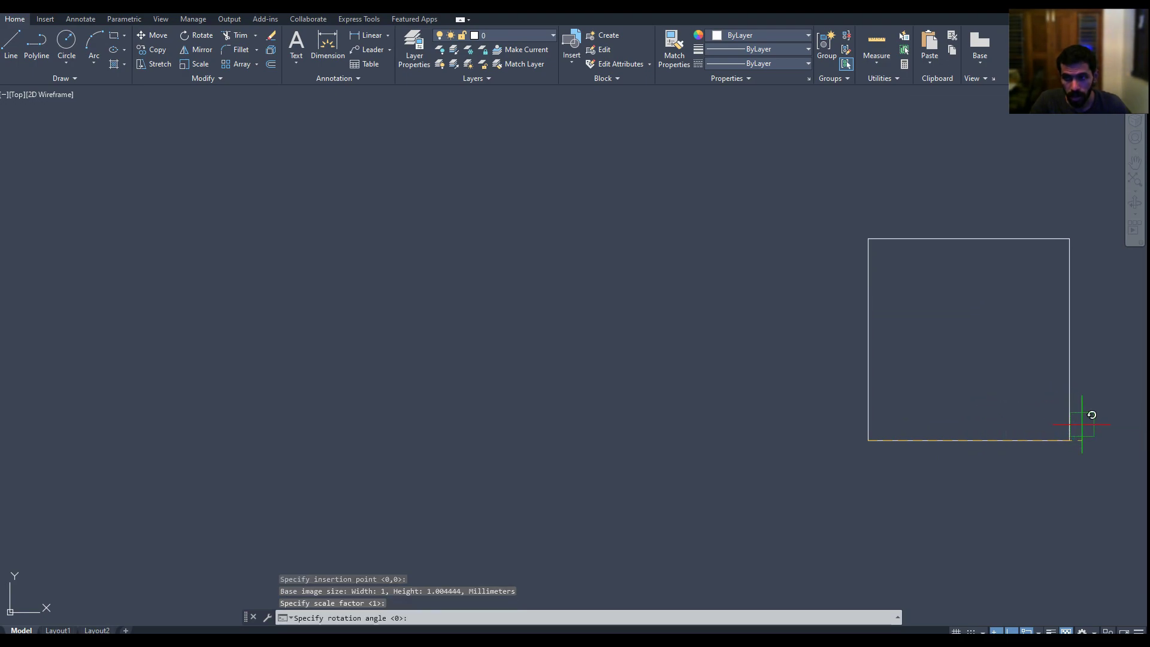
key("Return")
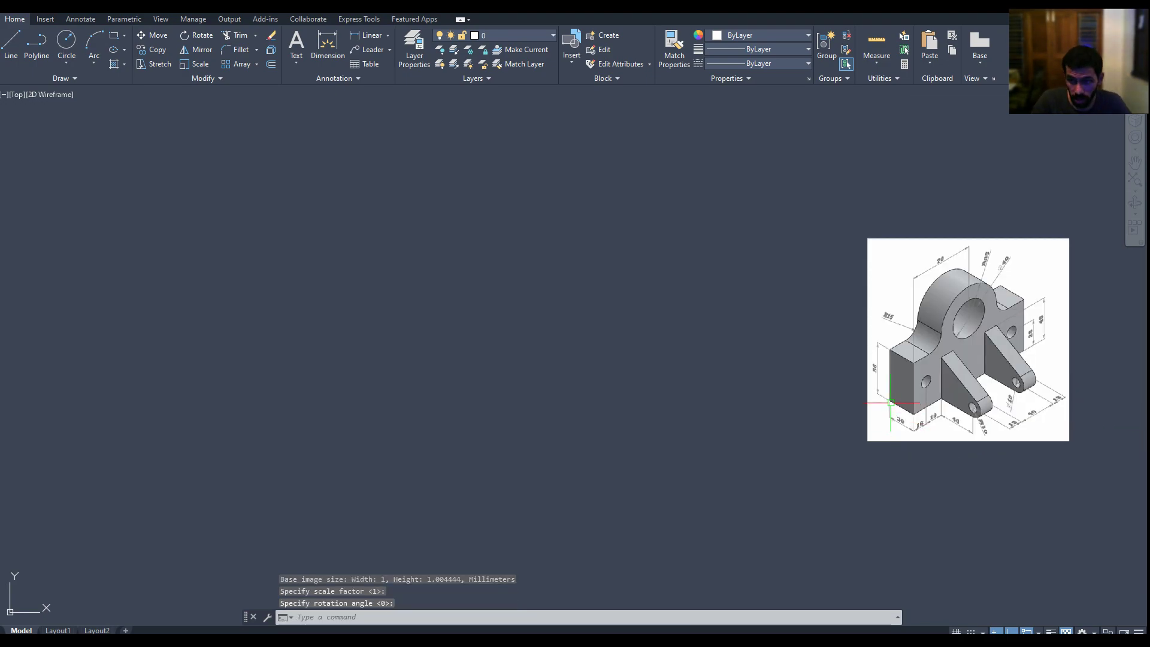
middle_click_drag(944, 380, 889, 392)
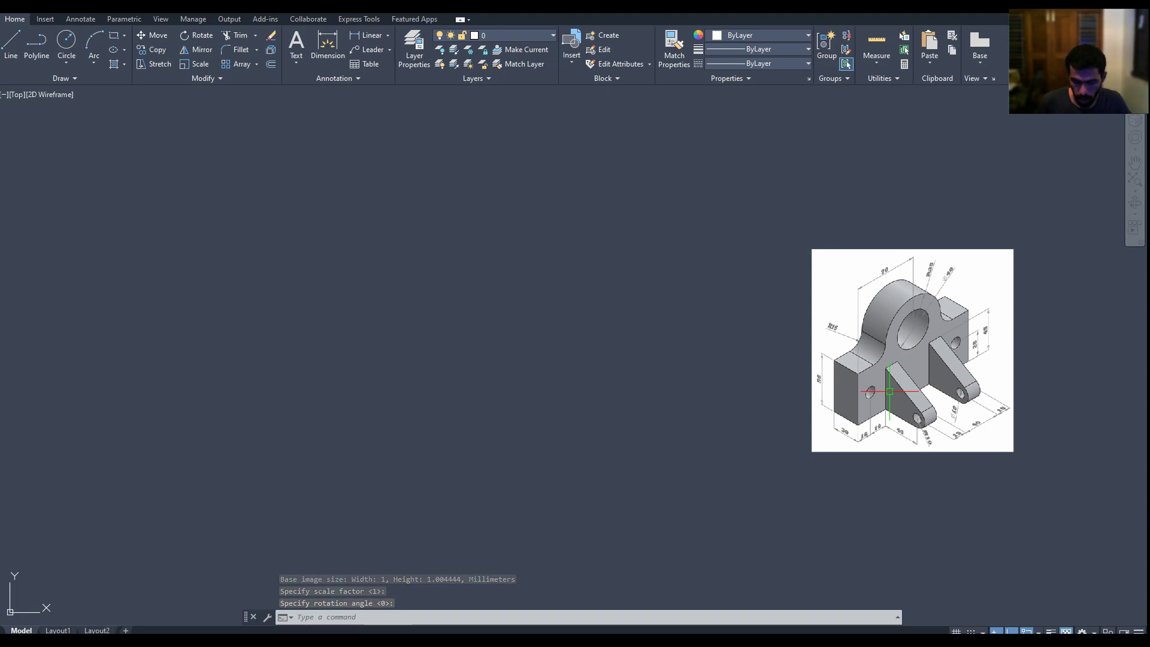
type("vports")
Split the screen into Two: Vertical viewports, widening the left and centring the picture on the right.
key("Return")
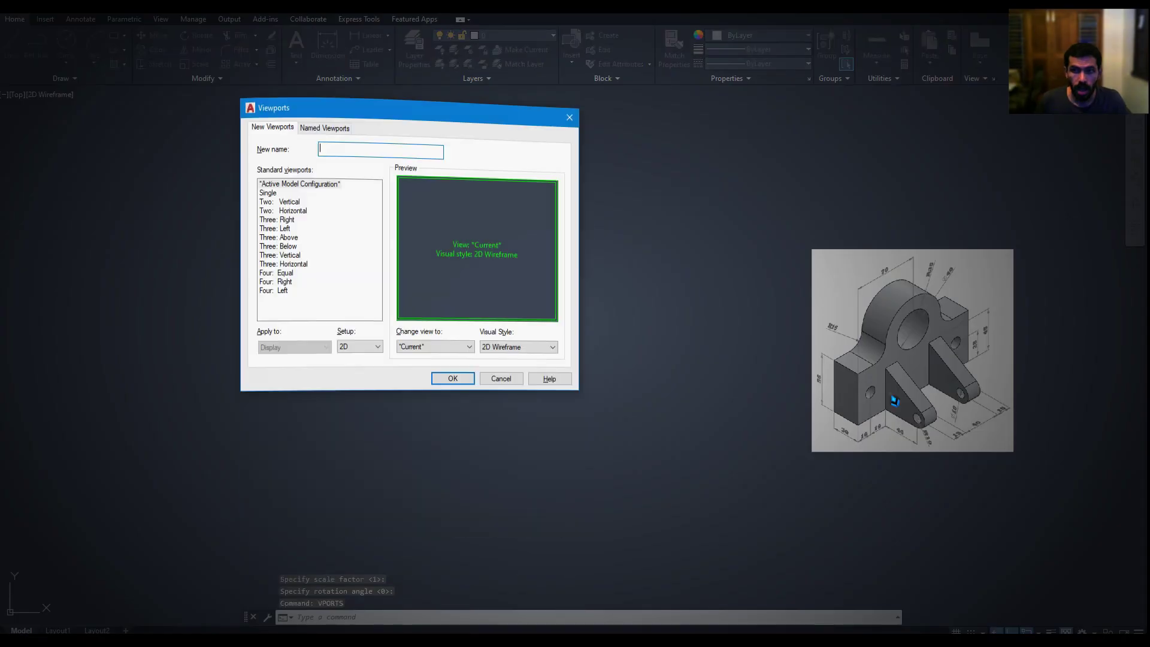
left_click(295, 186)
left_click(451, 355)
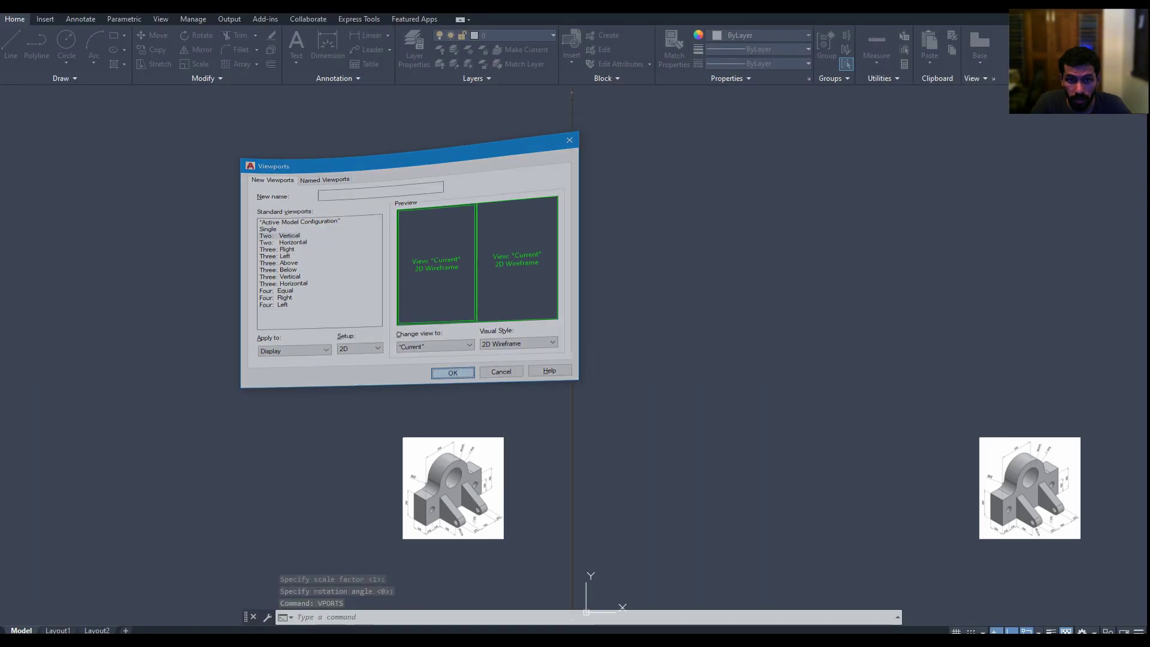
left_click(858, 476)
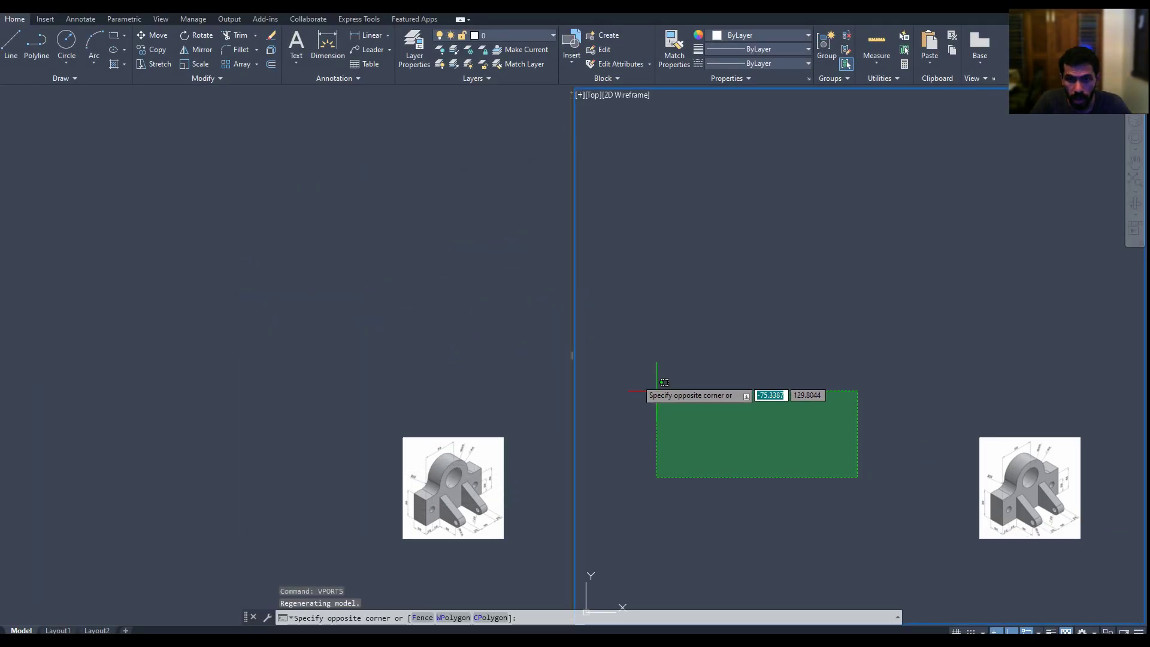
left_click(606, 338)
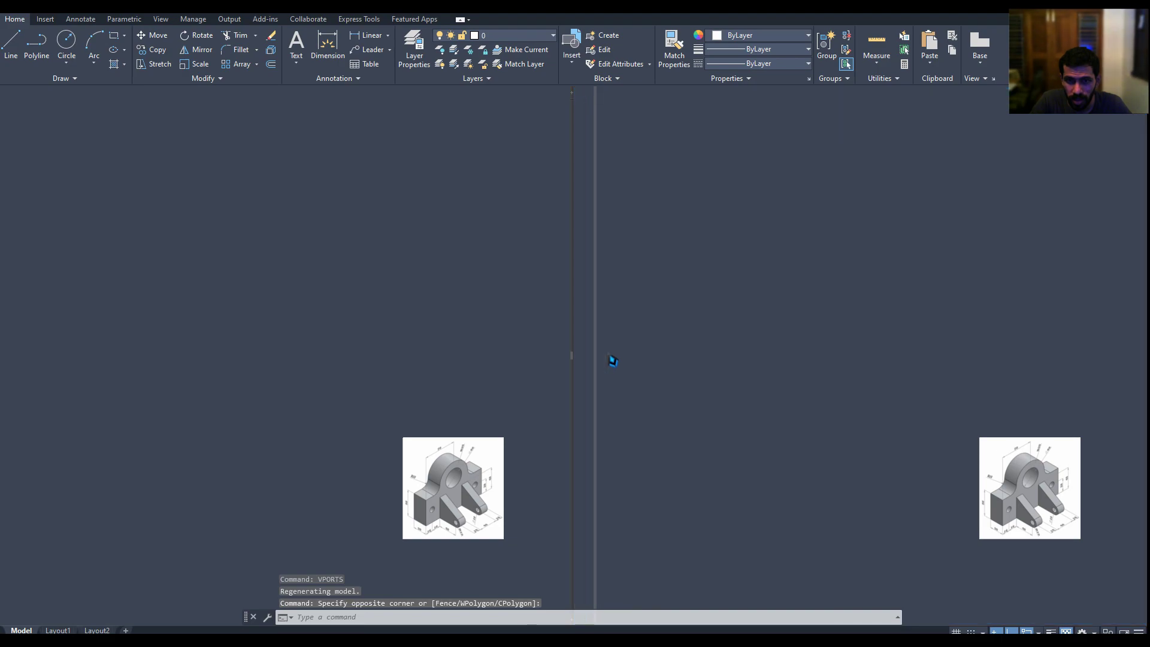
left_click_drag(576, 363, 802, 355)
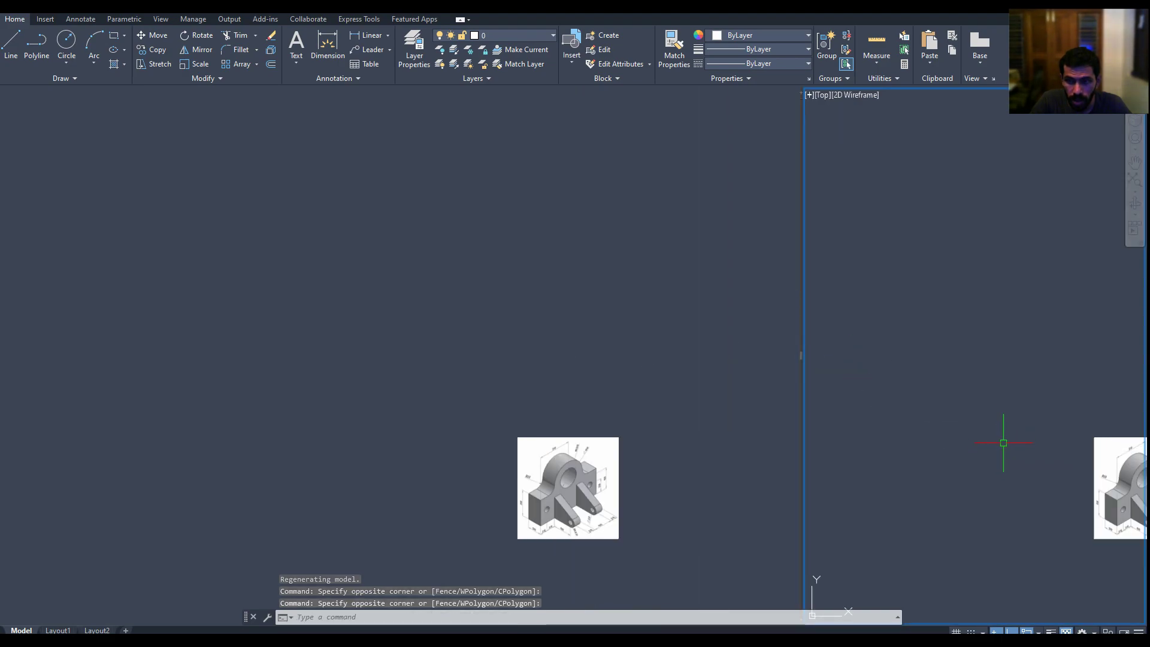
middle_click_drag(1123, 503, 984, 405)
scroll(1003, 428, "up", 2)
scroll(1003, 425, "up", 1)
Activate the left viewport, turn on Clean Screen, and move the small picture out of it.
left_click(706, 332)
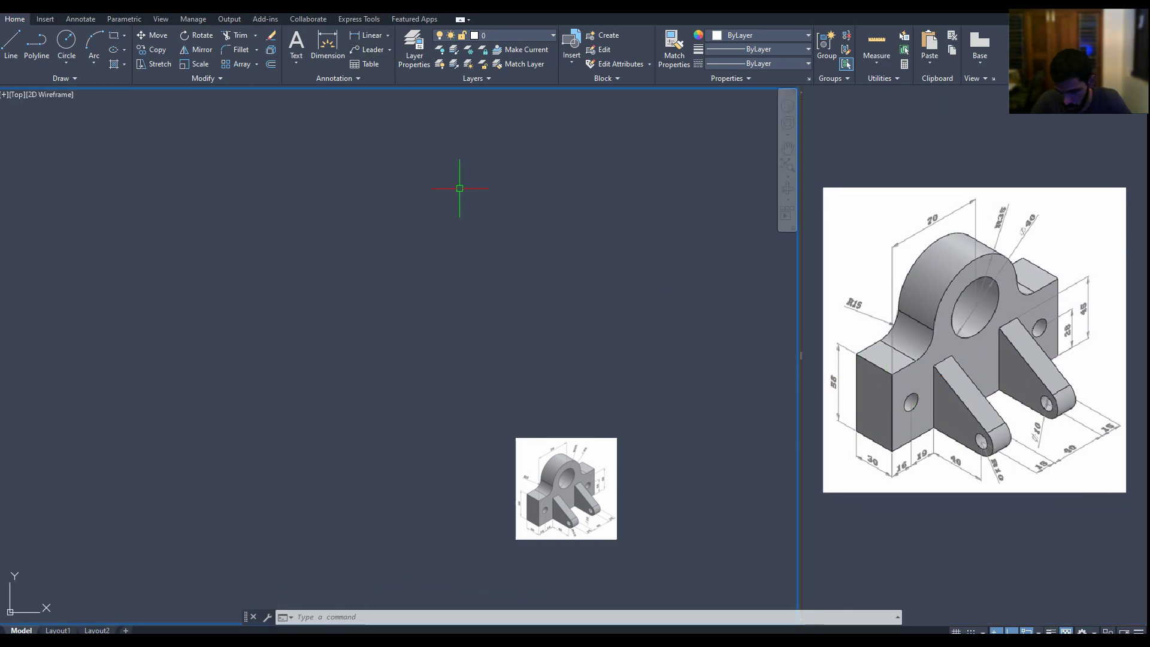
key("ctrl+0")
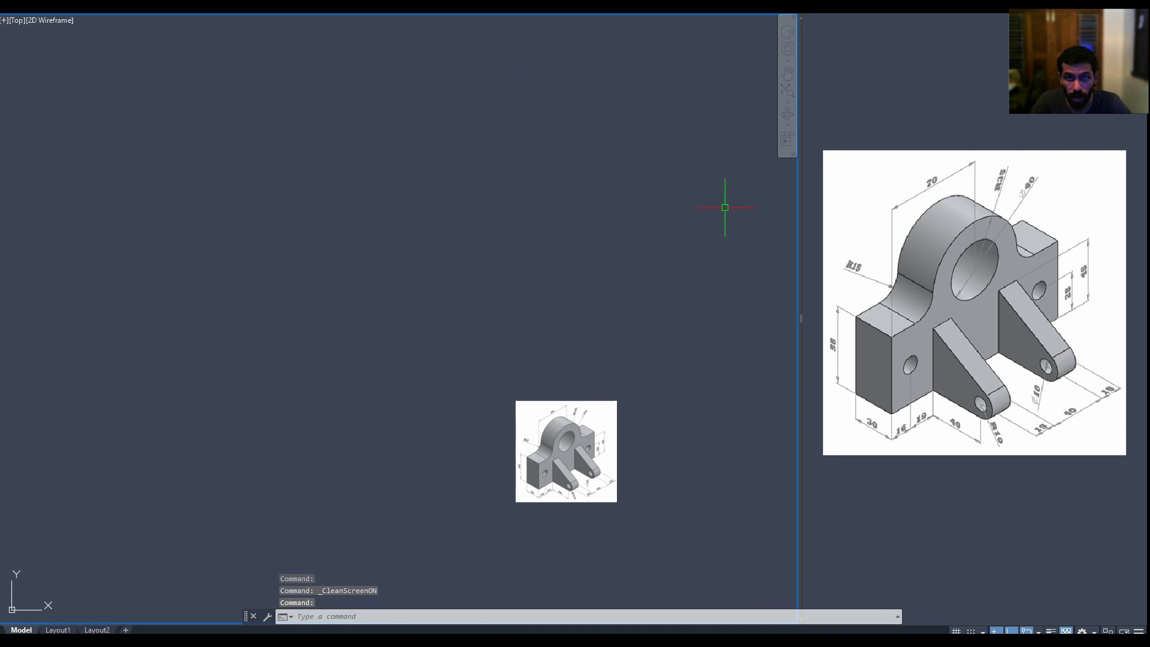
left_click(634, 270)
middle_click_drag(634, 270, 608, 378)
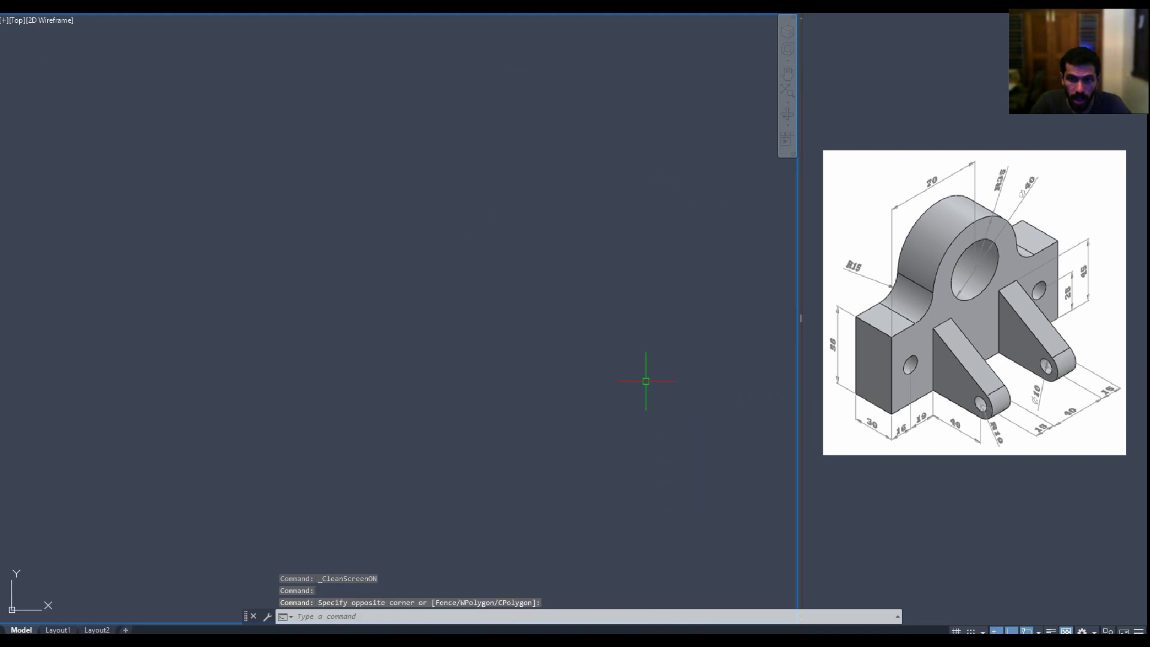
scroll(384, 243, "down", 3)
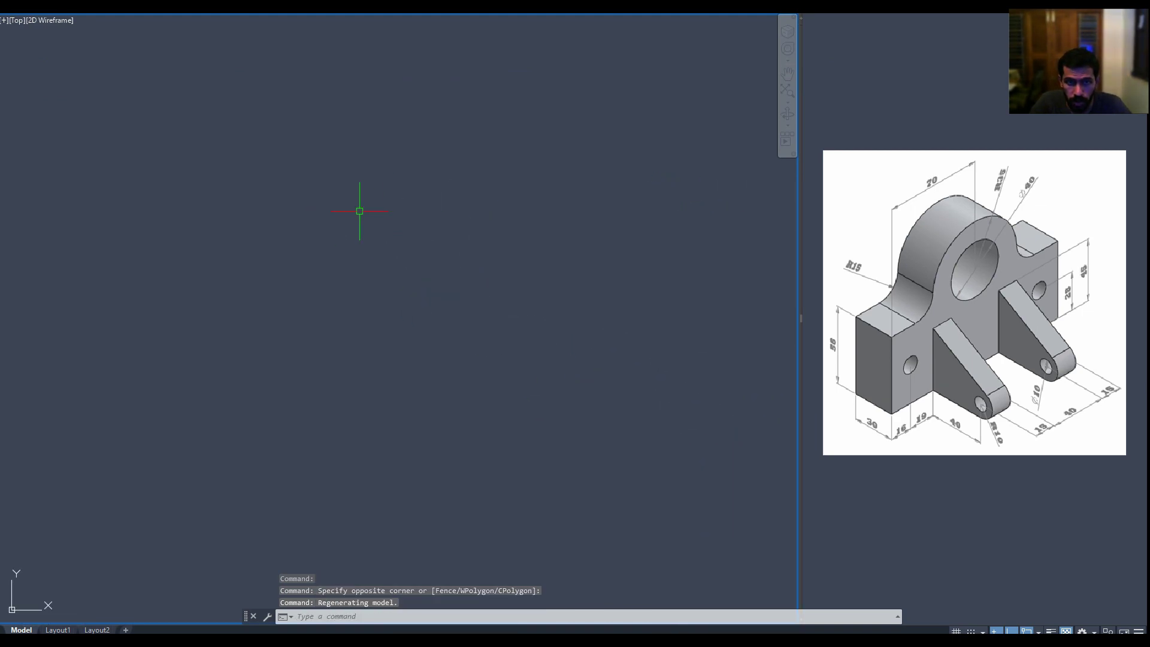
left_click(575, 310)
left_click(502, 331)
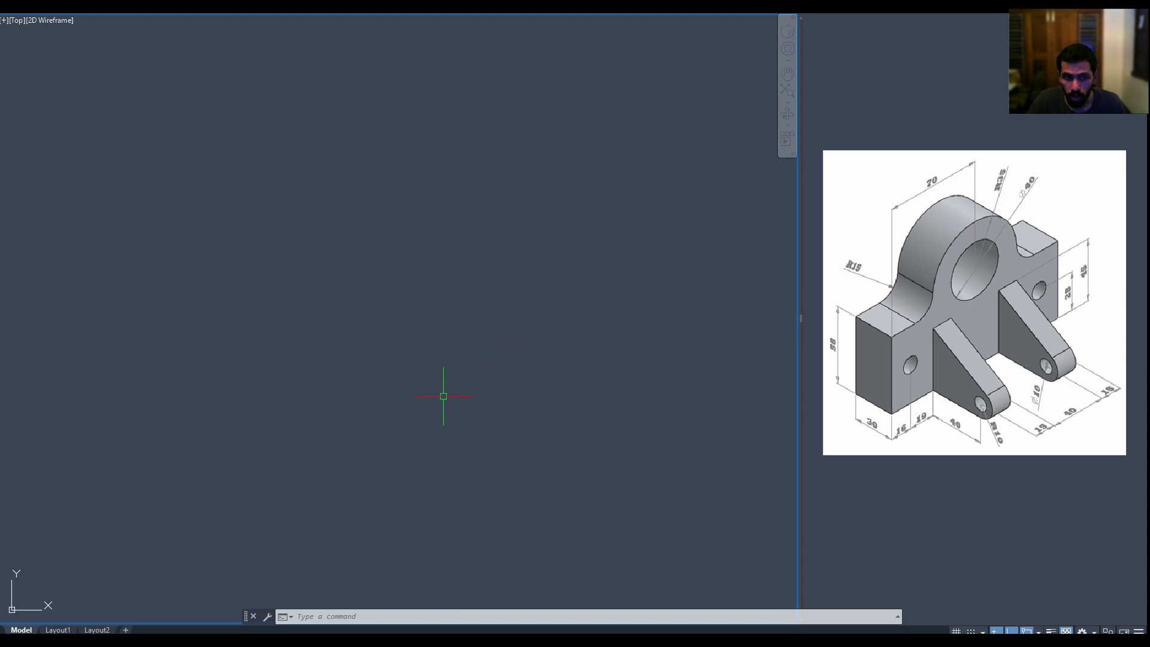
Turn on the ViewCube and orbit the left viewport until its front and left sides face you.
middle_click_drag(444, 396, 443, 388, "shift")
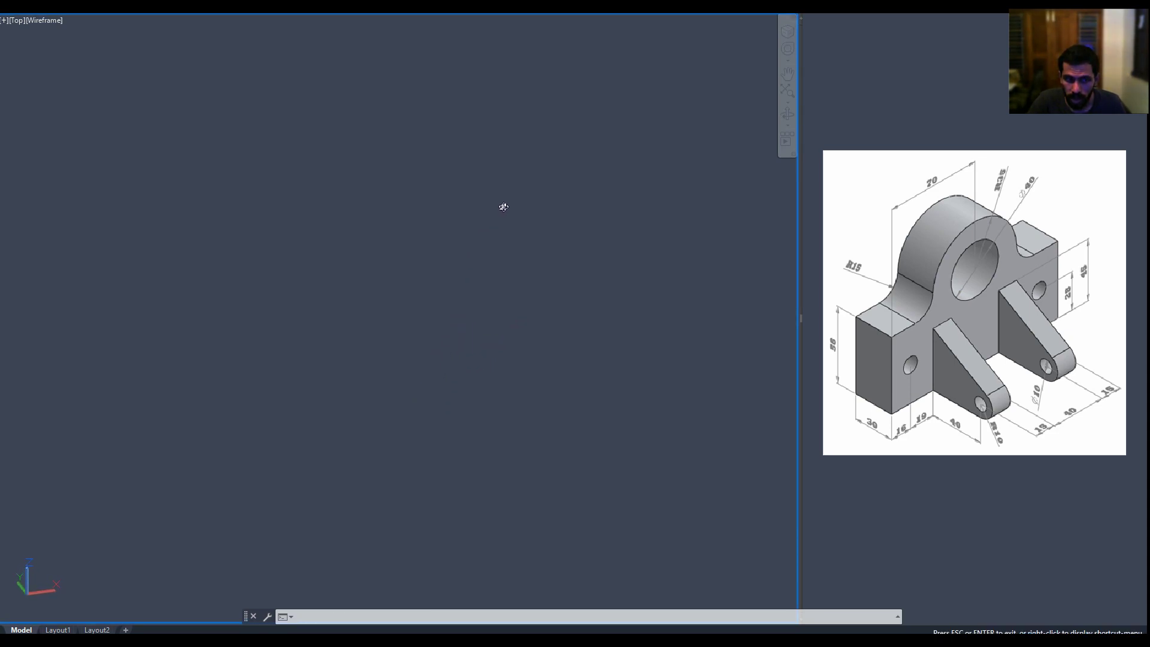
middle_click_drag(477, 346, 745, 103, "shift")
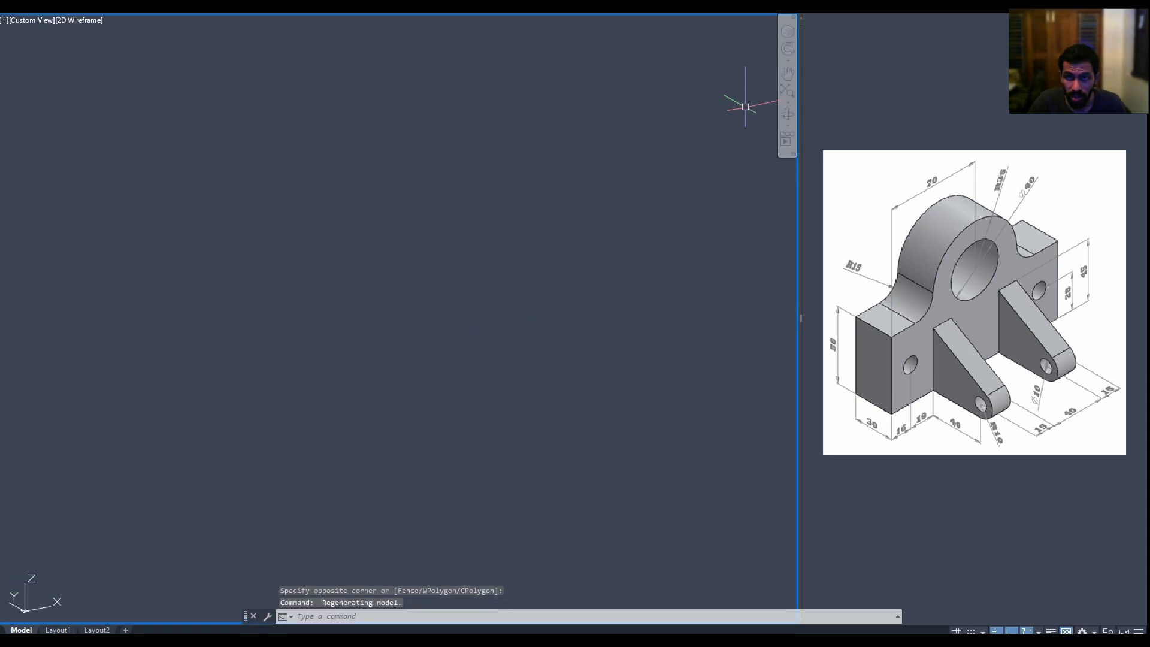
left_click(791, 37)
type("cu")
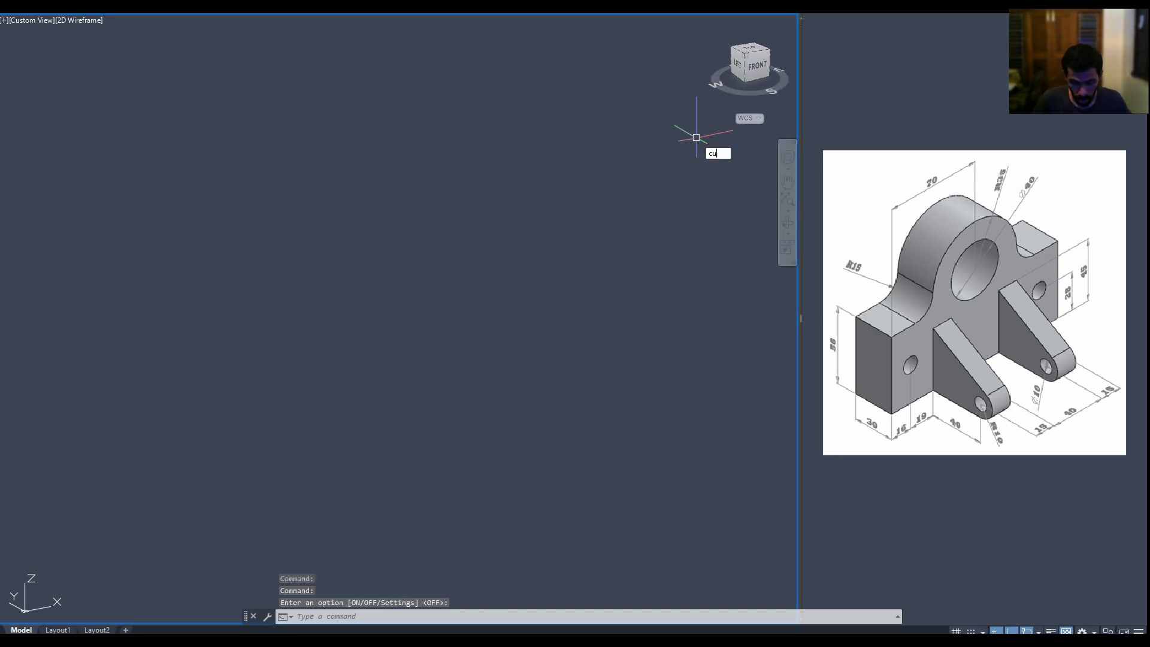
type("be")
key("Escape")
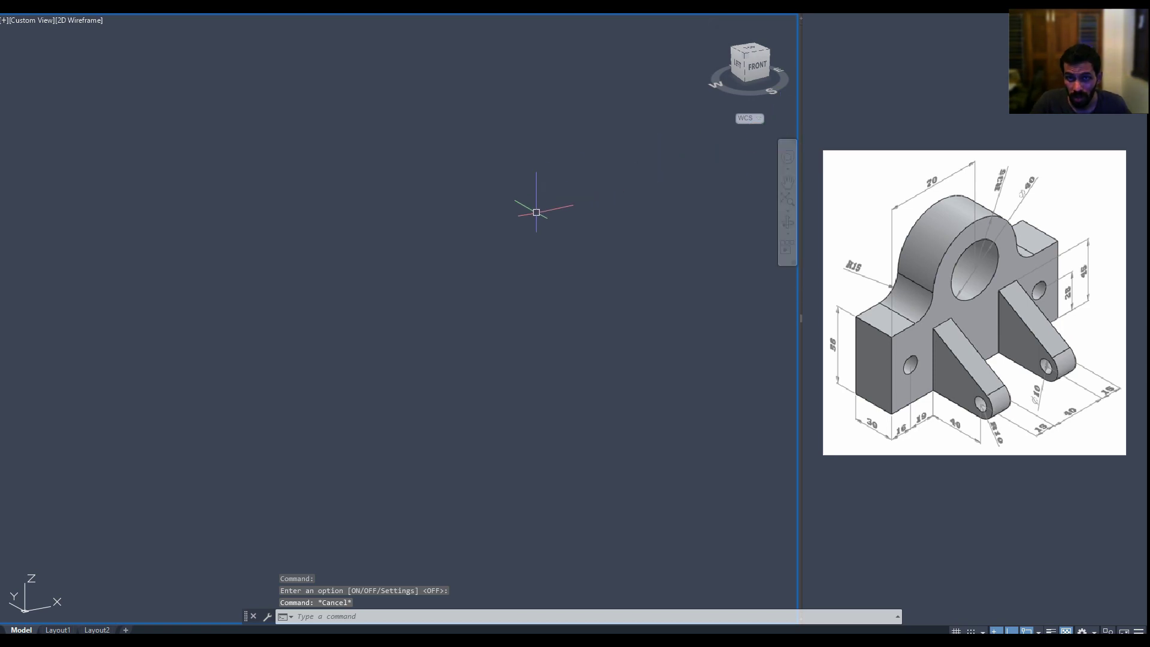
mouse_move(527, 260)
middle_mouse_down("shift")
mouse_move(574, 297)
mouse_move(575, 331)
middle_mouse_up("shift")
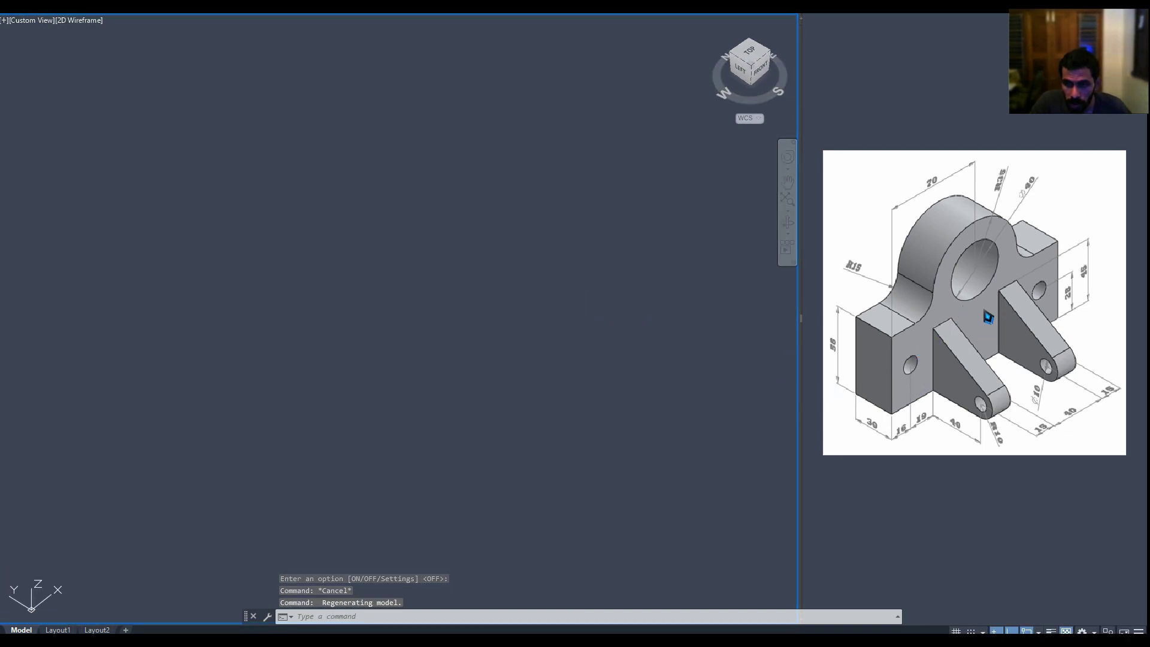
mouse_move(760, 67)
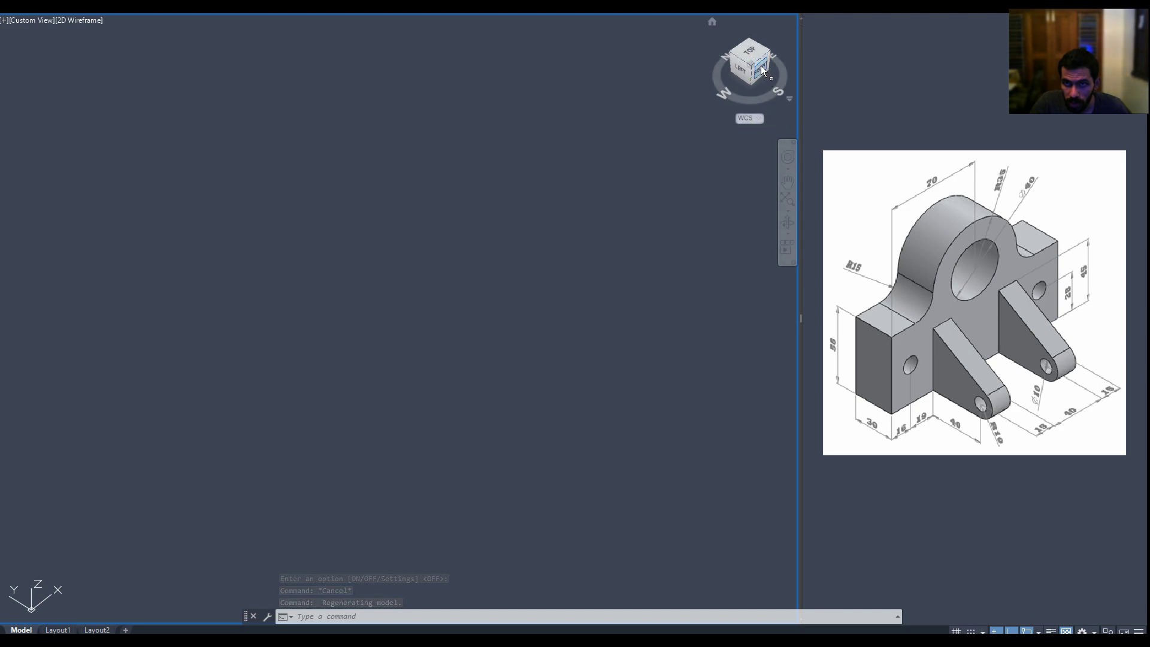
left_click_drag(762, 70, 698, 192)
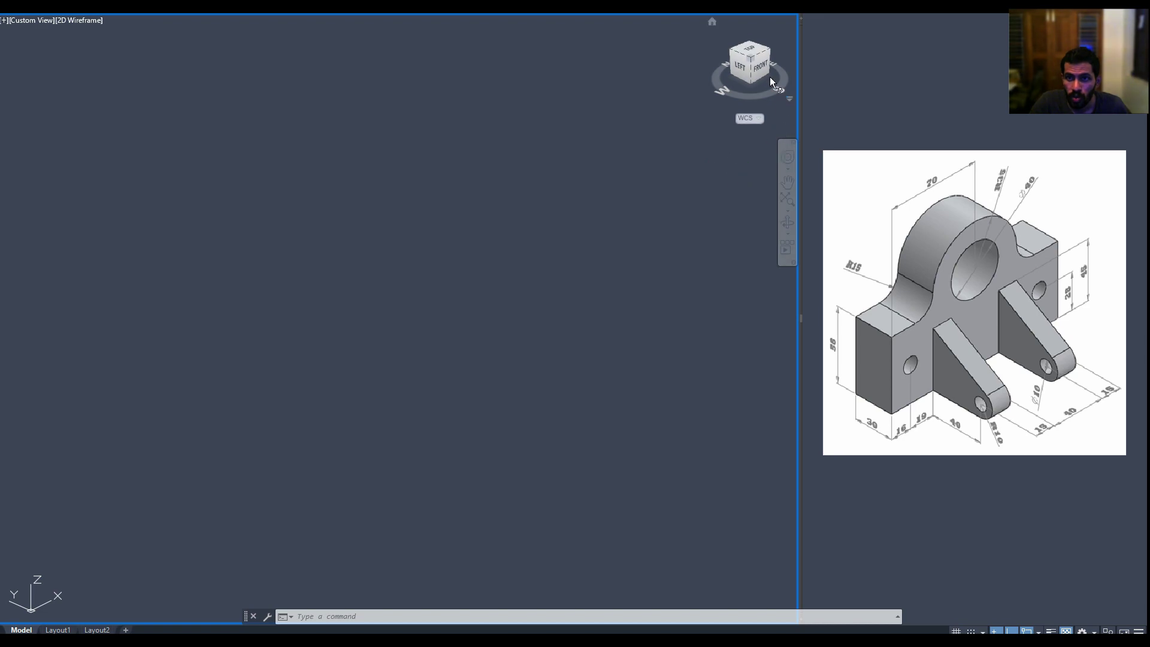
Set the Front view, align the UCS to the view, orbit, and begin a line.
left_click(762, 67)
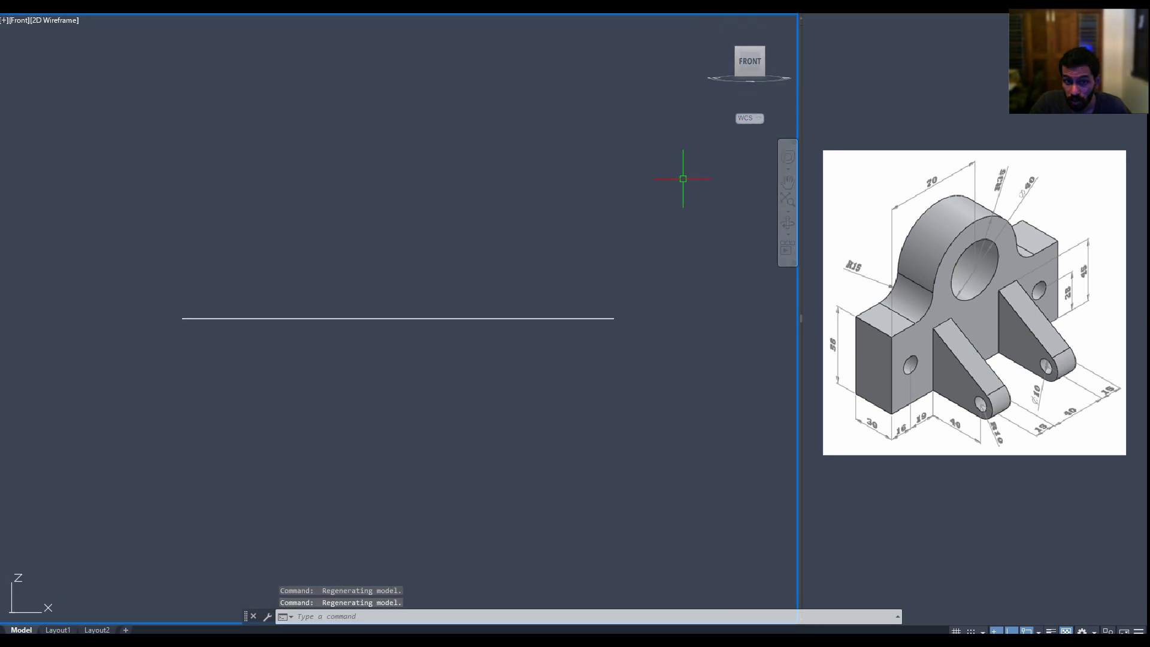
type("Uca")
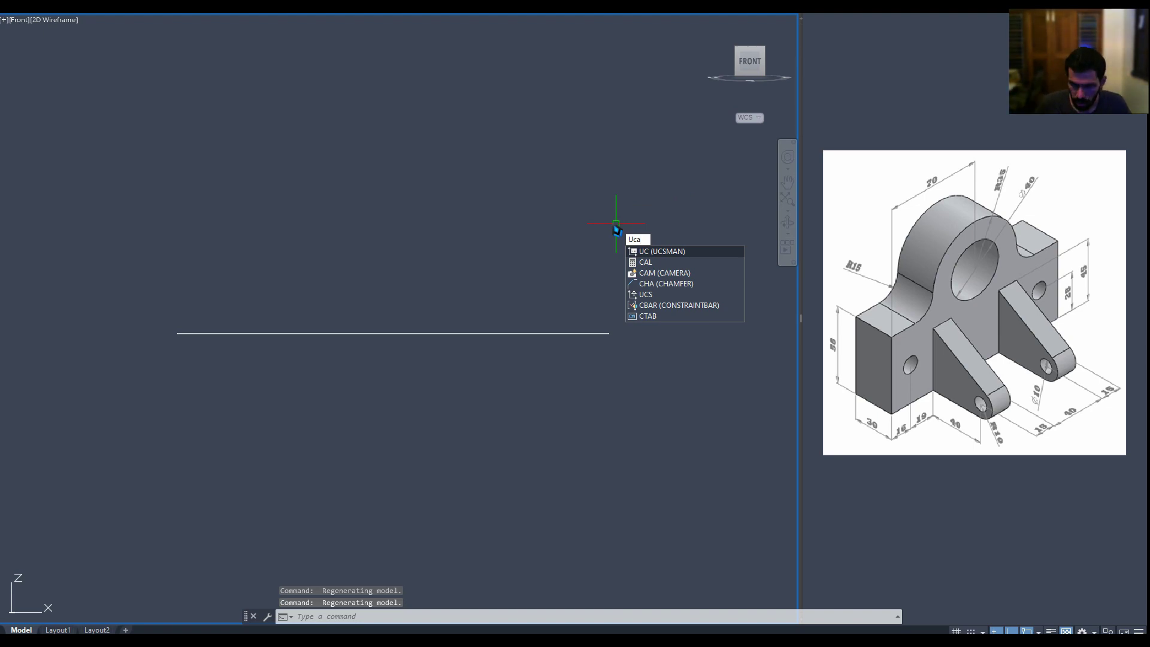
type("s")
key("Return")
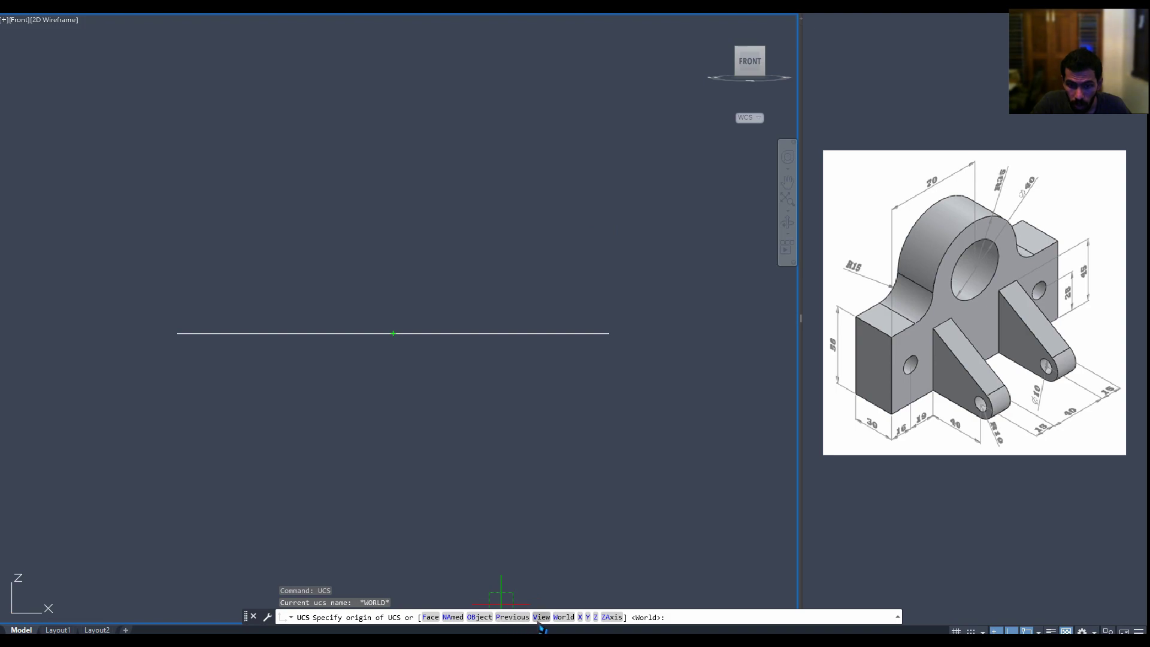
left_click(541, 618)
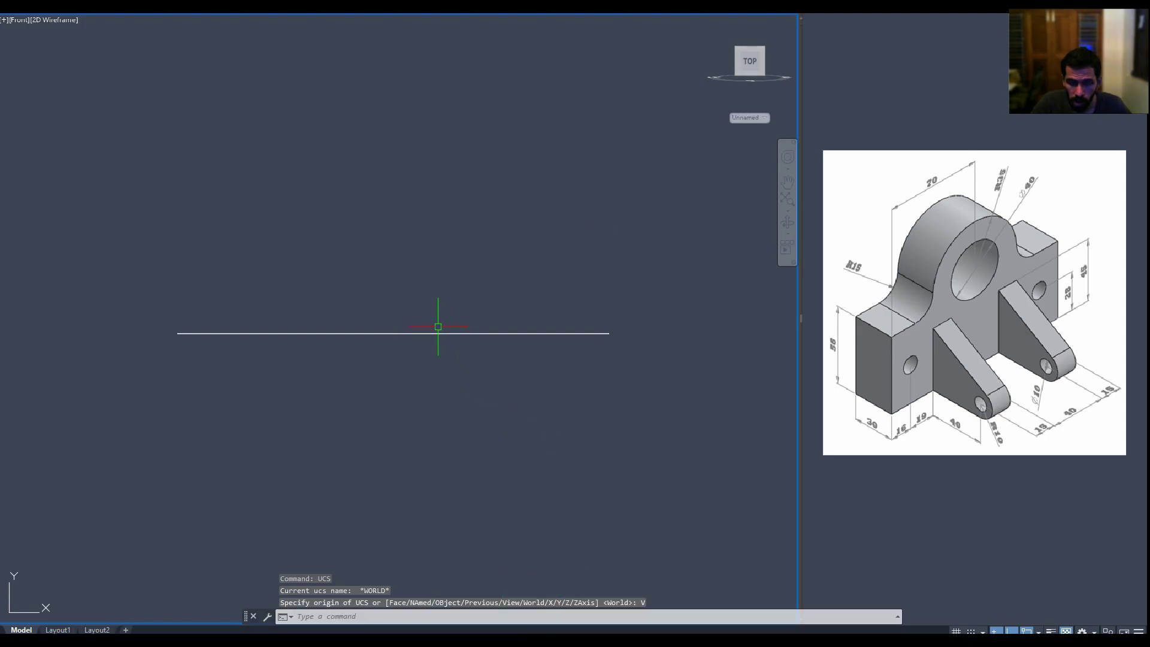
mouse_move(437, 326)
middle_mouse_down("shift")
mouse_move(462, 360)
mouse_move(728, 500)
mouse_move(585, 428)
middle_mouse_up("shift")
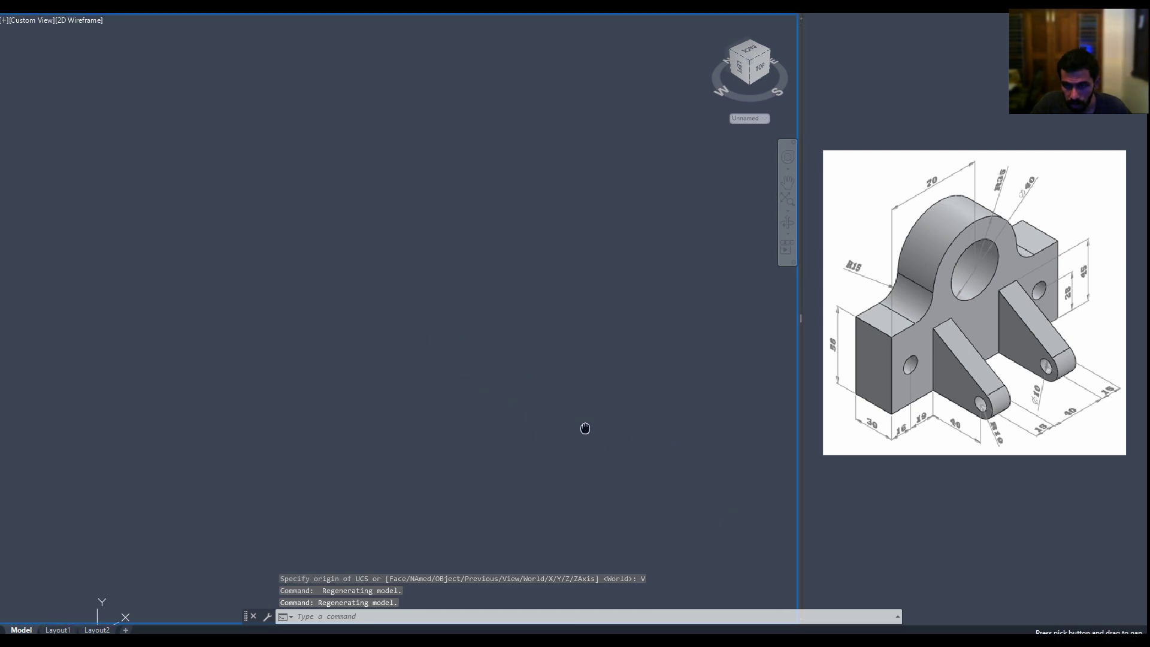
type("l")
key("Return")
left_click(291, 428)
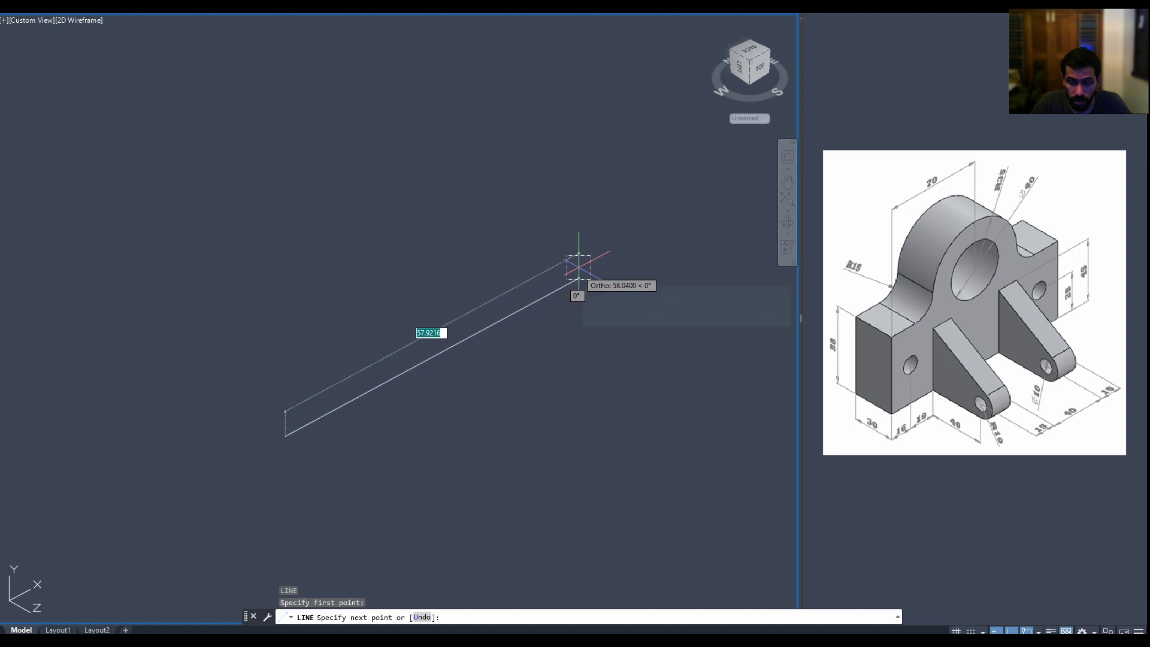
type("70")
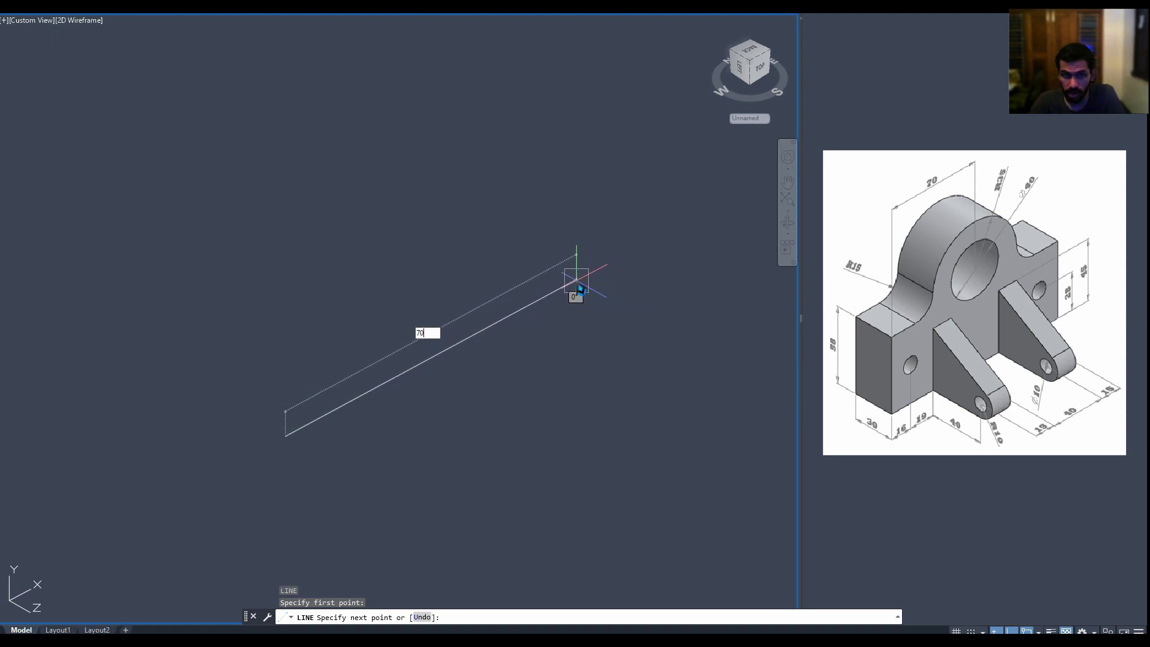
Draw the L outline with Ortho on: a 70-unit horizontal base, then a 56-unit vertical edge.
key("Return")
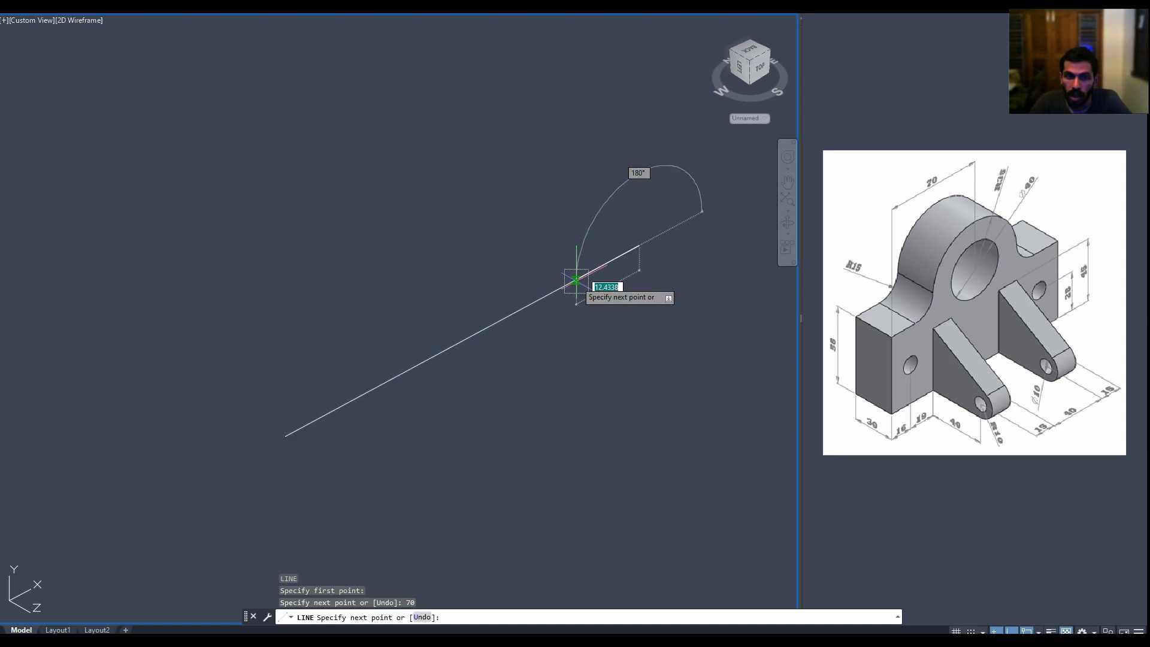
scroll(629, 215, "up", 1)
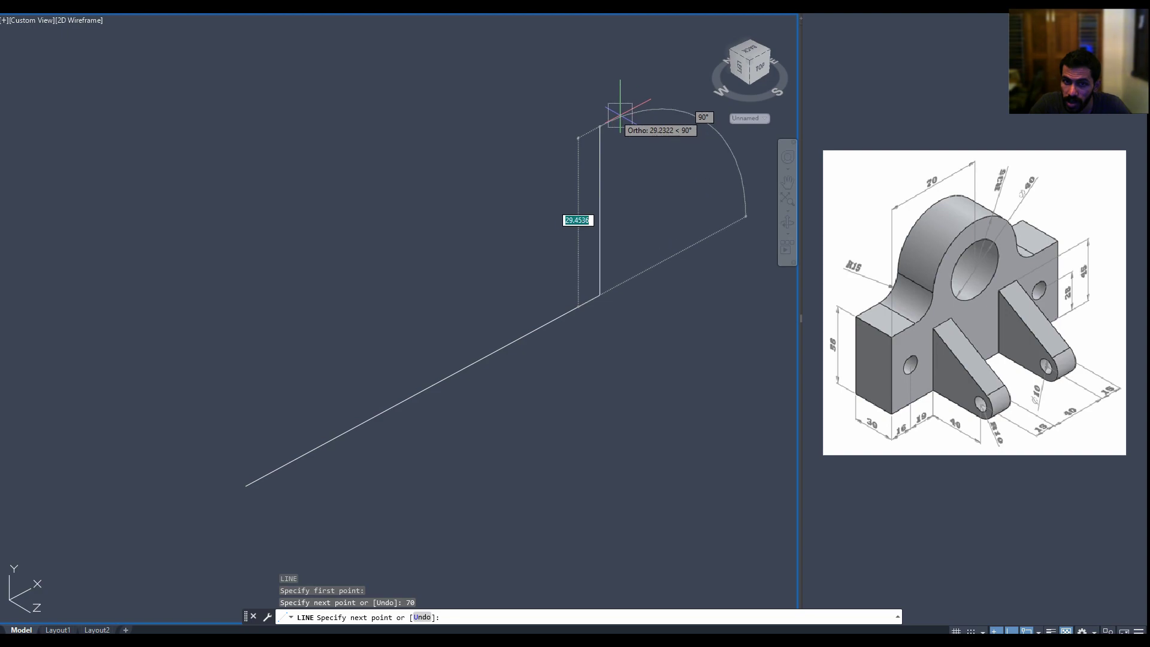
type("56")
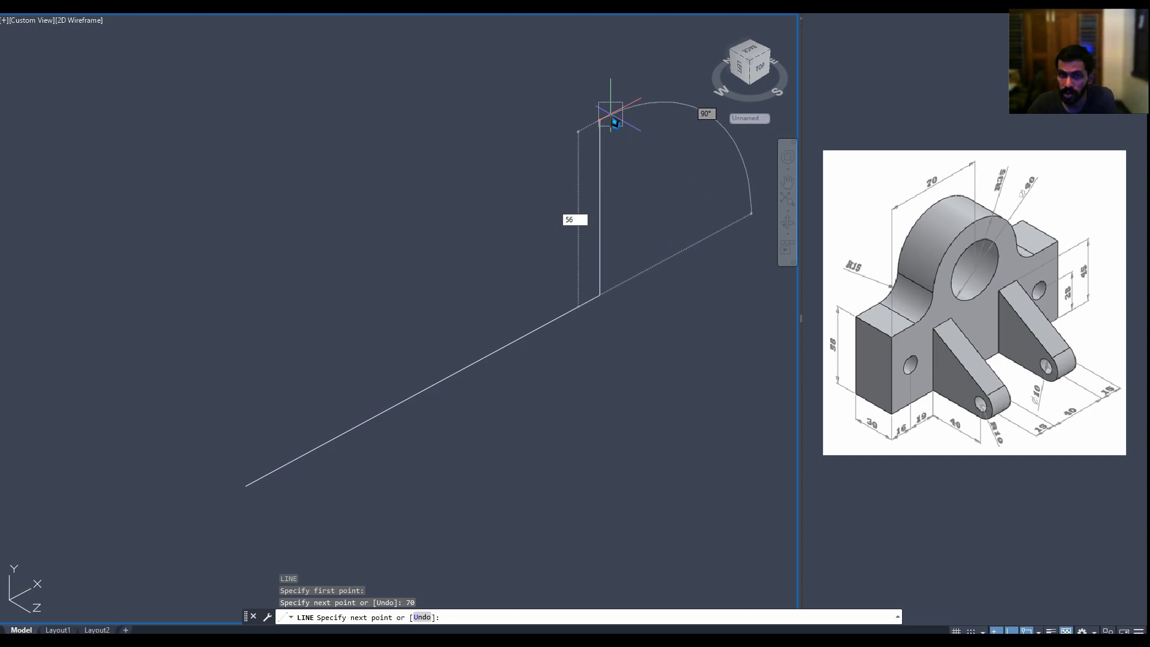
key("Return")
key("Return")
scroll(583, 232, "down", 3)
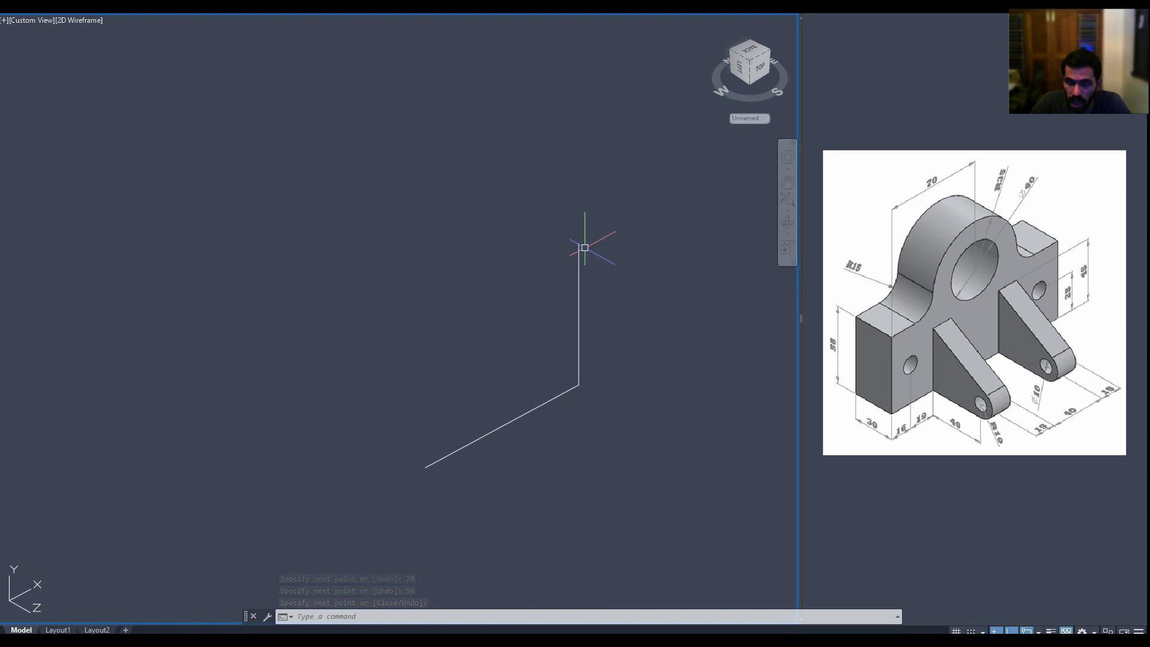
mouse_move(591, 249)
middle_mouse_down()
mouse_move(576, 333)
mouse_move(585, 328)
middle_mouse_up()
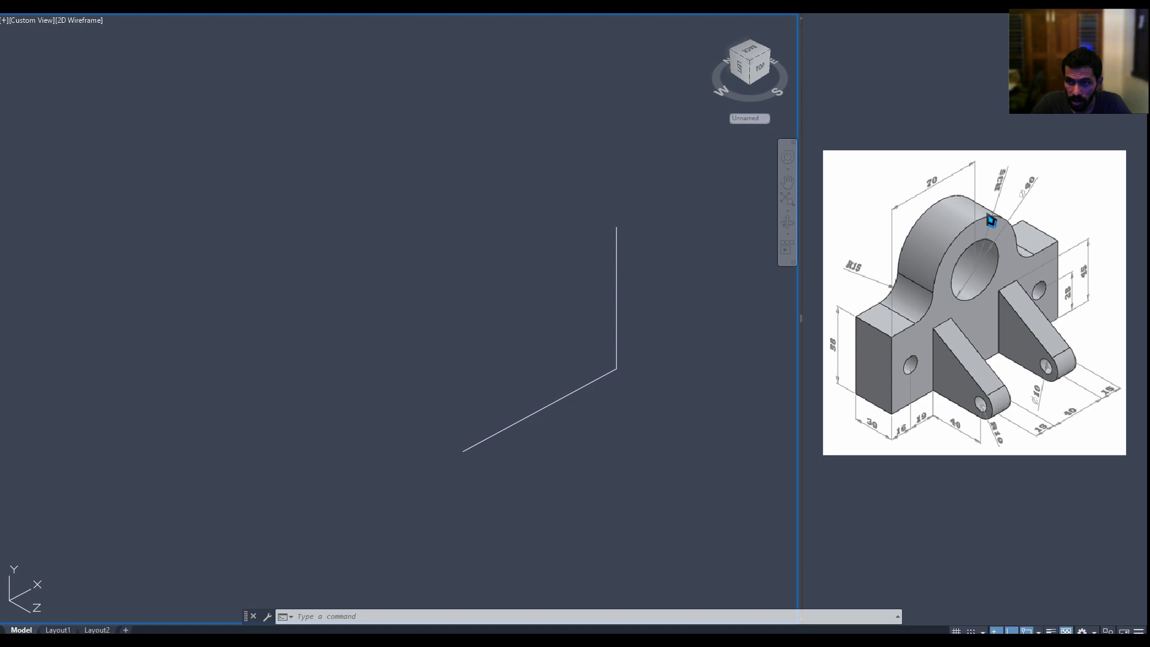
scroll(1013, 212, "up", 2)
type("c")
Draw the 40-diameter hole circle by two points, then centre a second circle on it.
key("Return")
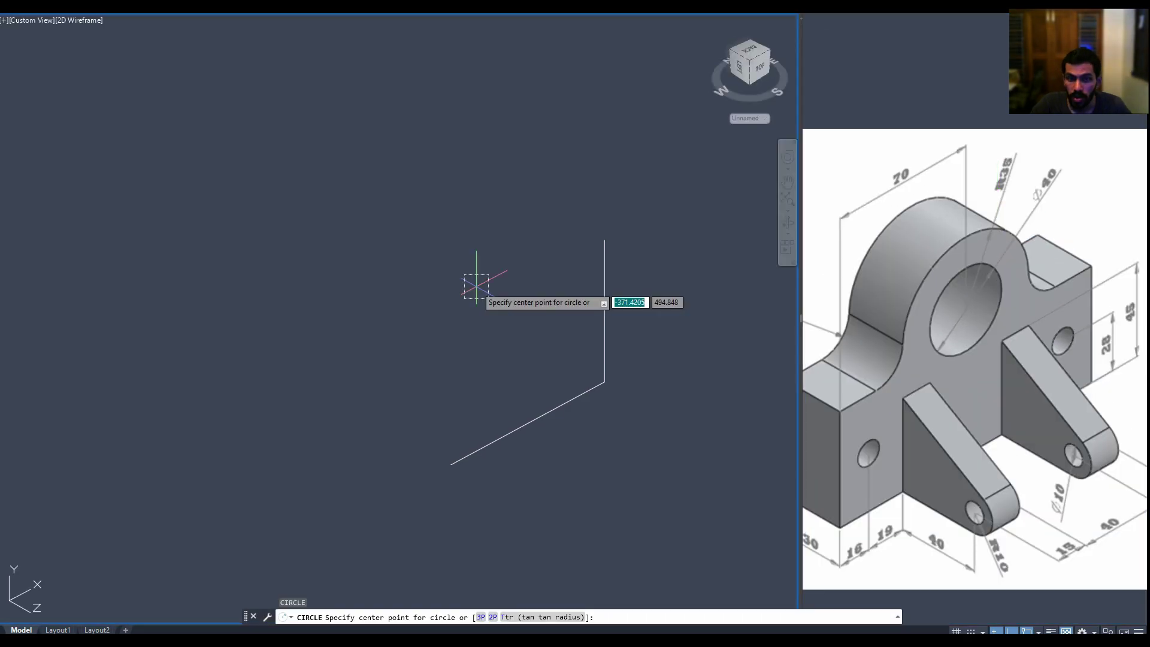
left_click(500, 616)
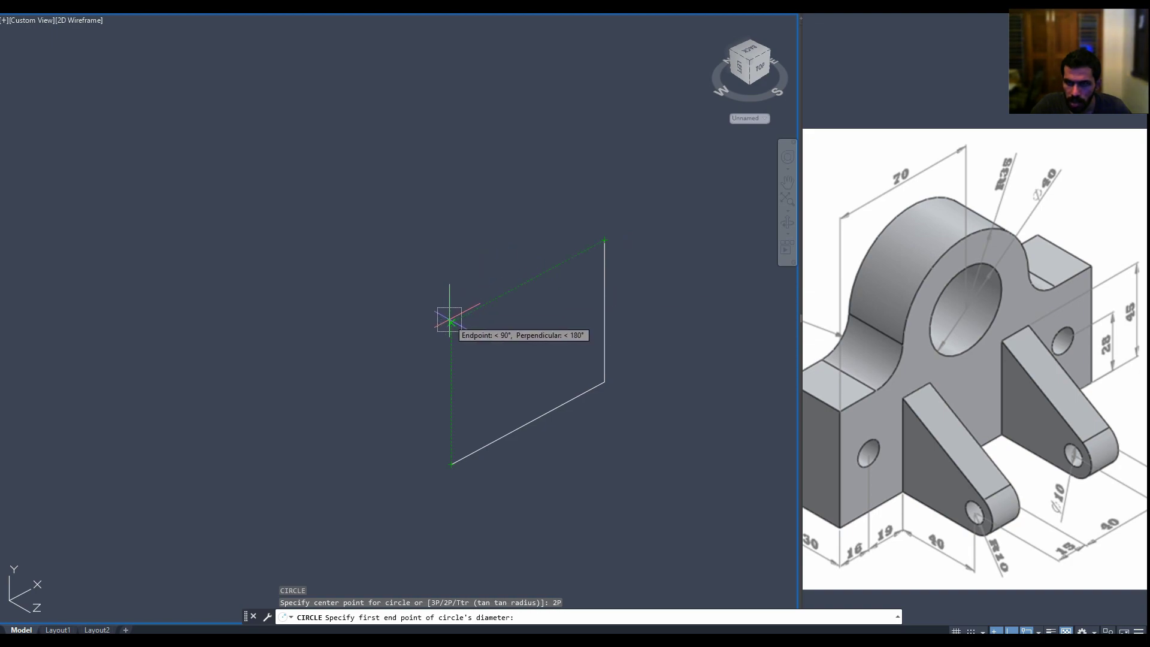
left_click(449, 318)
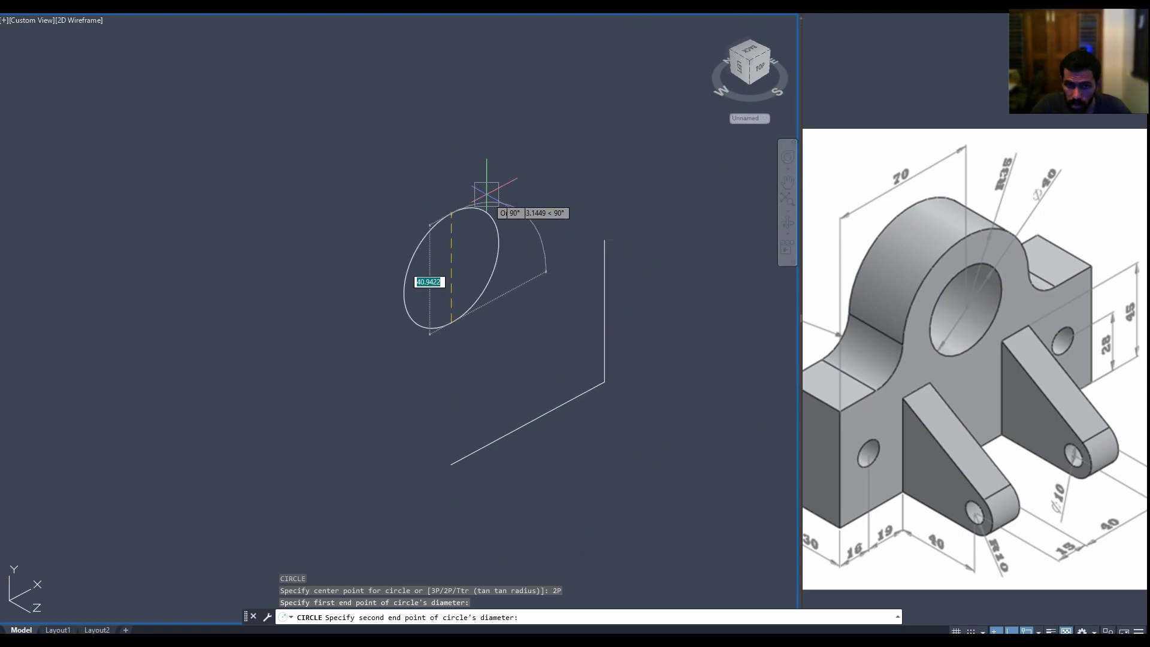
type("40")
key("Return")
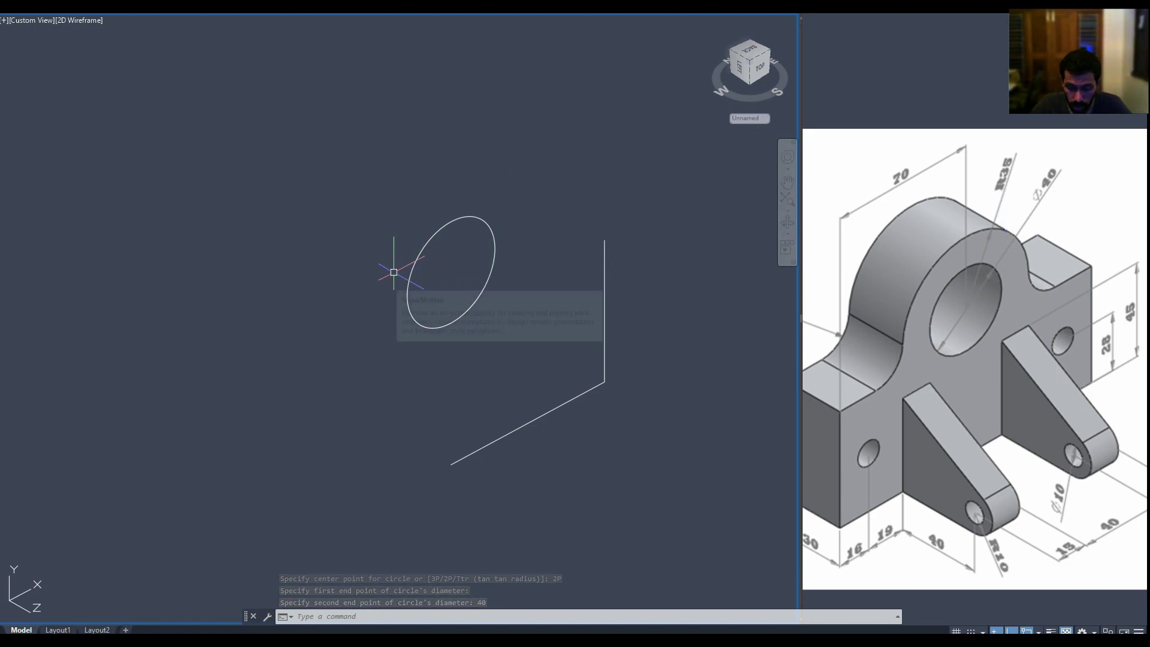
key("Return")
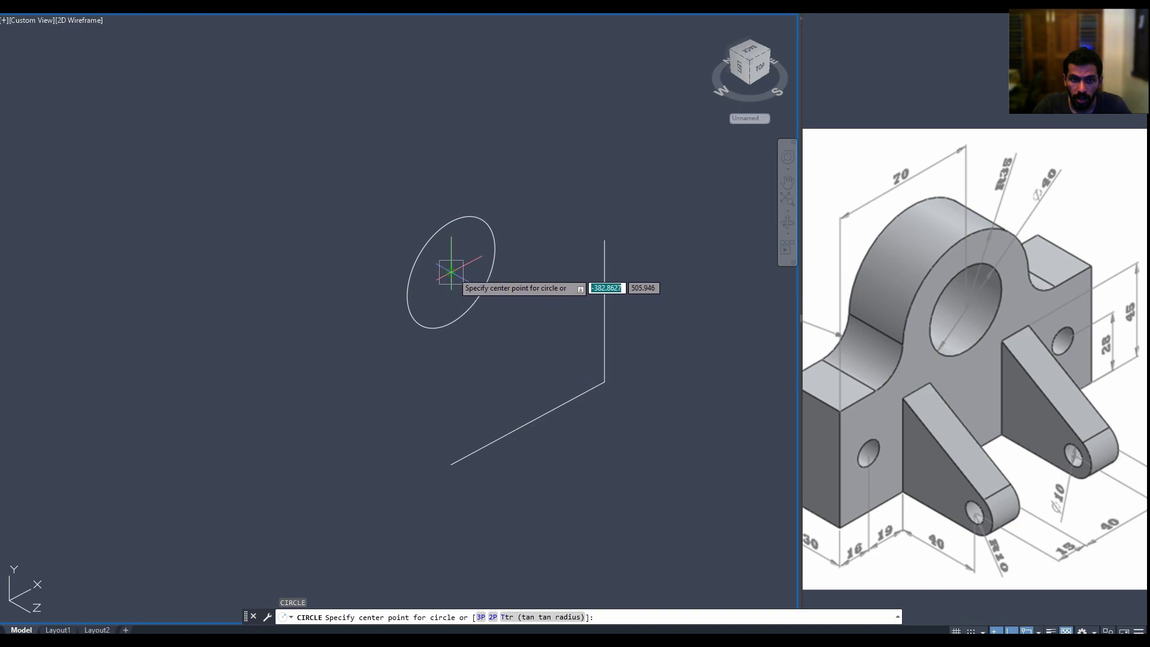
left_click(452, 271)
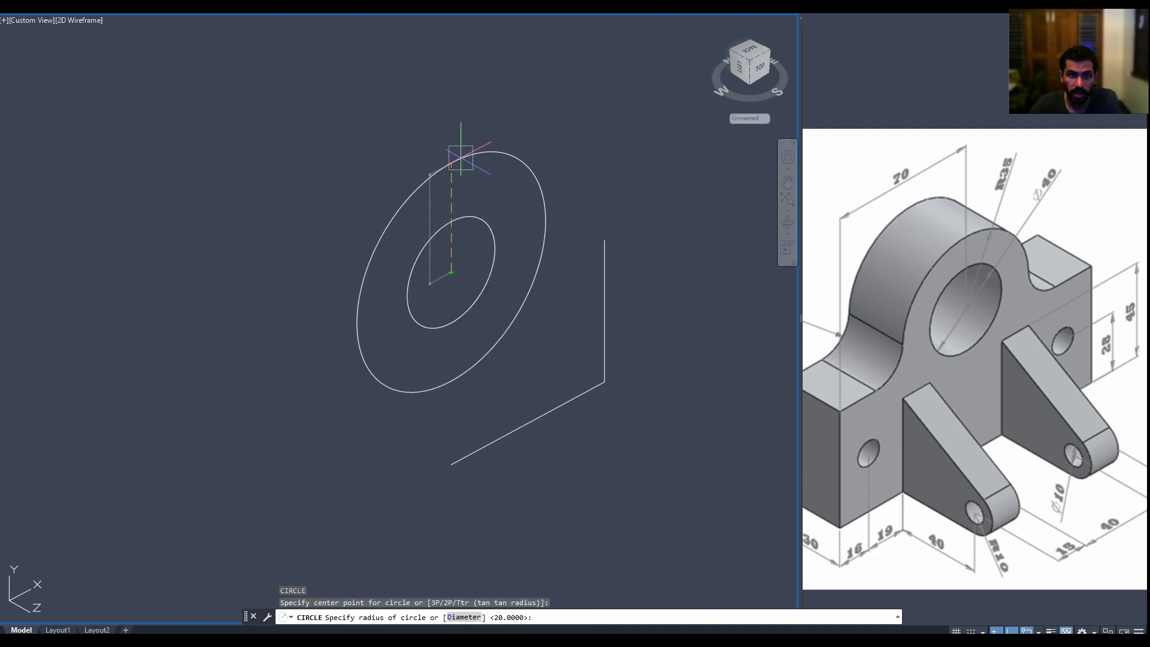
type("35")
Complete the radius-35 outer circle and draw a short top edge from the vertical line's top.
key("Return")
type("l")
key("Return")
left_click(601, 251)
left_click(565, 263)
key("Return")
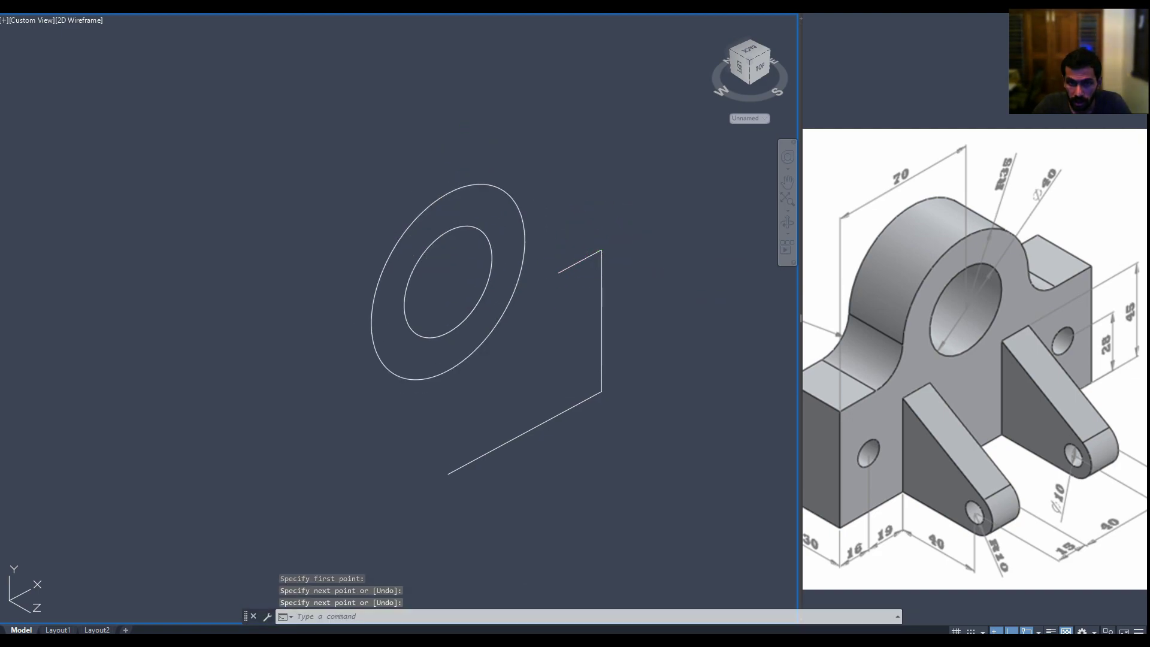
type("f")
Fillet the outer circle and the short top edge with radius 15.
key("Return")
type("r")
key("Return")
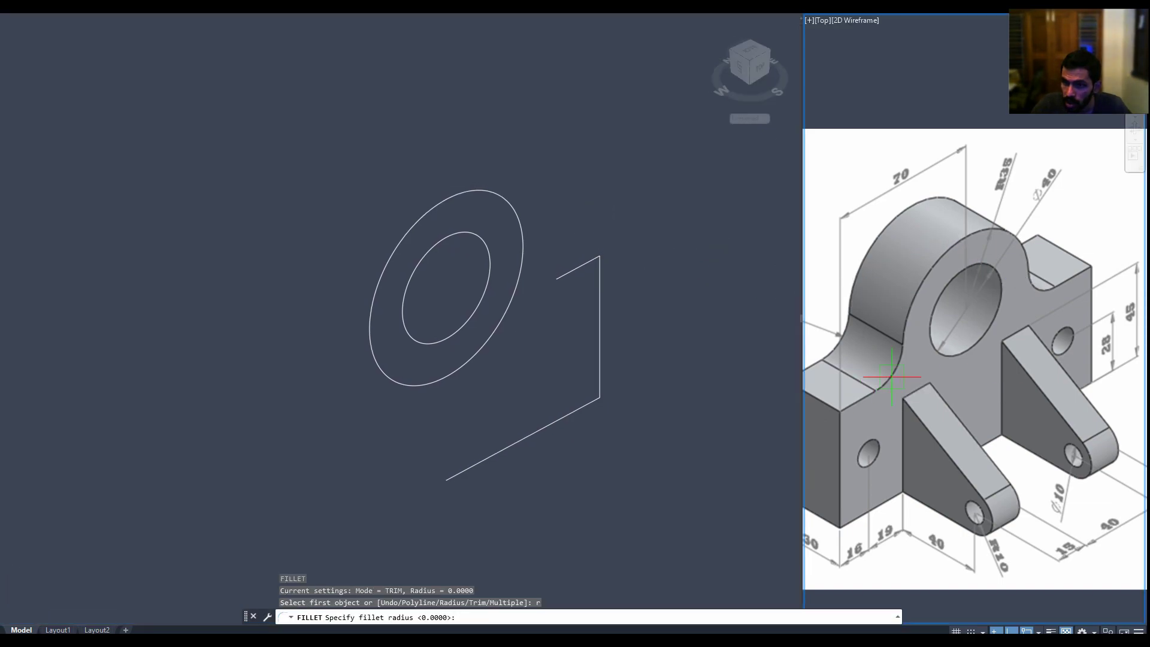
scroll(899, 387, "down", 1)
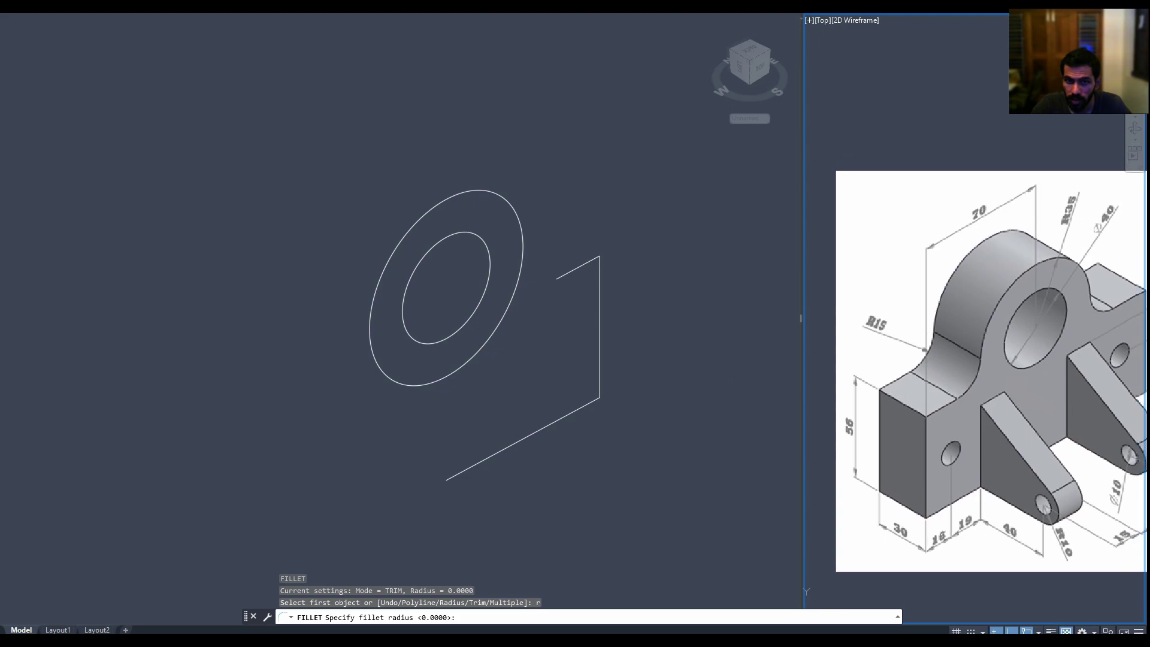
left_click(534, 357)
type("15")
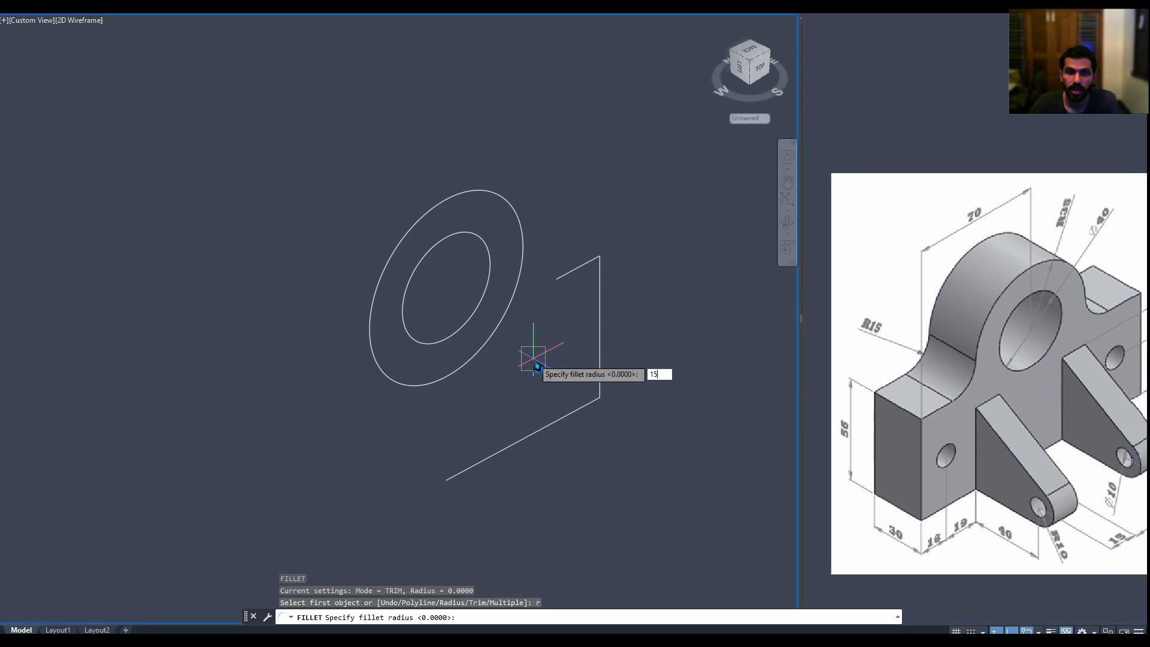
key("Return")
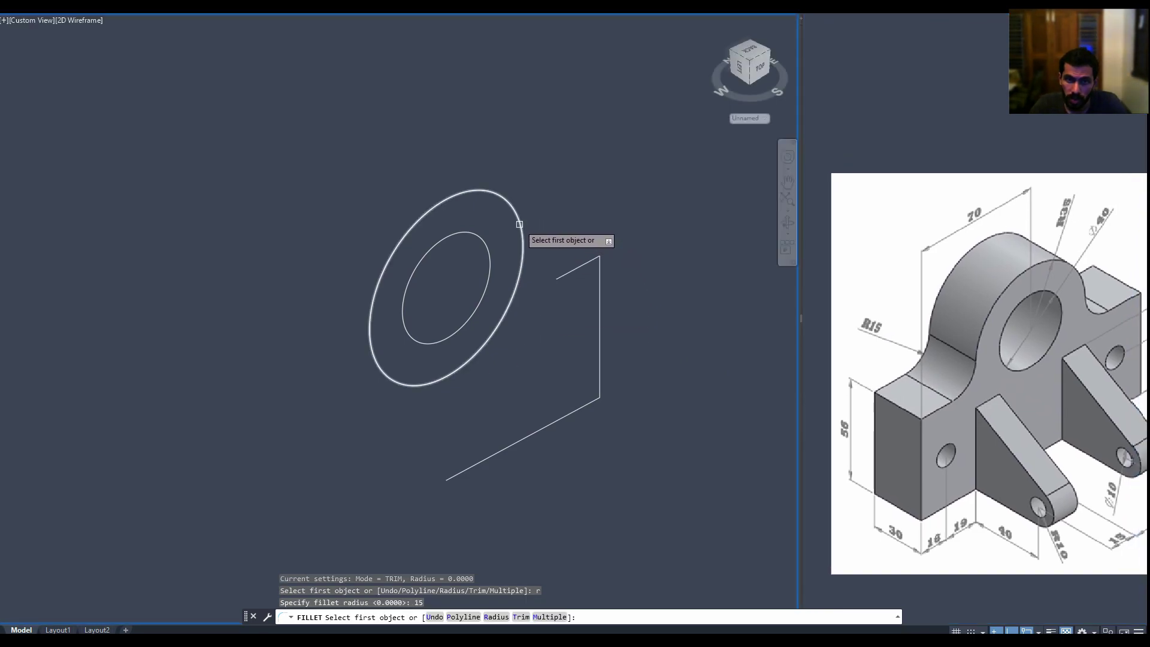
left_click(518, 224)
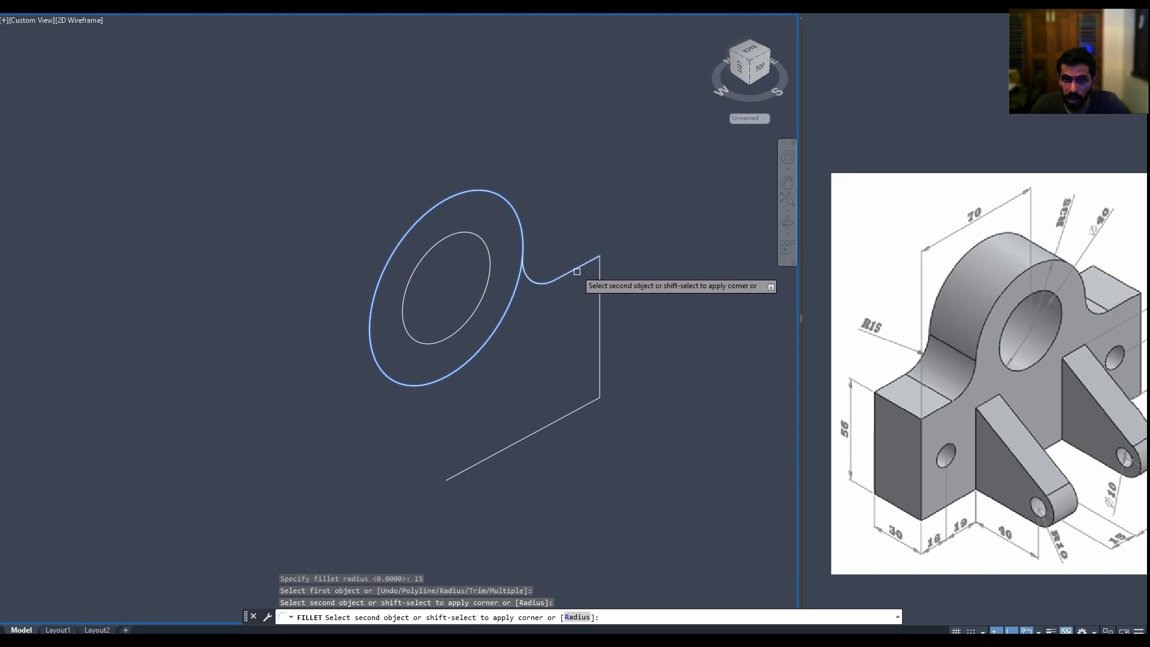
left_click(577, 271)
scroll(563, 316, "down", 1)
Mirror the right-side edges about the line from the base end to the circle centre, keeping the originals.
left_click_drag(606, 249, 558, 440)
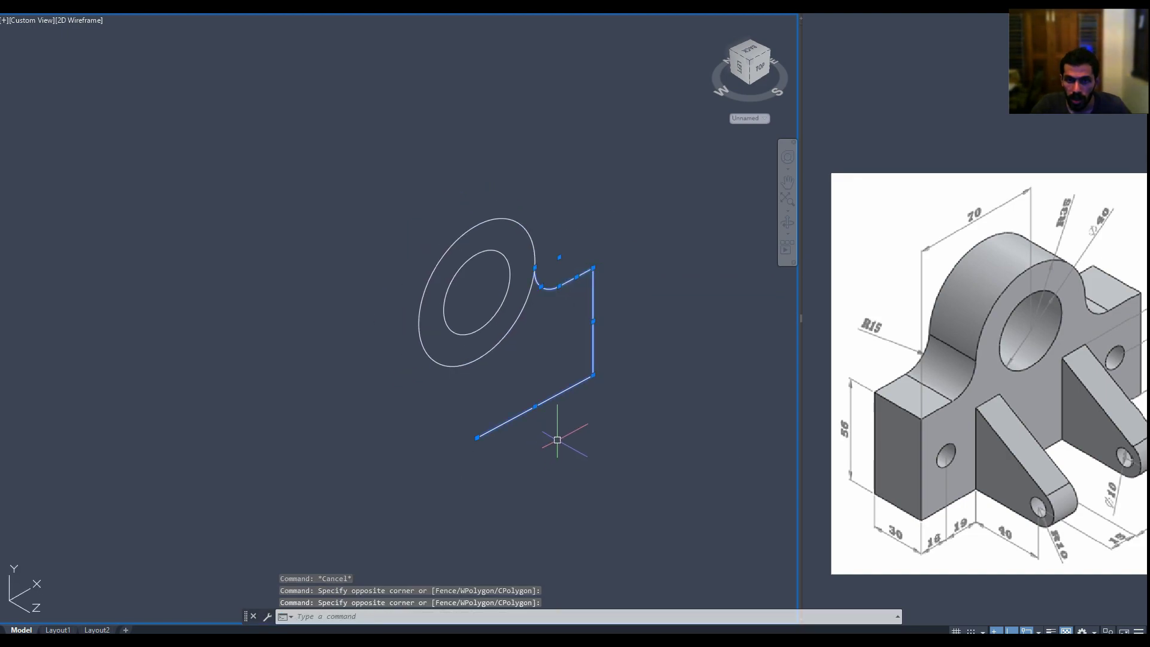
type("mi")
key("Return")
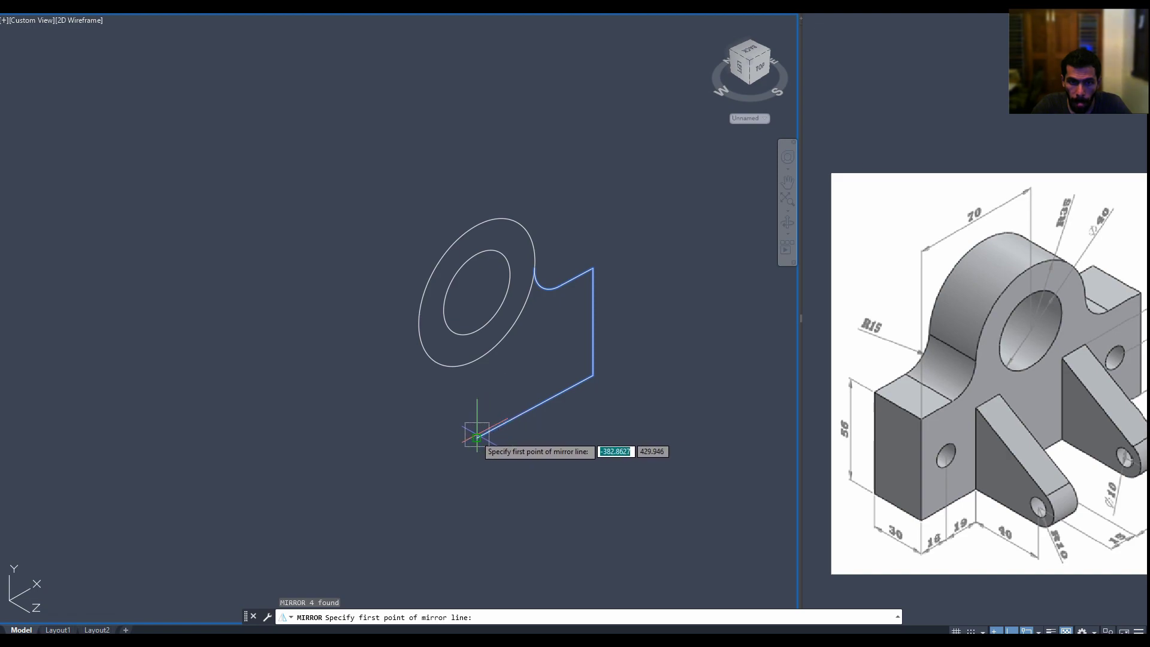
left_click(477, 438)
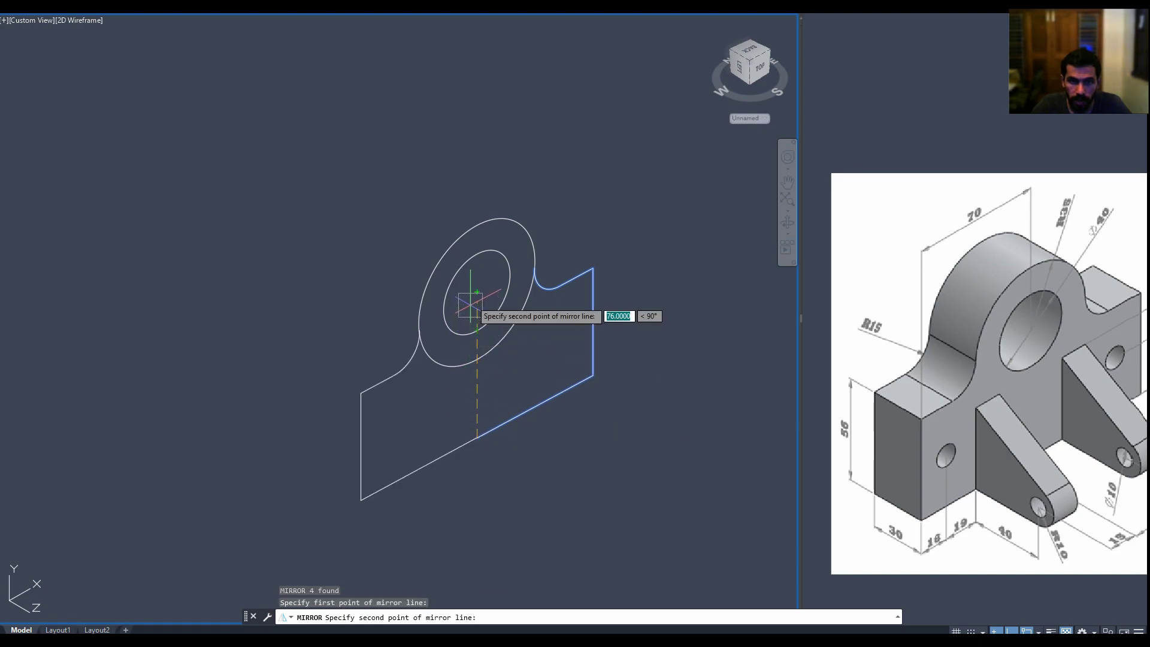
left_click(475, 306)
left_click(502, 335)
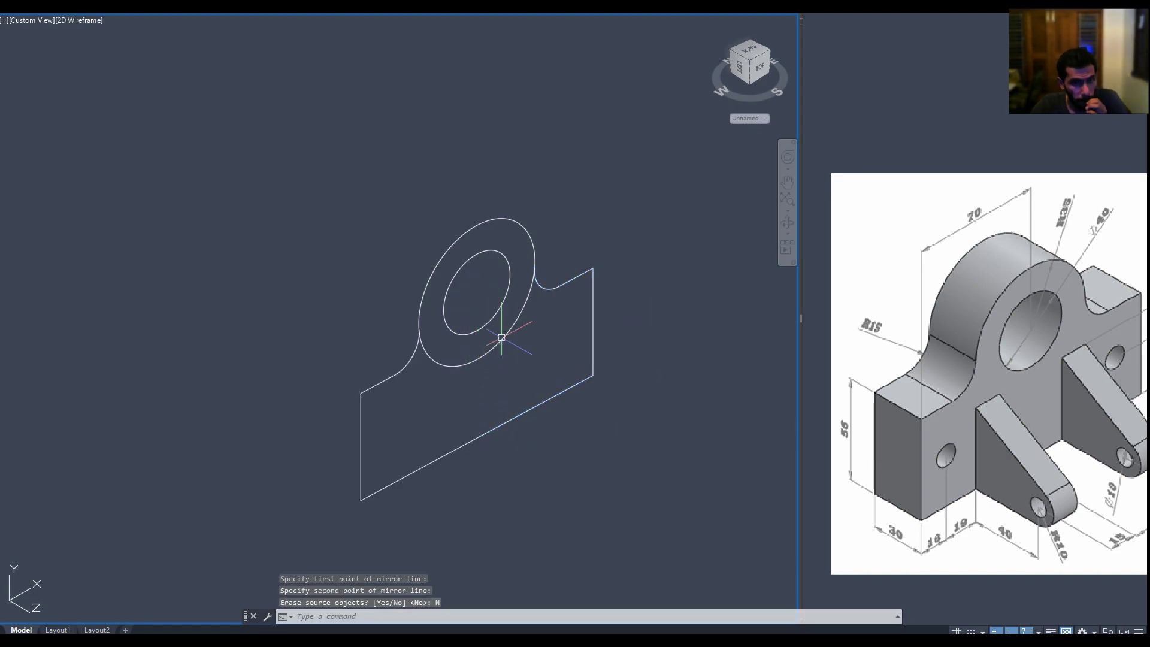
type("tr")
Trim away the leftover inner arc with a fence.
key("Return")
left_click_drag(488, 370, 495, 342)
key("Escape")
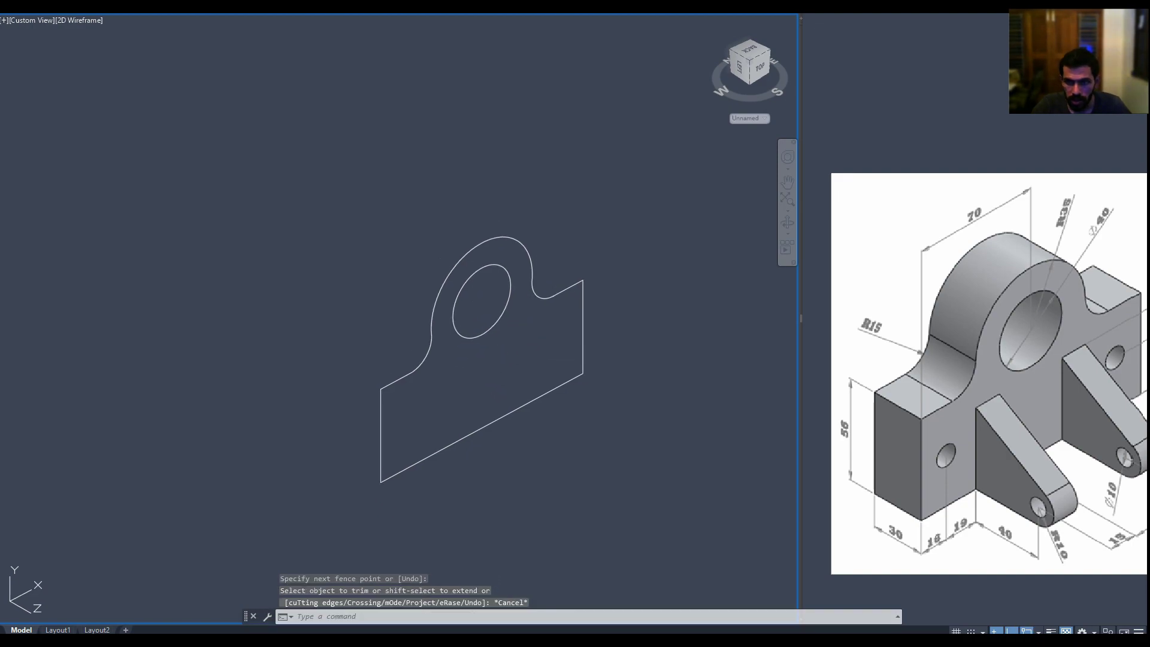
middle_click_drag(495, 342, 516, 358, "shift")
type("ex")
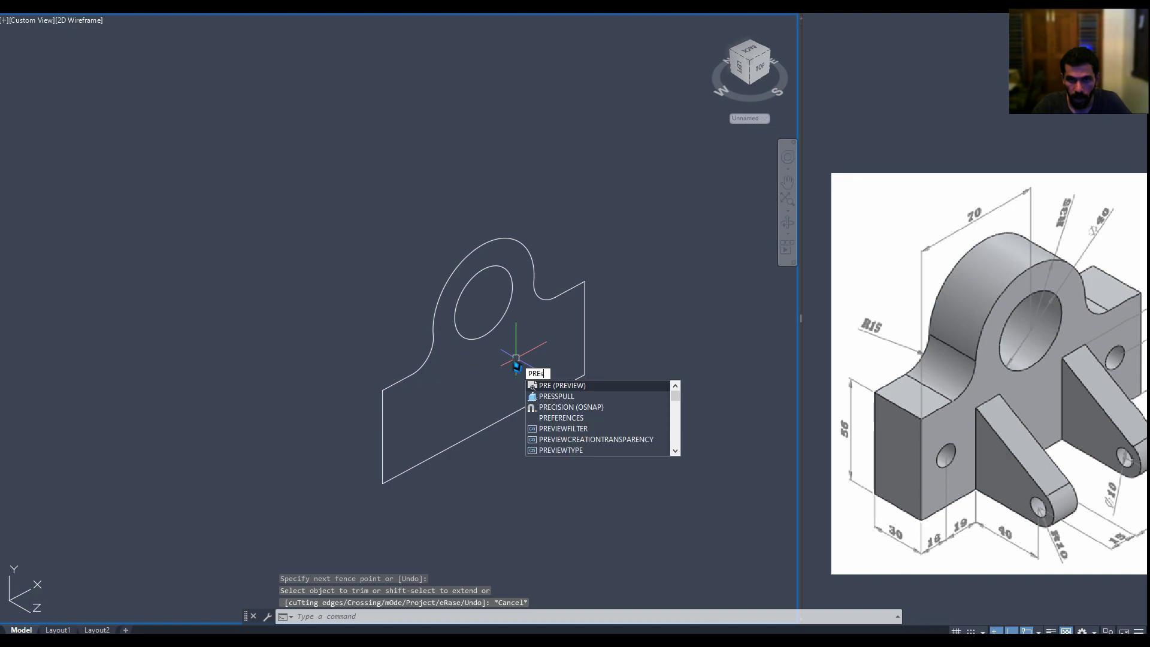
type("t")
Press-pull the profile region 30 units into a solid and orbit to inspect it.
key("Return")
left_click(506, 364)
type("30")
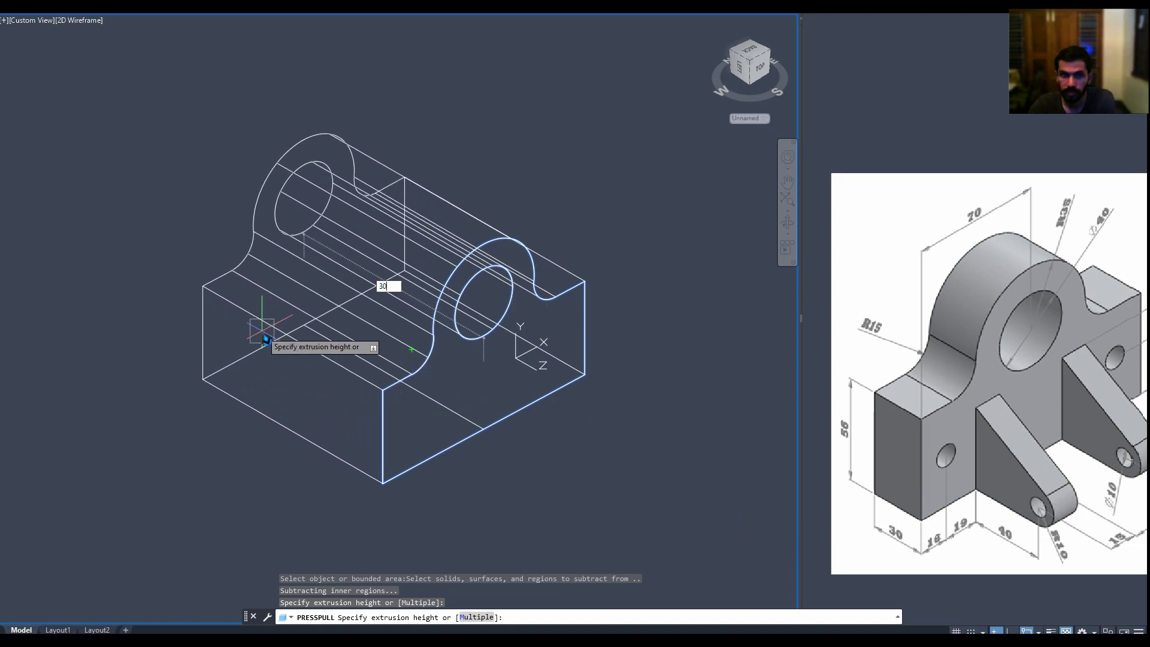
key("Return")
key("Escape")
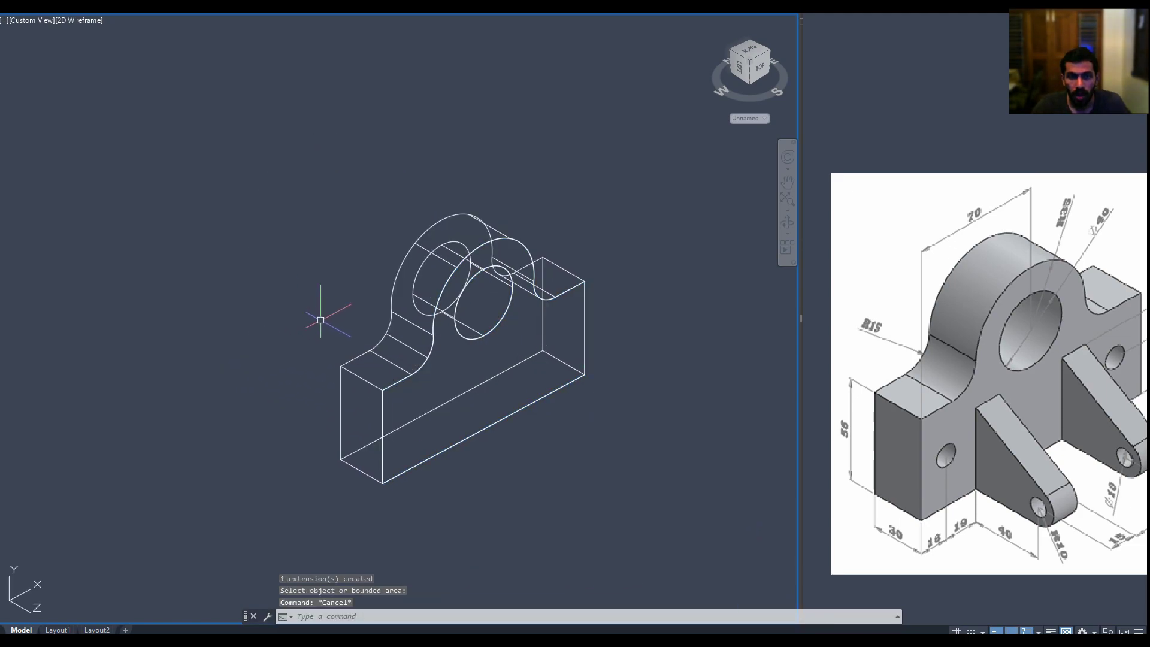
middle_click_drag(320, 318, 430, 356, "shift")
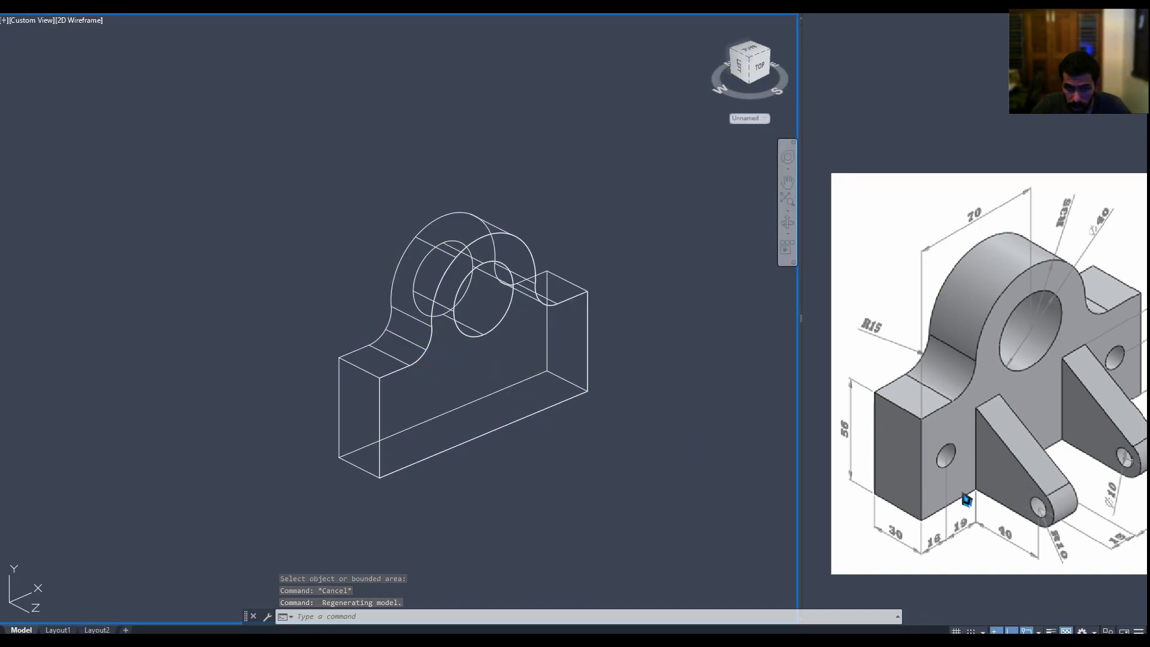
mouse_move(465, 480)
middle_mouse_down("shift")
mouse_move(450, 486)
mouse_move(443, 456)
middle_mouse_up("shift")
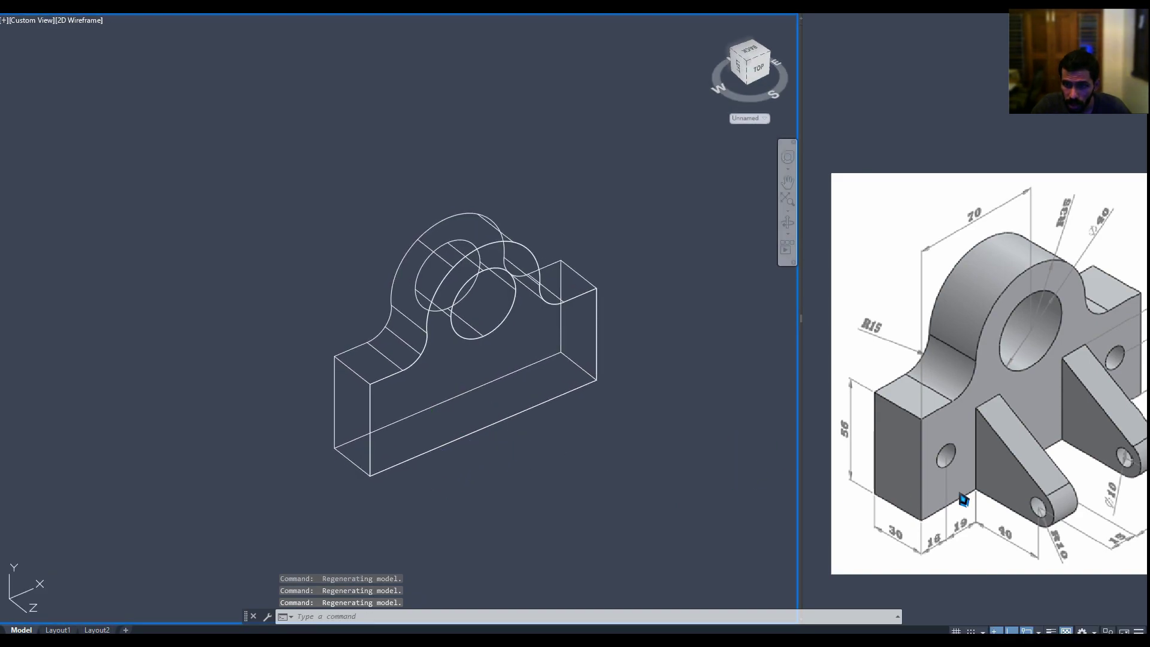
scroll(432, 457, "up", 1)
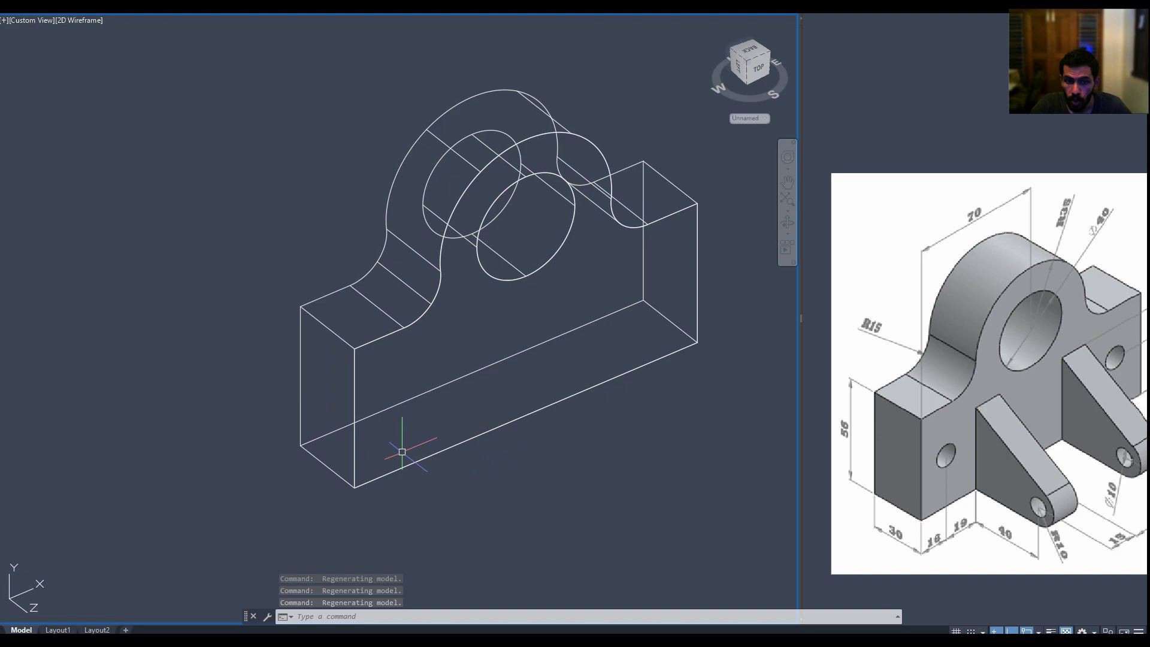
scroll(409, 458, "up", 1)
type("Ucs")
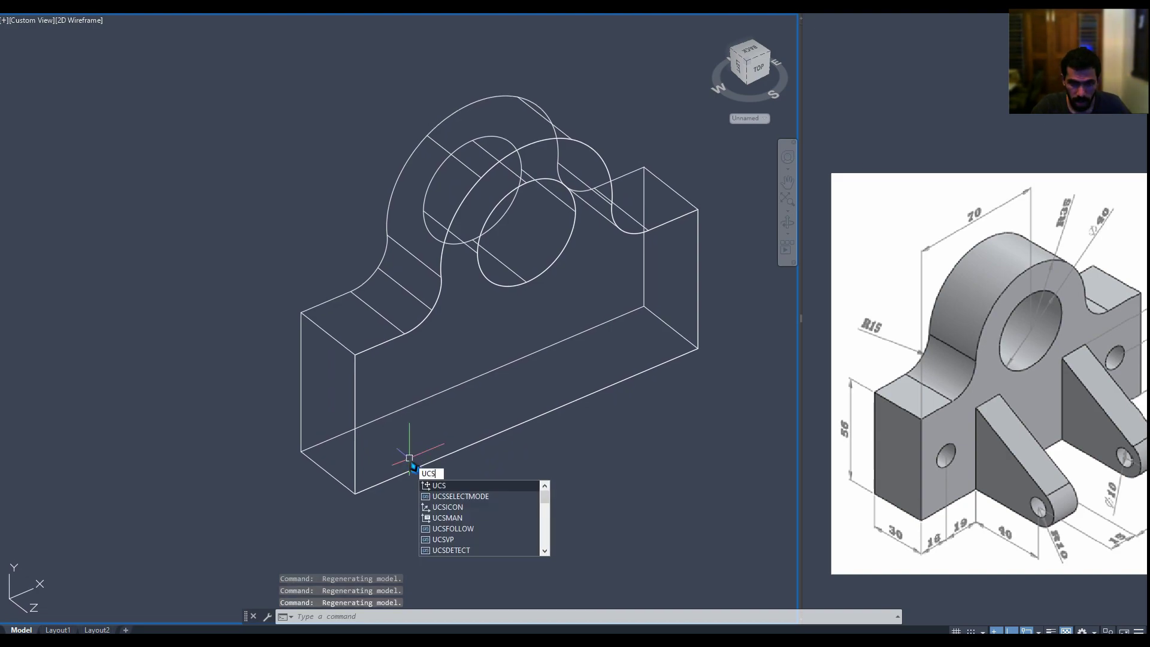
Place the UCS origin 35 units along the bottom front edge, X along the edge, XY upright.
key("Return")
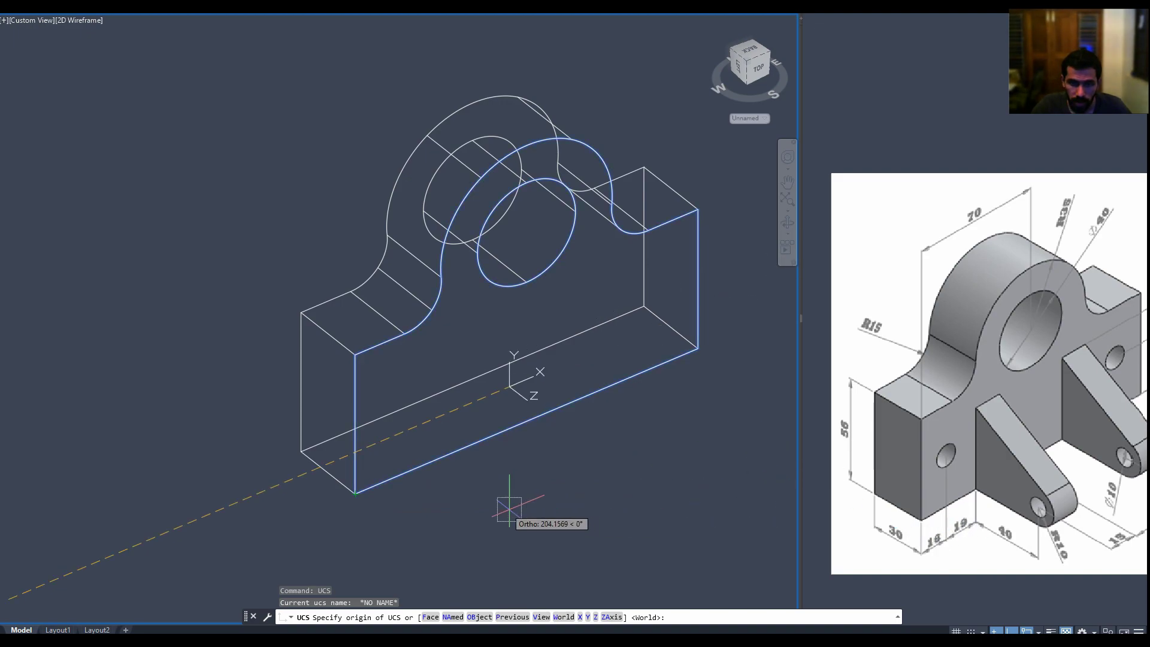
type("tra")
key("Return")
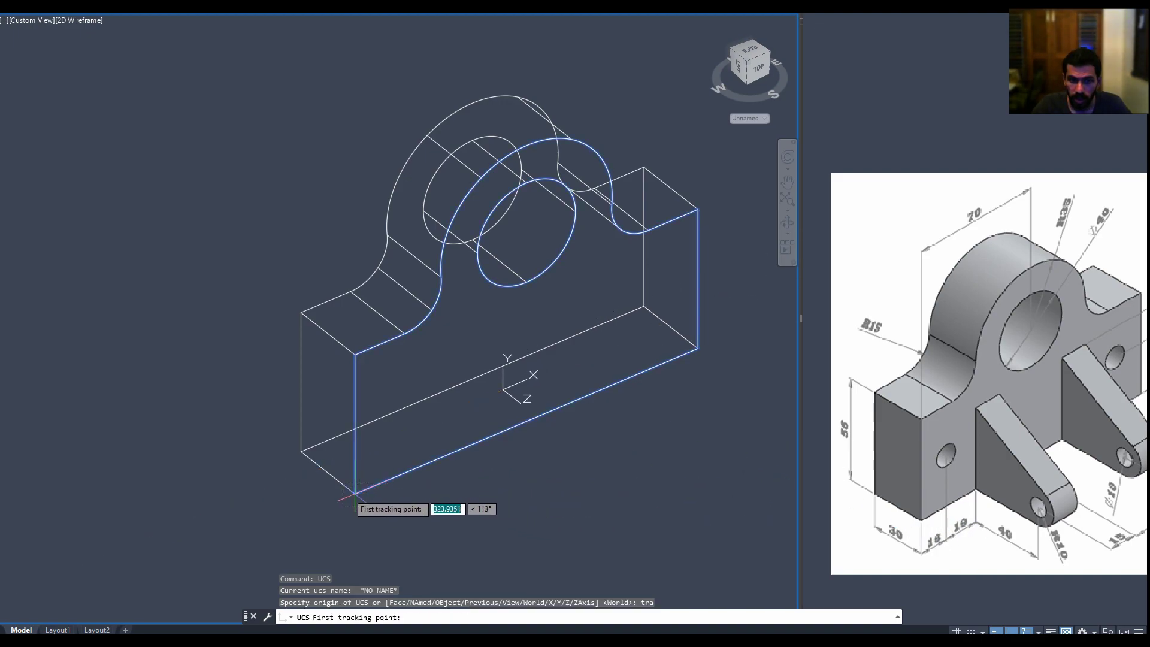
left_click(354, 492)
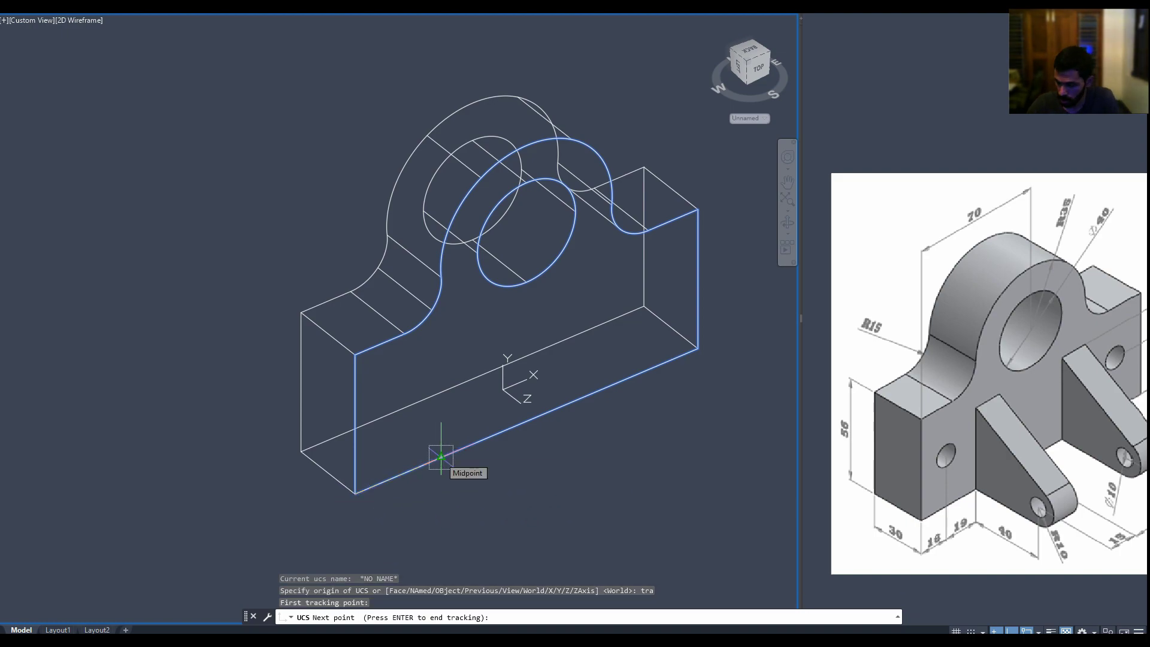
type("35")
key("Return")
key("Return")
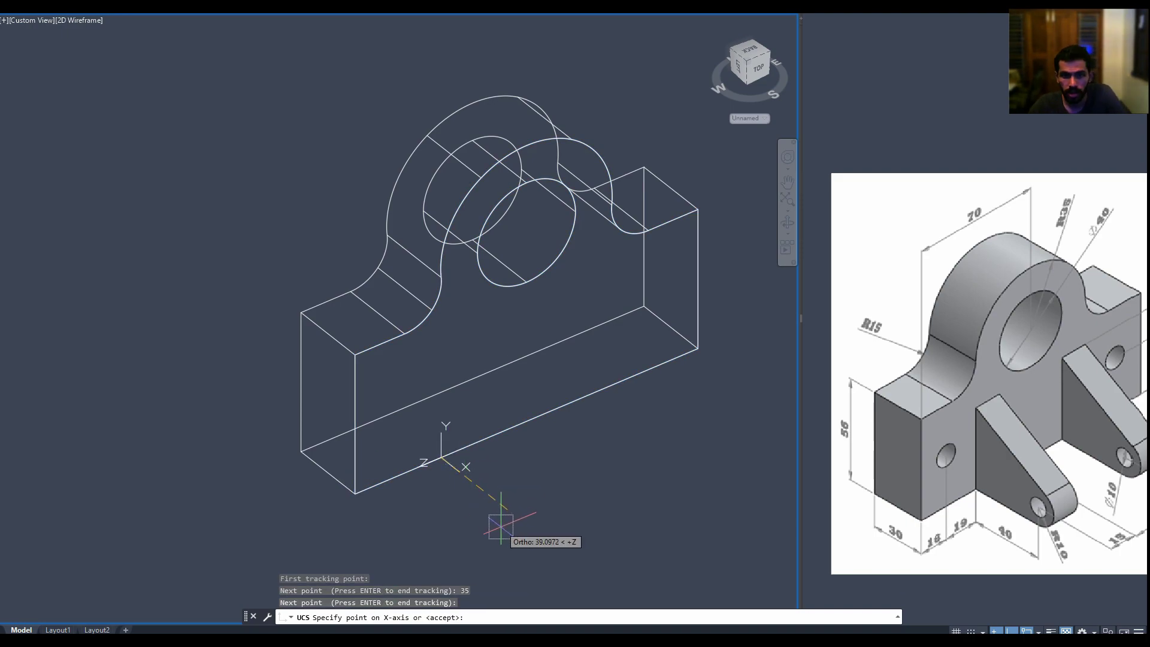
scroll(504, 523, "up", 1)
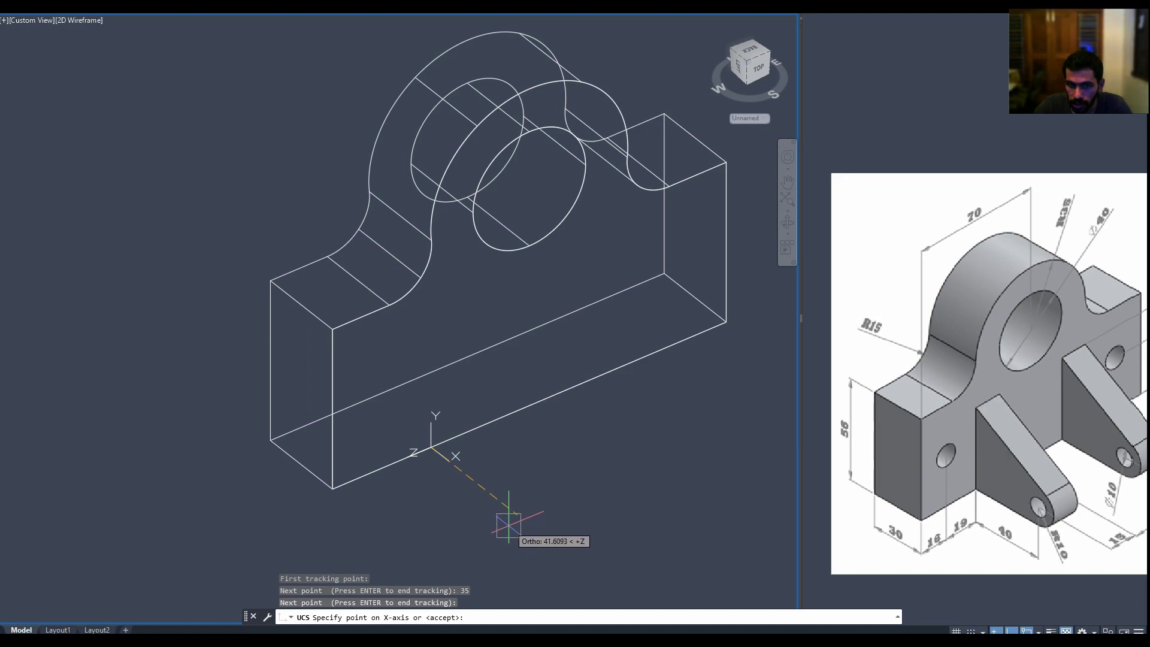
left_click(510, 524)
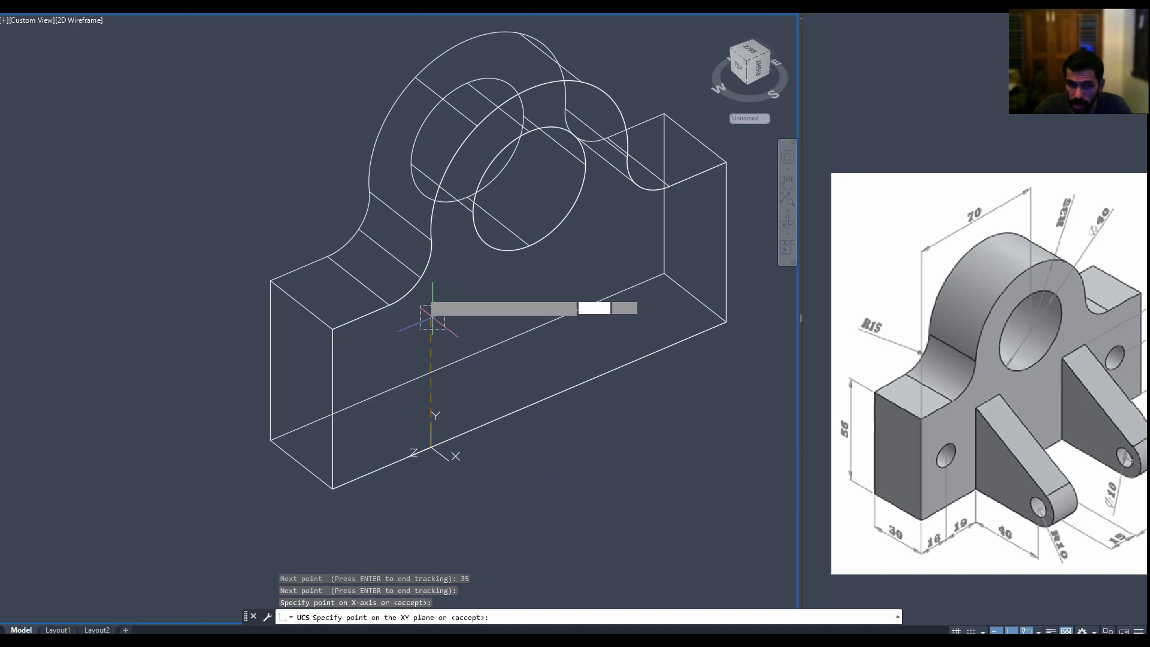
middle_click_drag(439, 309, 439, 341)
scroll(439, 342, "down", 2)
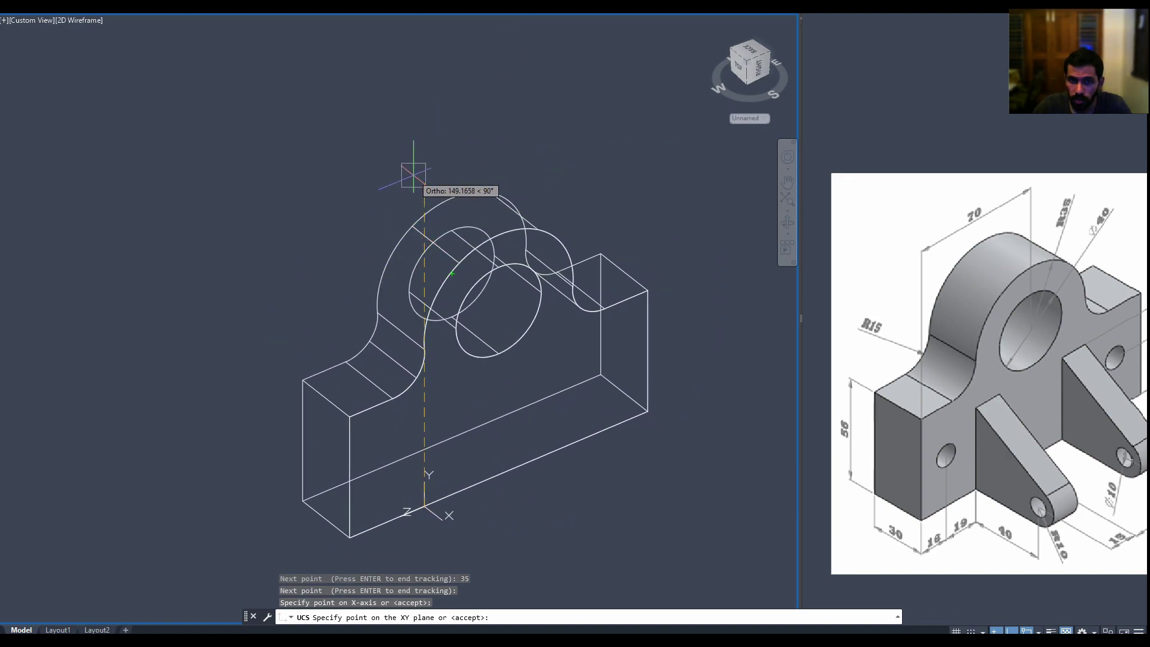
key("Return")
middle_click_drag(547, 463, 561, 408)
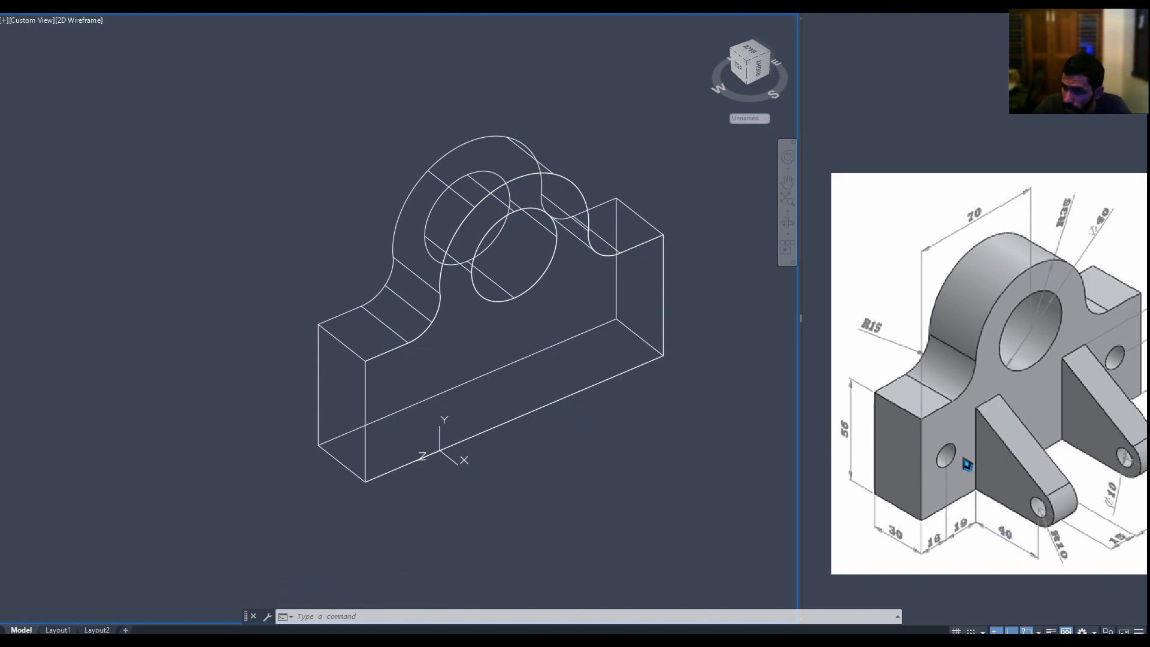
Check the rib dimensions on the reference picture, then draw a 40-unit line from the UCS origin.
left_click(967, 463)
middle_click_drag(967, 463, 887, 474)
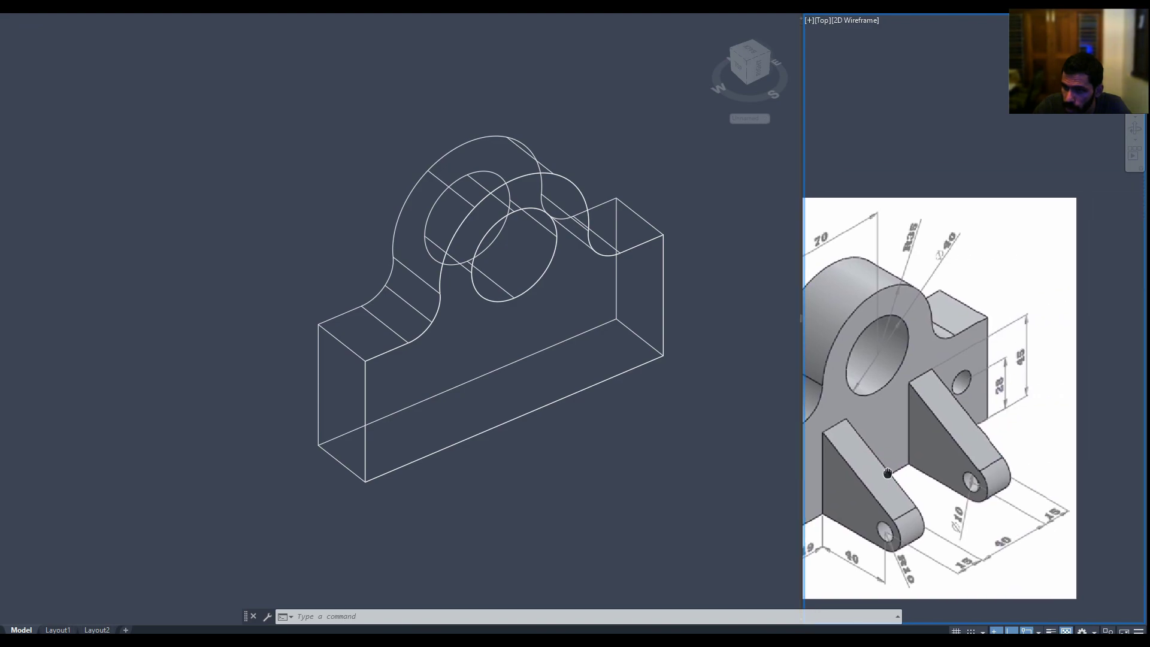
middle_click_drag(889, 473, 1048, 456)
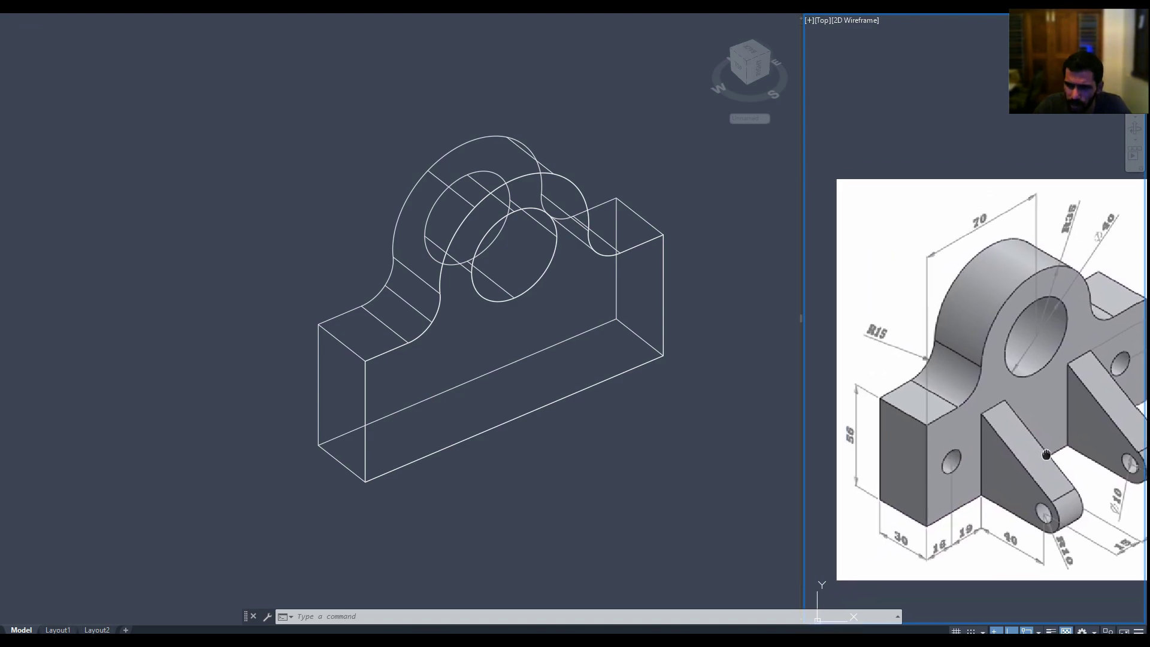
left_click(577, 475)
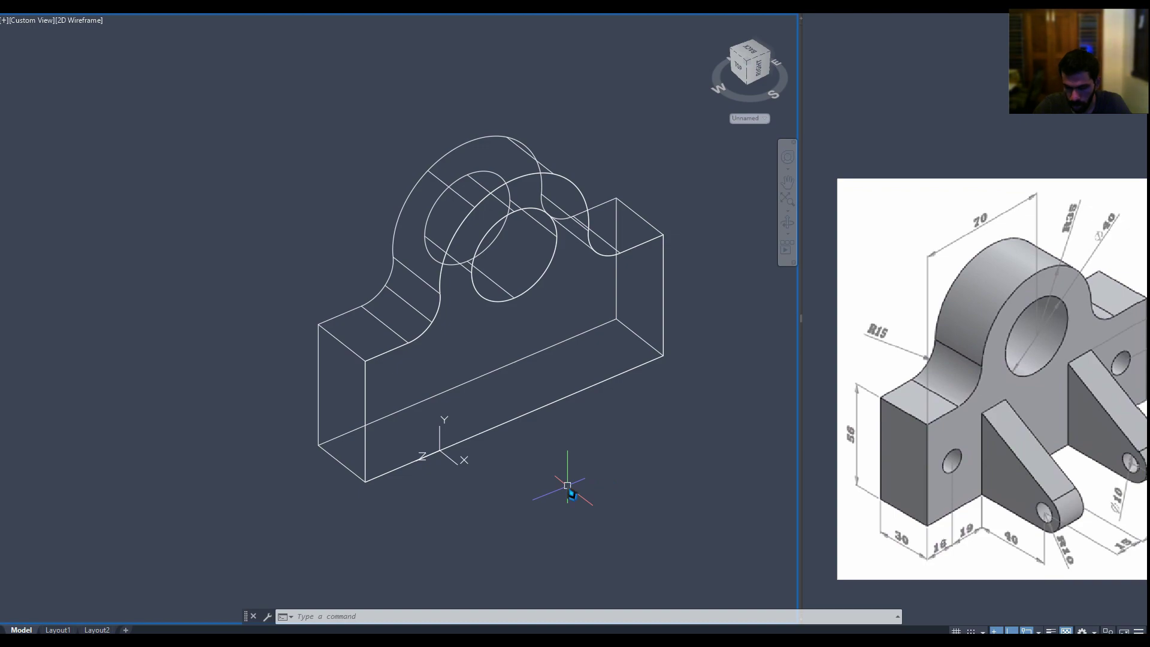
type("l")
key("Return")
left_click(440, 451)
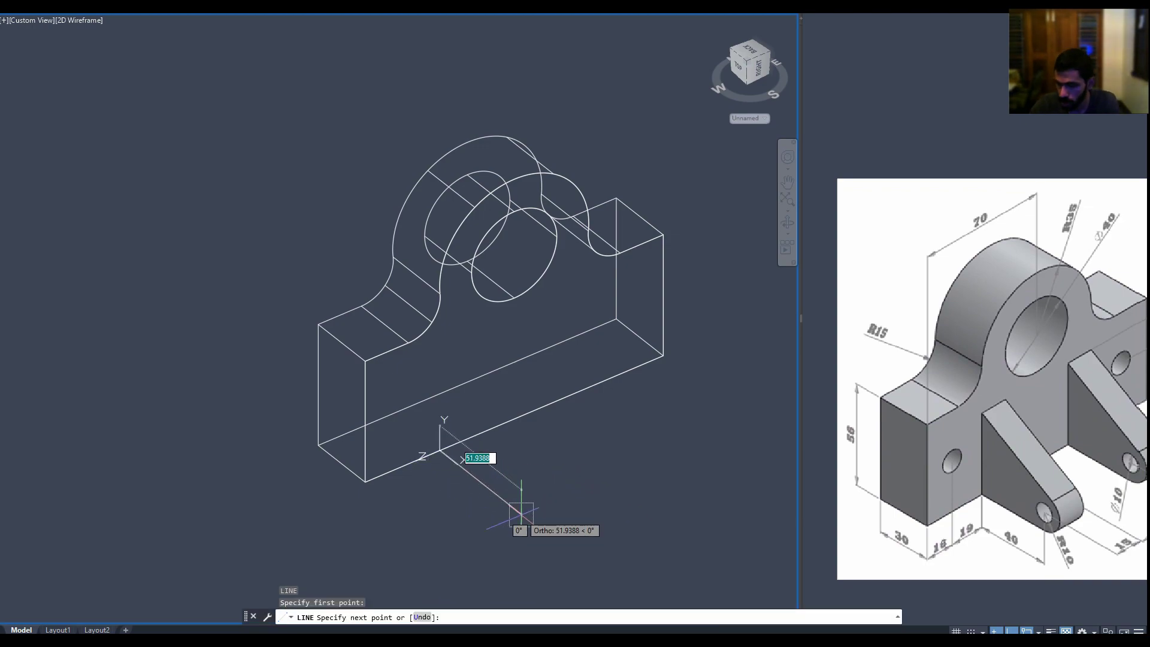
type("40")
key("Return")
key("Return")
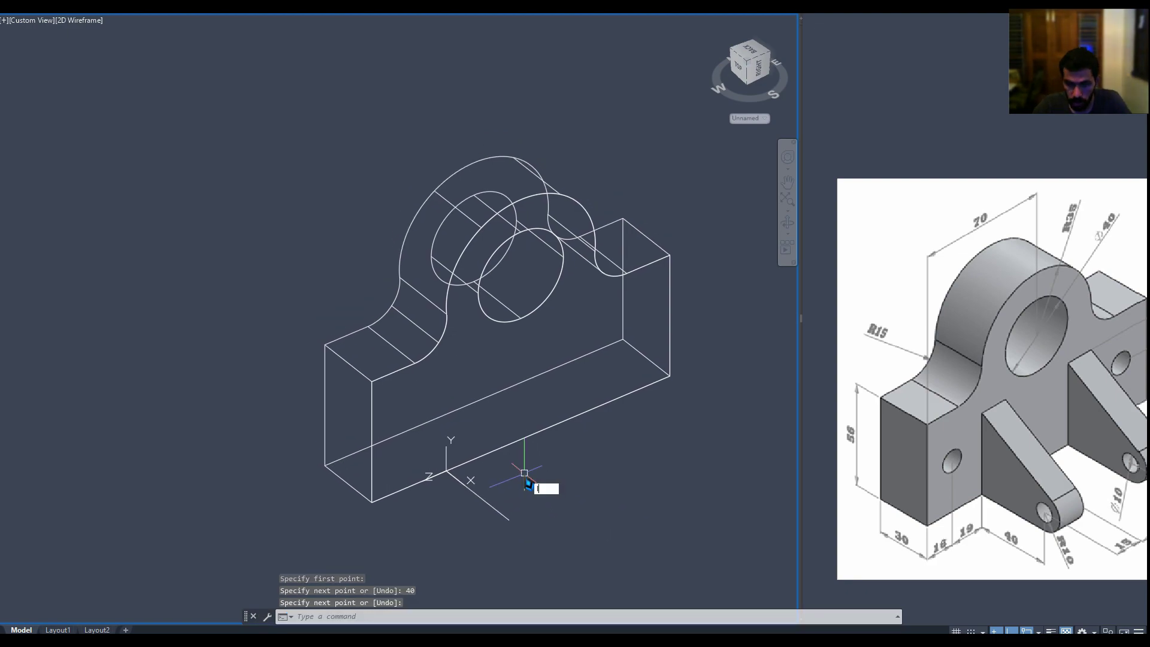
Draw a 45-unit vertical line from the origin and check the lug dimensions.
key("Return")
left_click(447, 469)
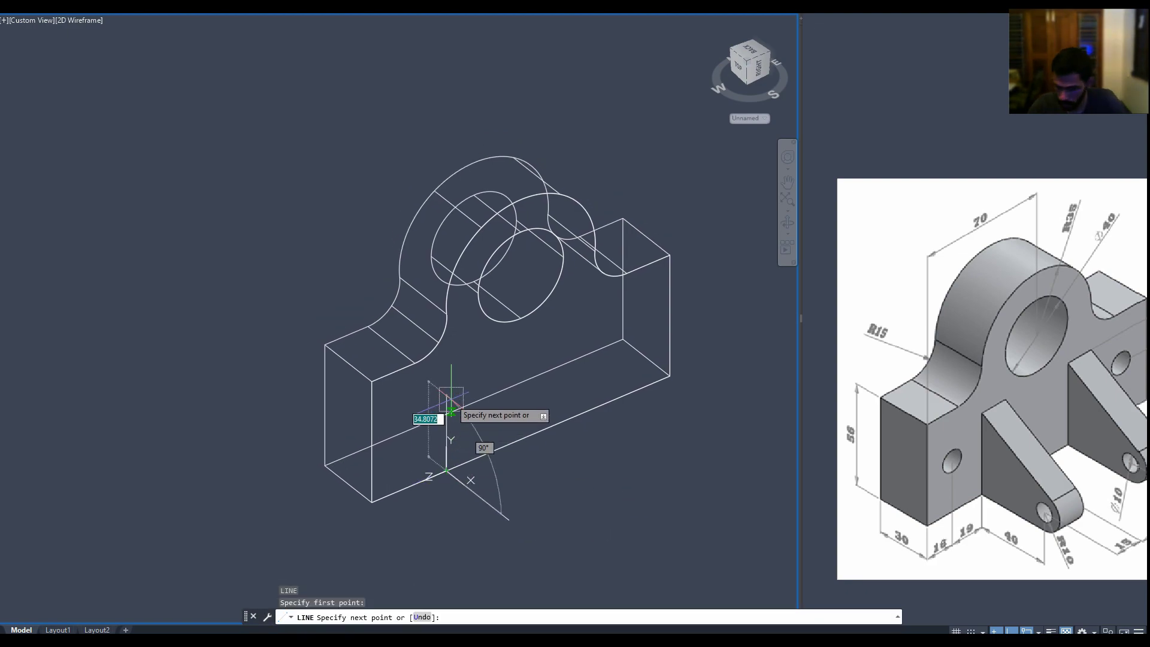
type("5")
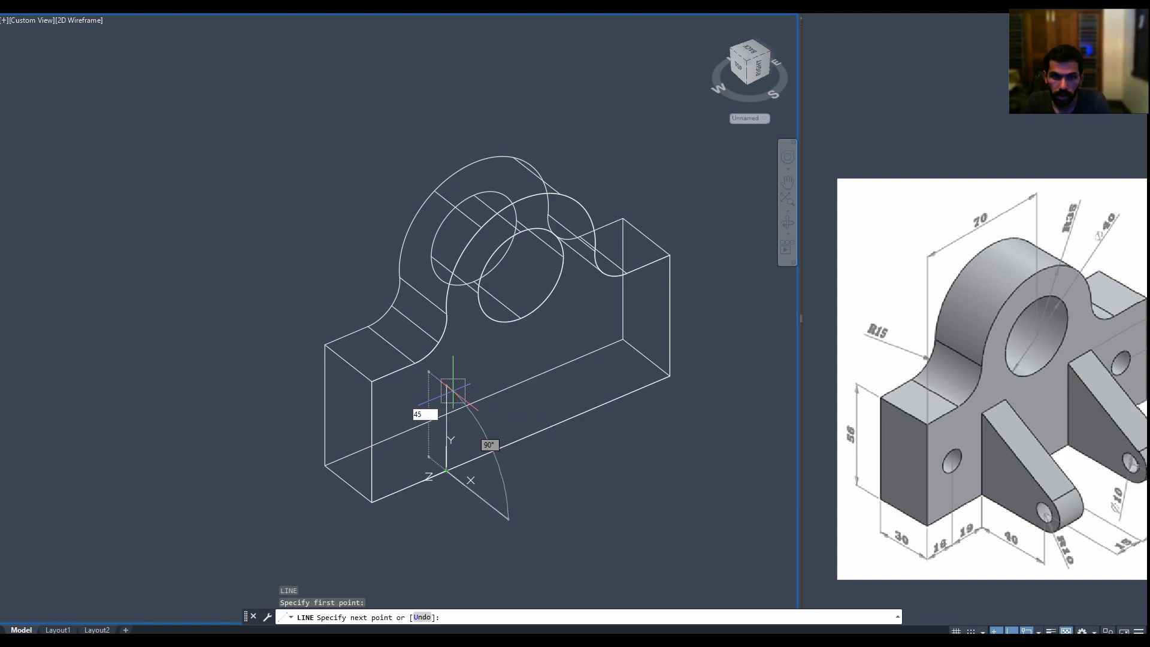
key("Return")
key("Return")
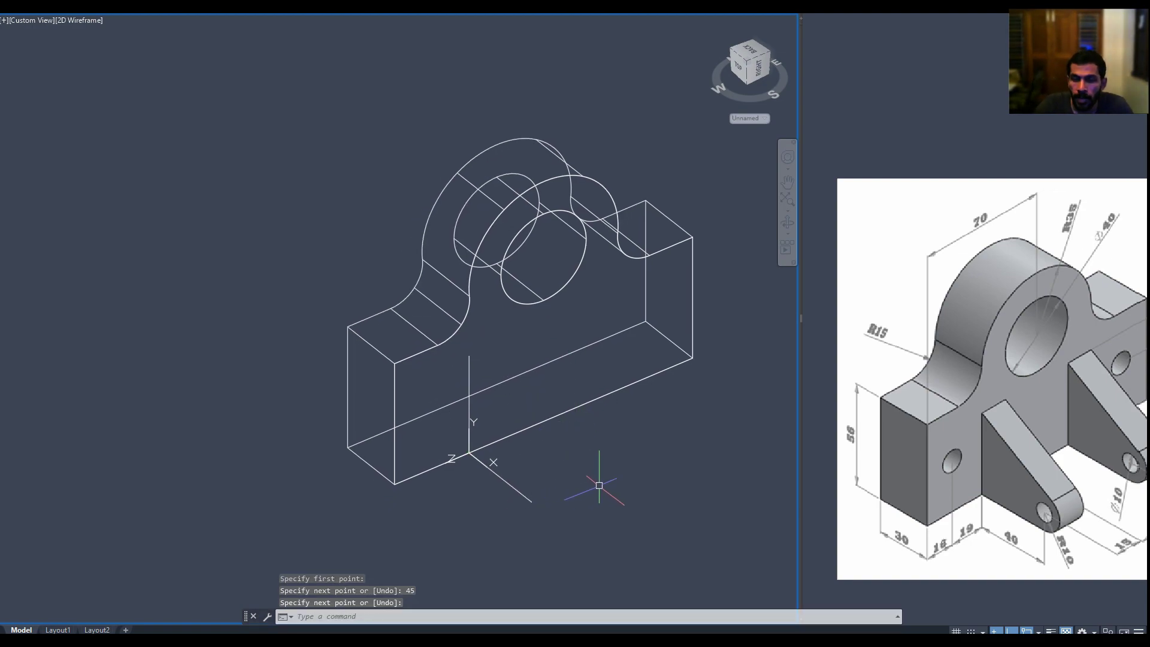
left_click(1064, 540)
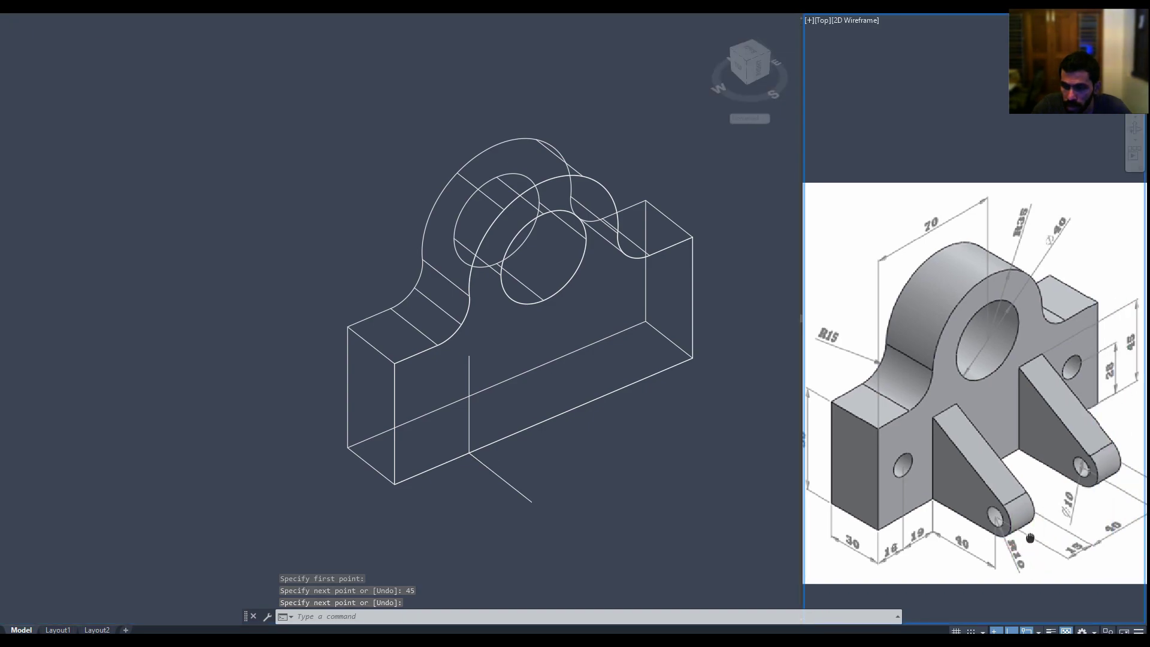
middle_click_drag(1064, 539, 946, 536)
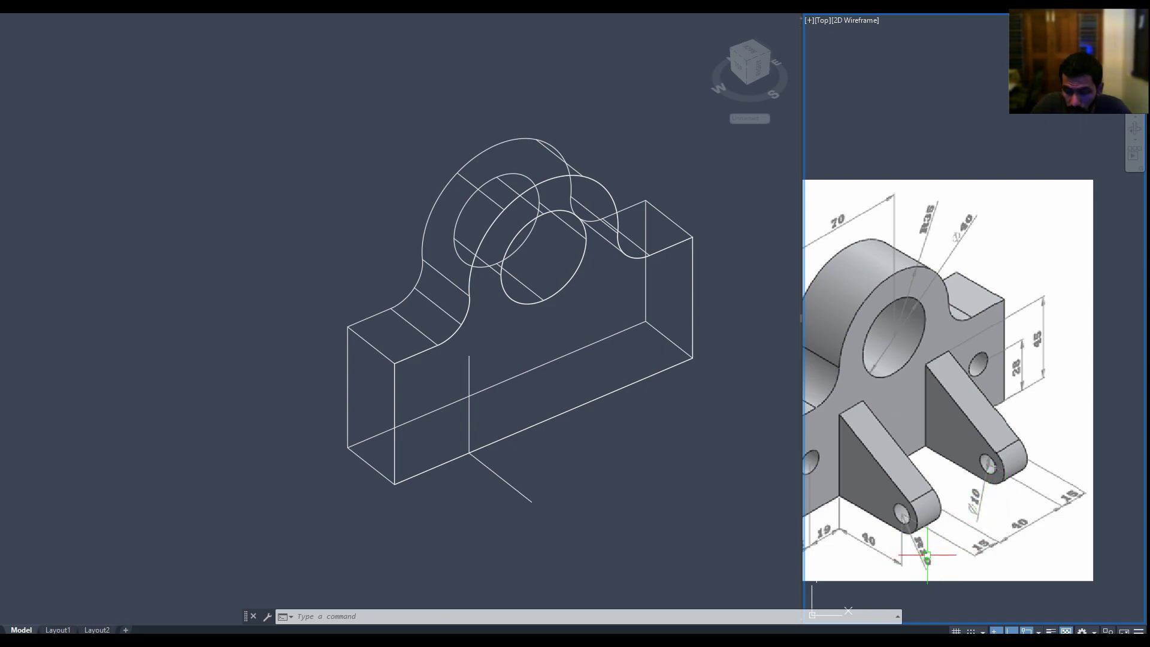
Draw a 20-diameter circle by two points from the 40 line's end.
left_click(609, 502)
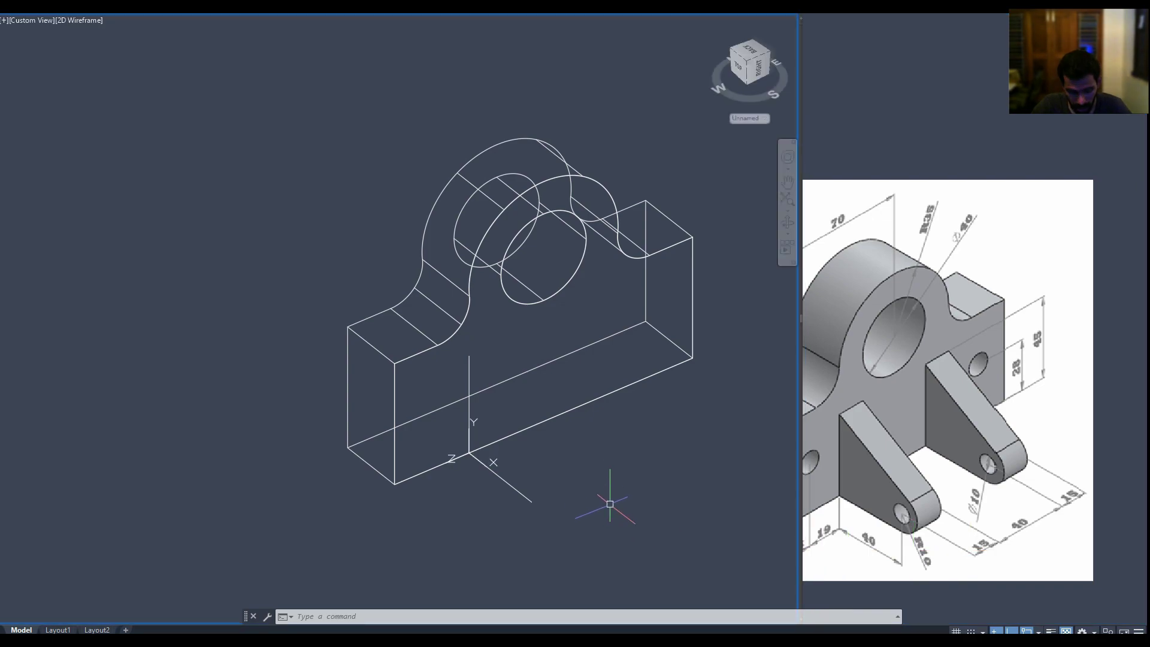
type("c")
key("Return")
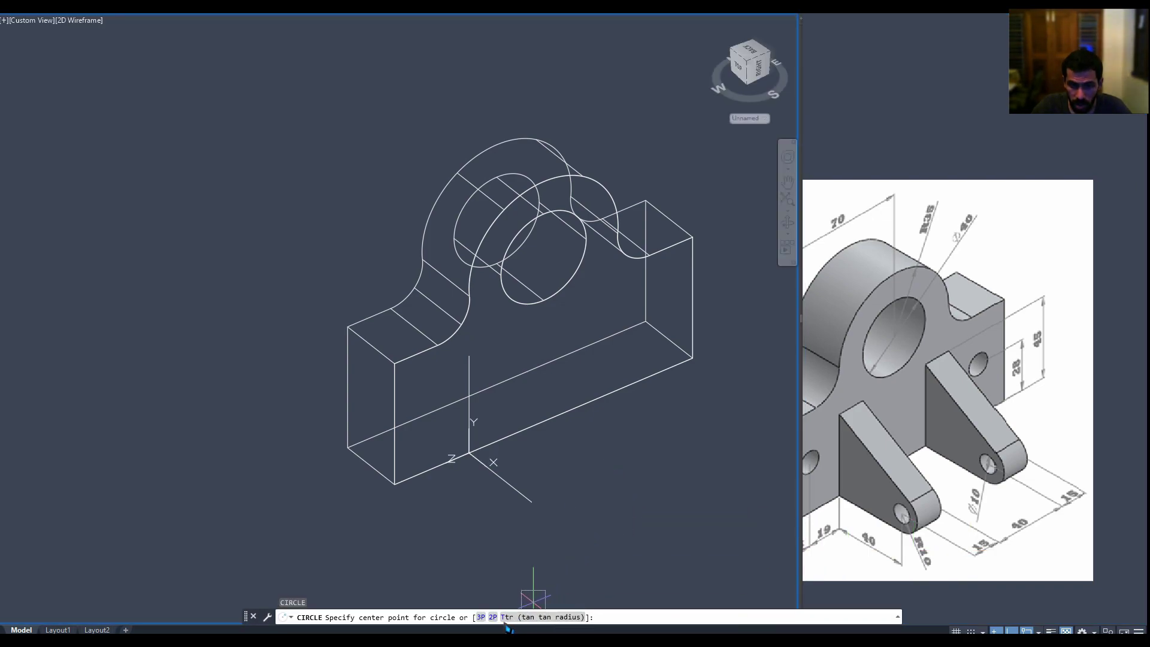
left_click(493, 620)
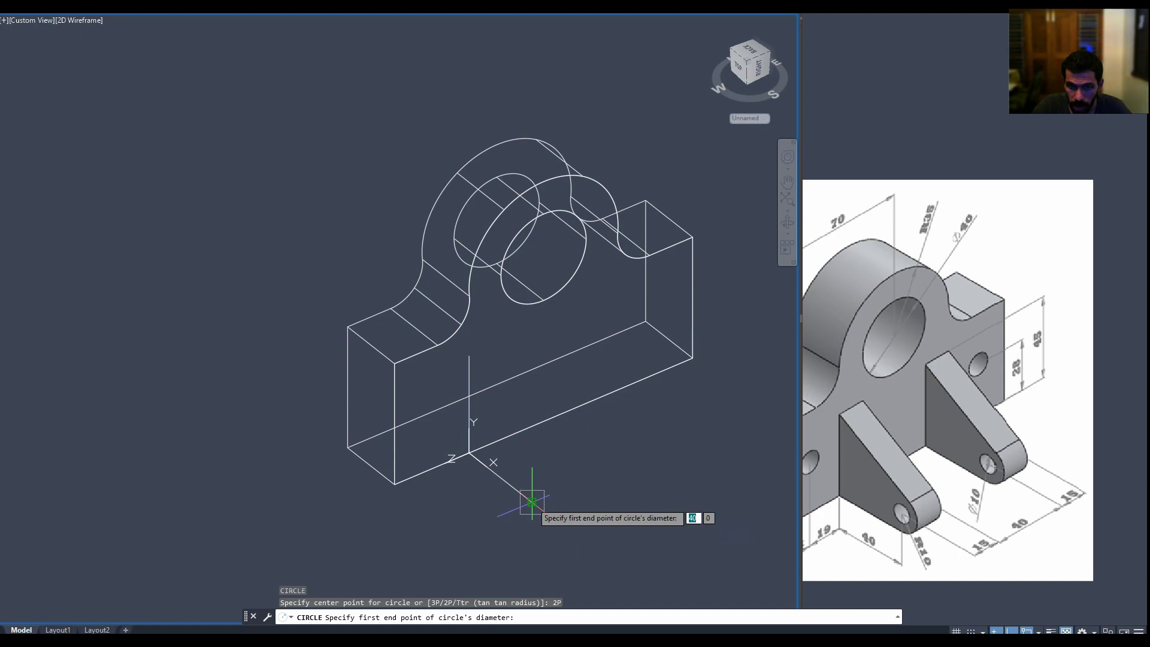
left_click(532, 501)
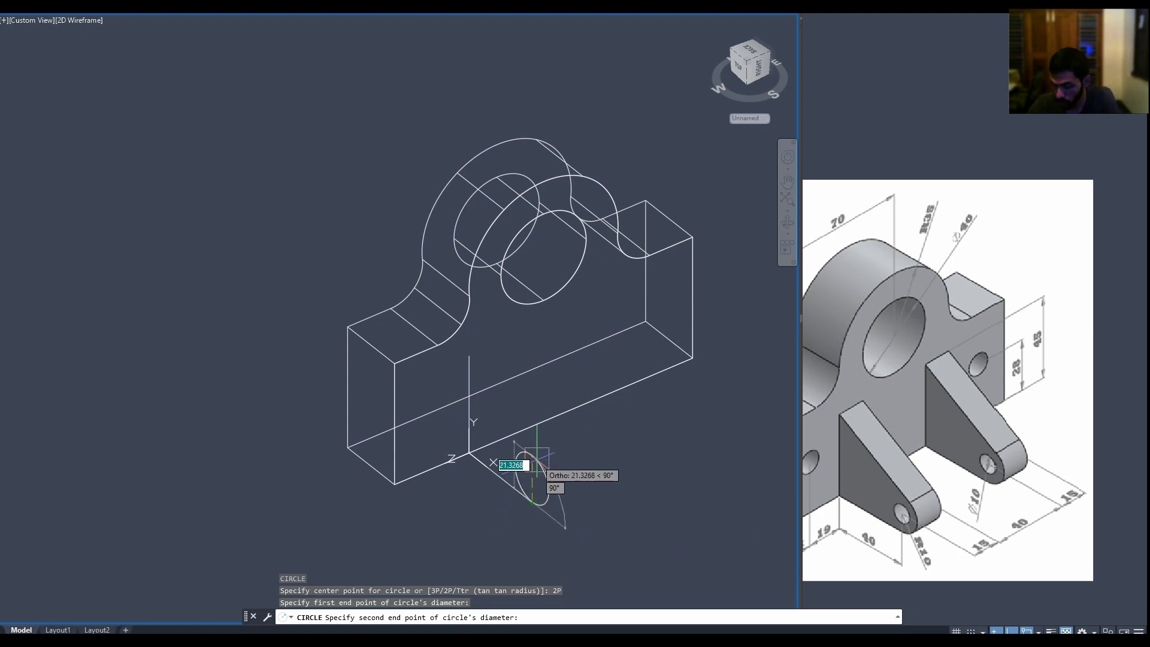
type("20")
key("Return")
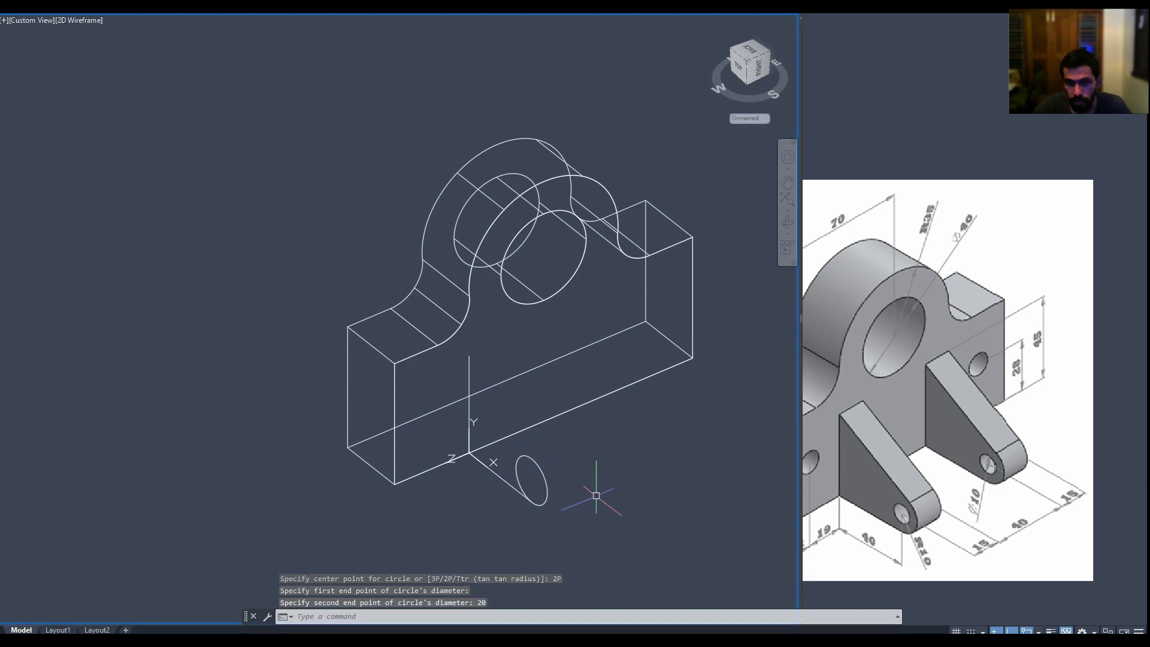
scroll(595, 494, "up", 3)
scroll(554, 497, "down", 1)
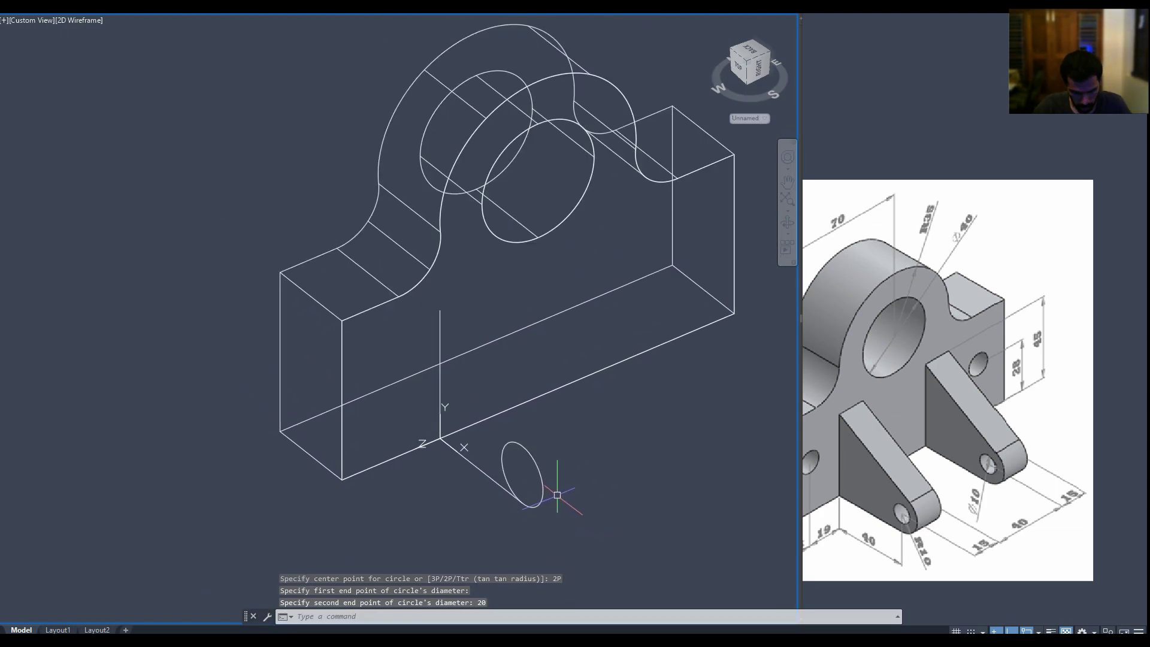
Add a concentric radius-5 hole circle at the same centre.
key("Return")
left_click(523, 473)
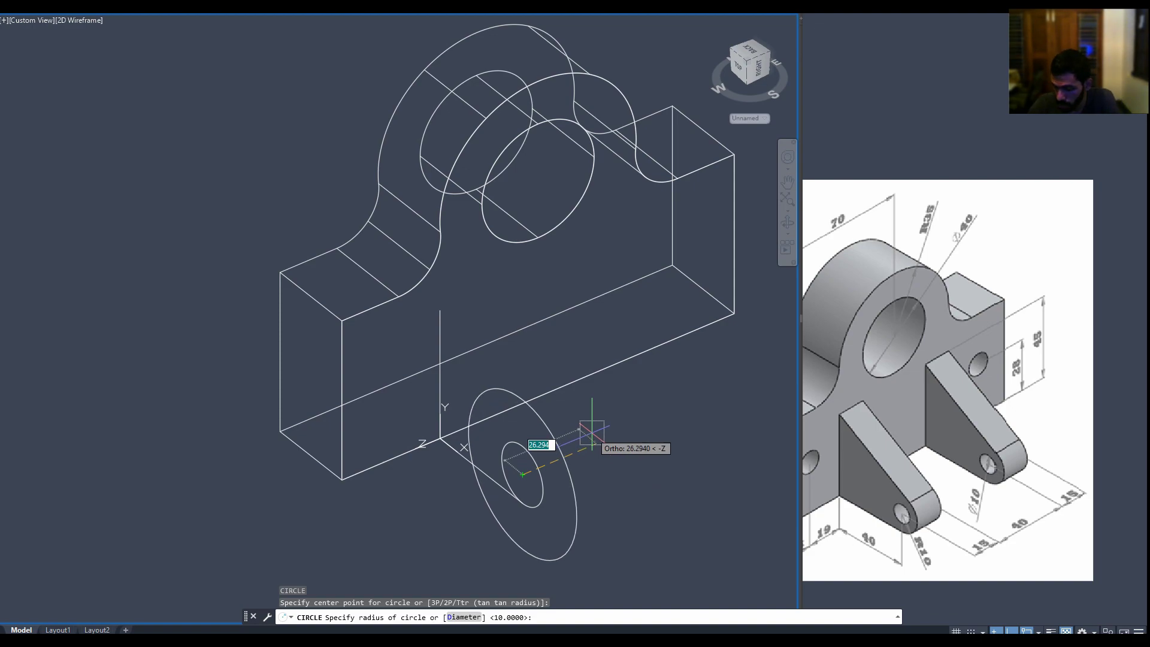
type("5")
key("Return")
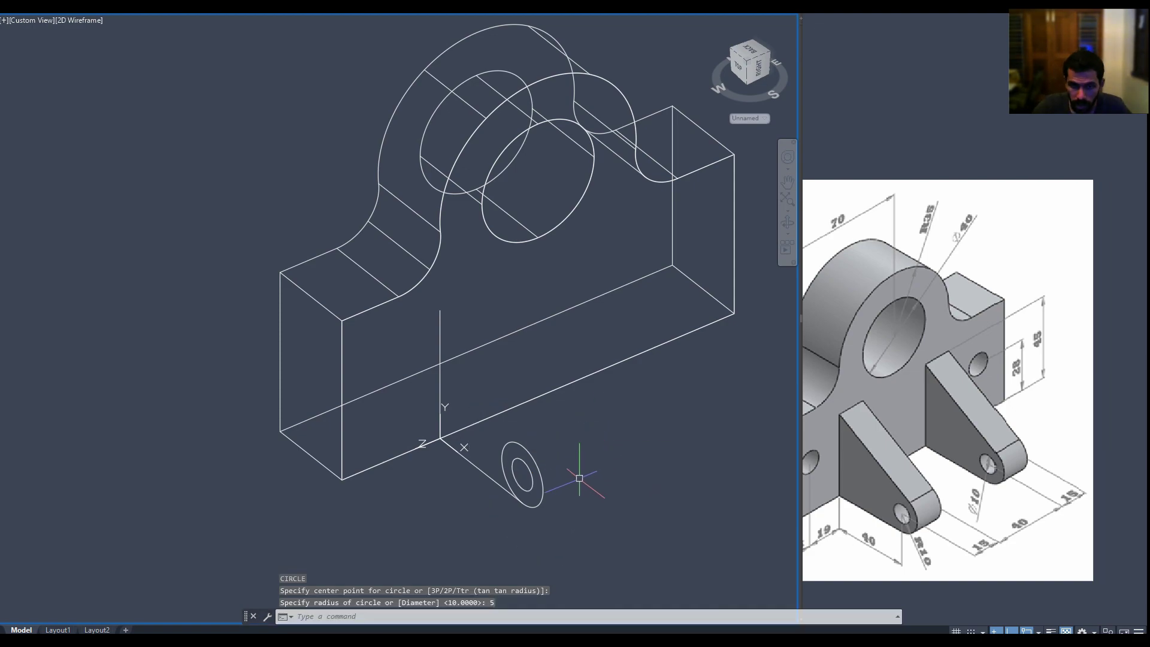
middle_click_drag(580, 478, 608, 467, "shift")
type("l")
Draw a sloping line from the vertical line's top to the 20-diameter circle.
key("Return")
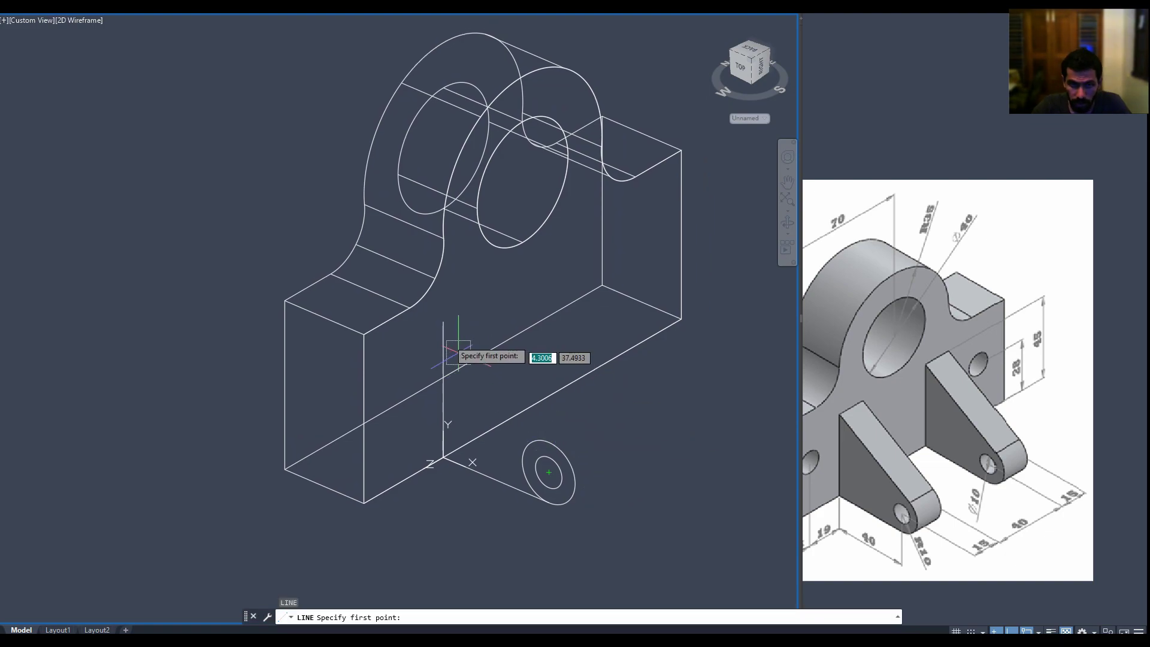
left_click(442, 324)
key("F8")
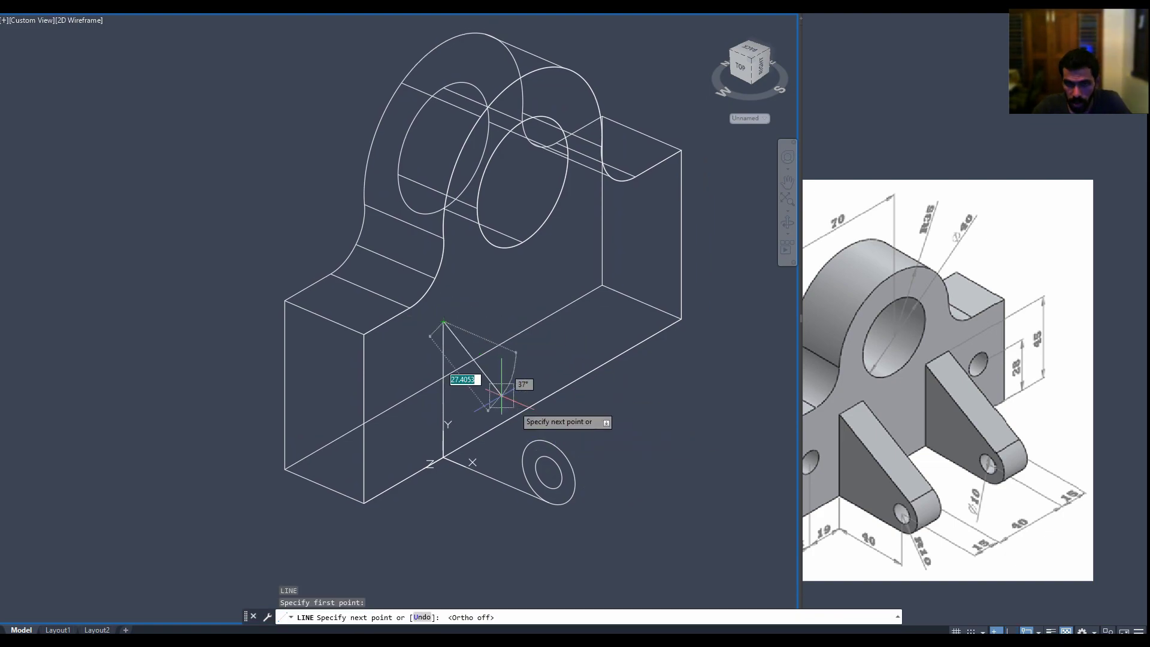
left_click(562, 450)
key("Return")
middle_click_drag(590, 442, 603, 443, "shift")
type("tr")
Trim the outer circle's arc between the two rib lines.
key("Return")
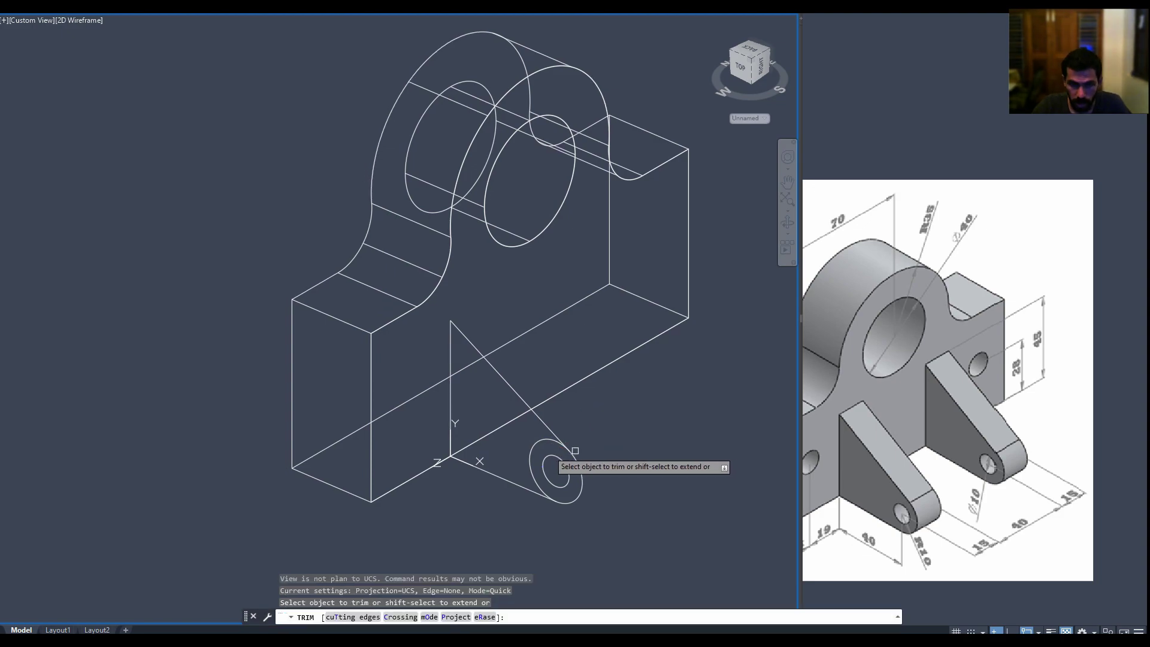
scroll(552, 463, "up", 2)
type("t")
key("Return")
left_click(518, 507)
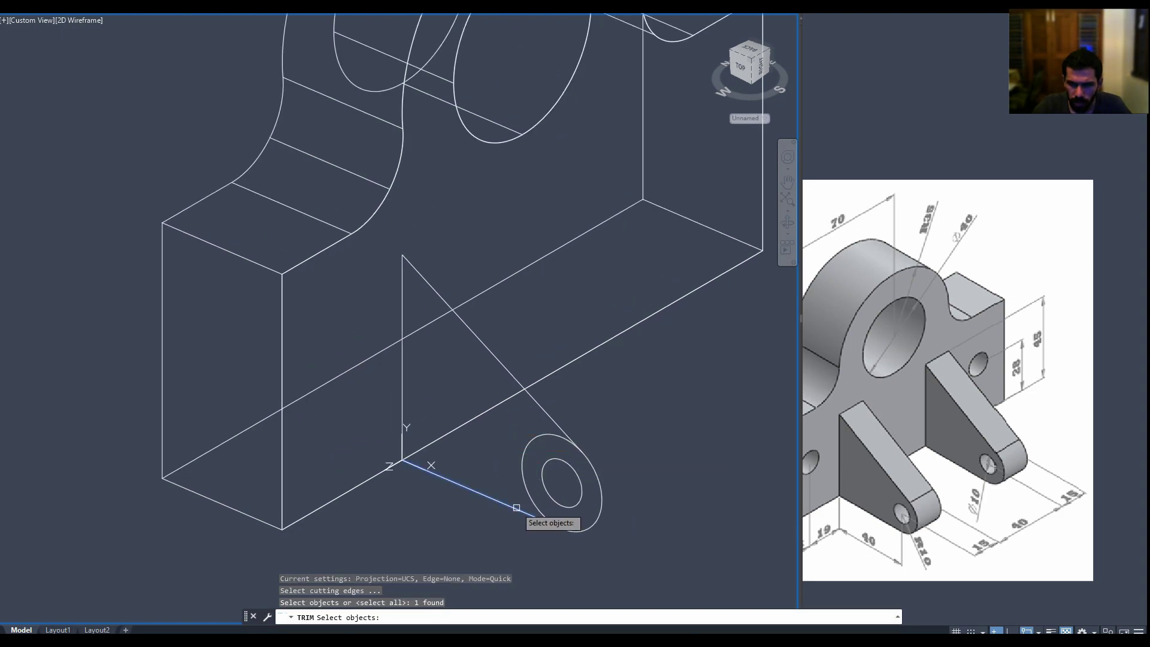
left_click(547, 419)
key("Return")
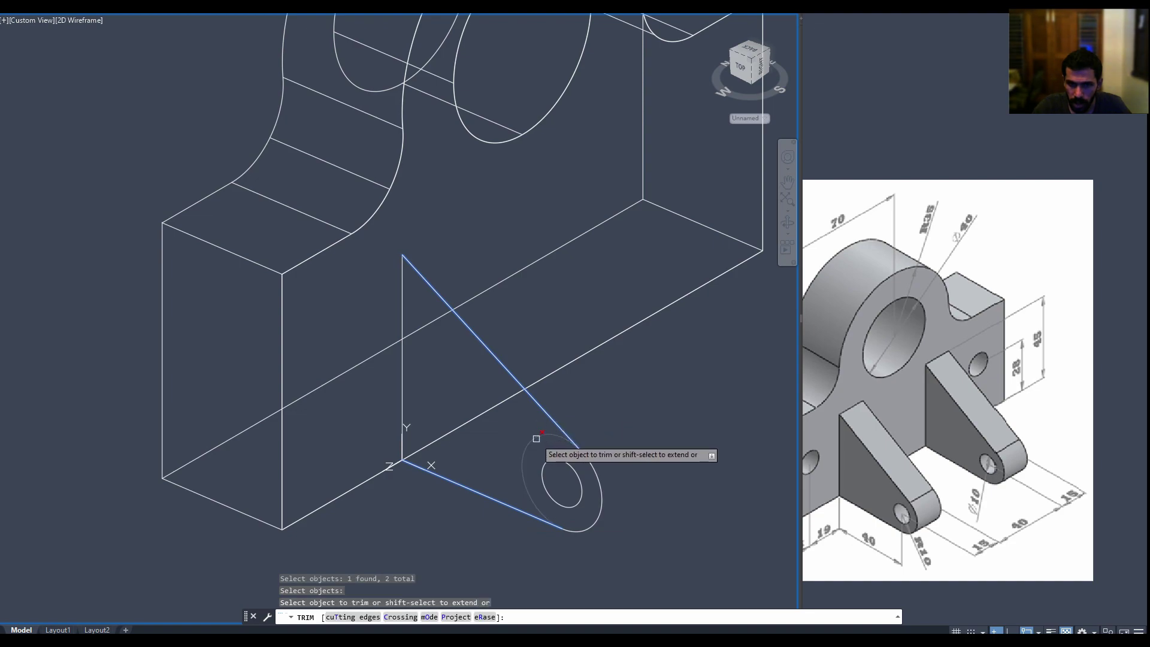
left_click(525, 460)
key("Escape")
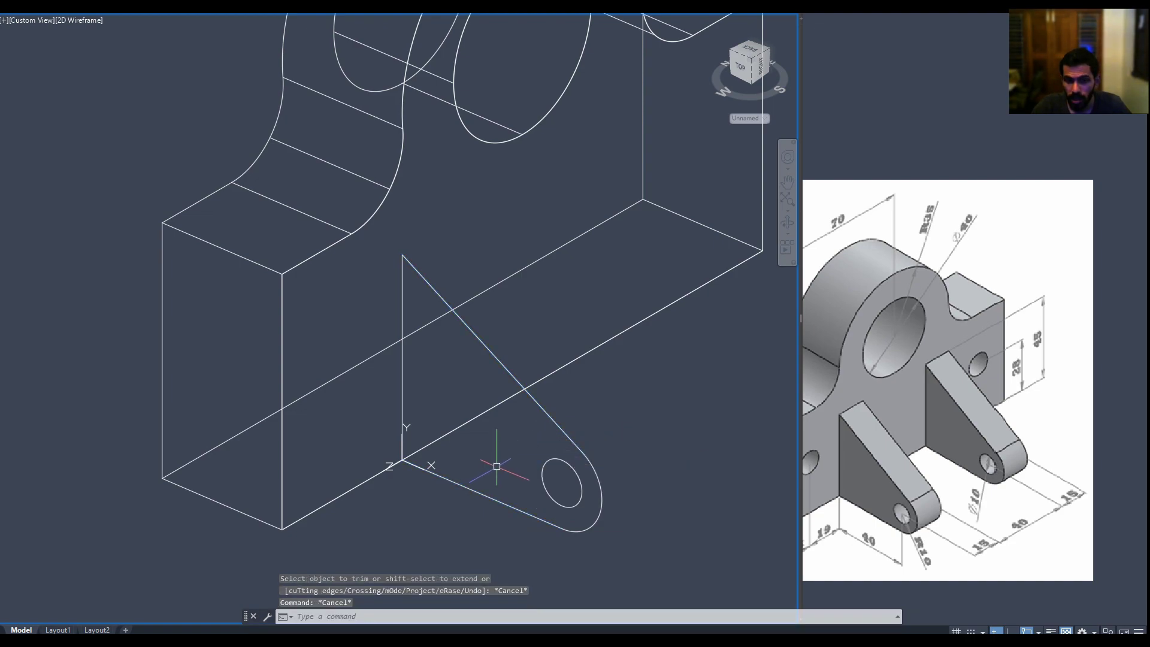
type("p")
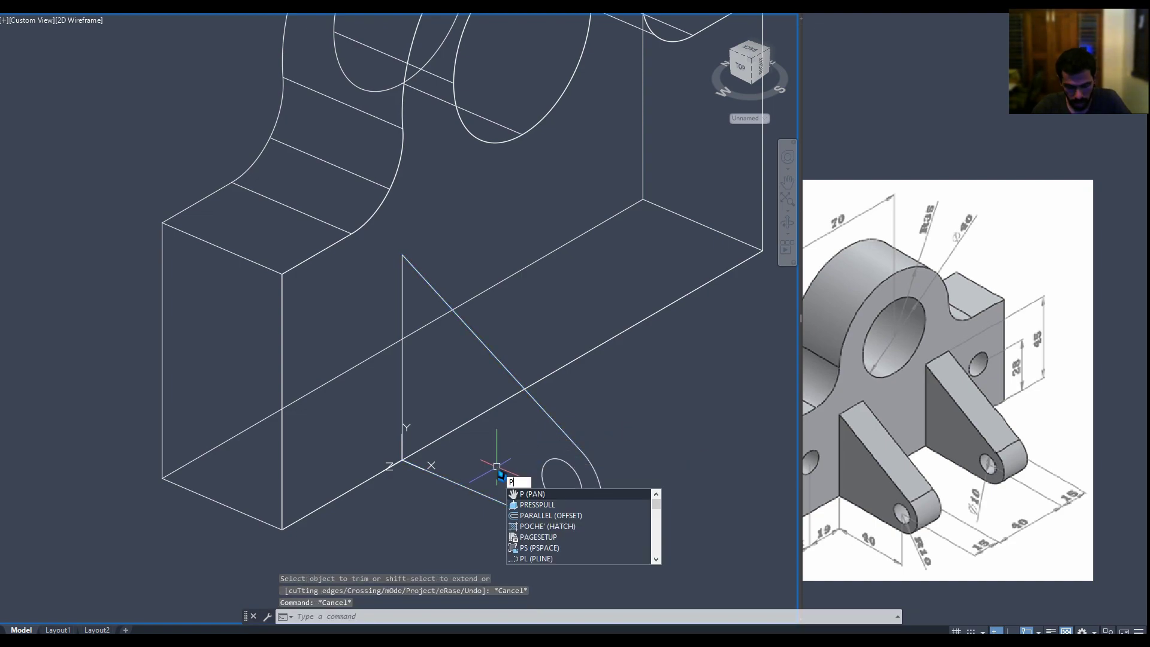
type("ss")
Extrude the triangular rib outline 15 units with PRESSPULL and window-select the new rib.
key("Return")
left_click(508, 462)
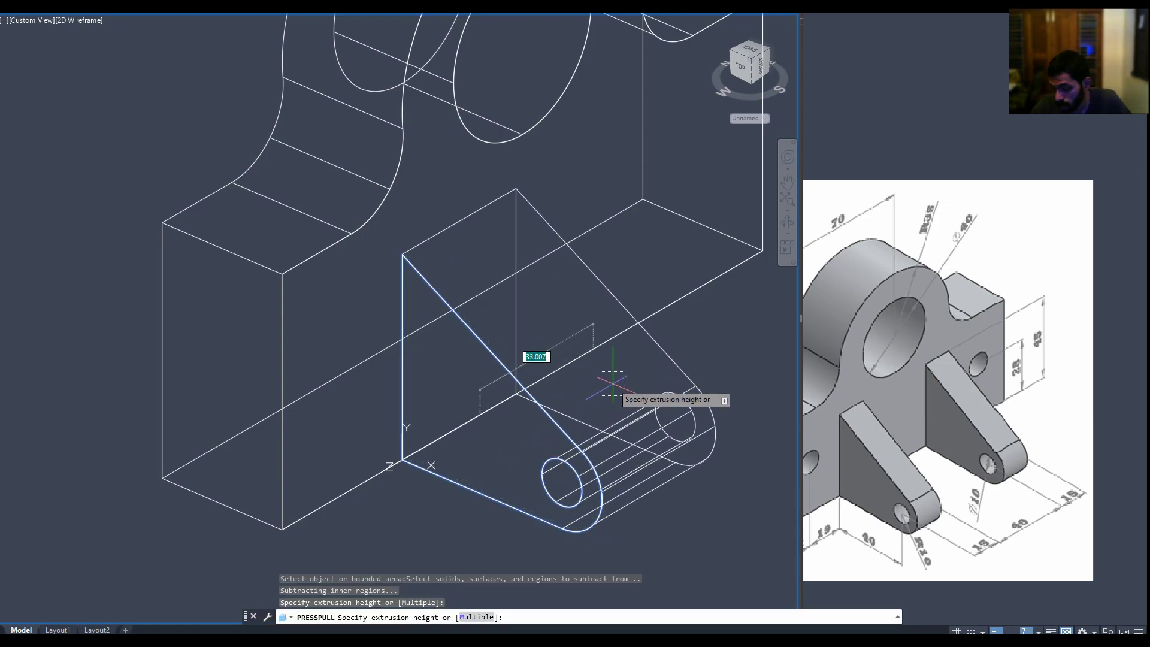
type("15")
key("Return")
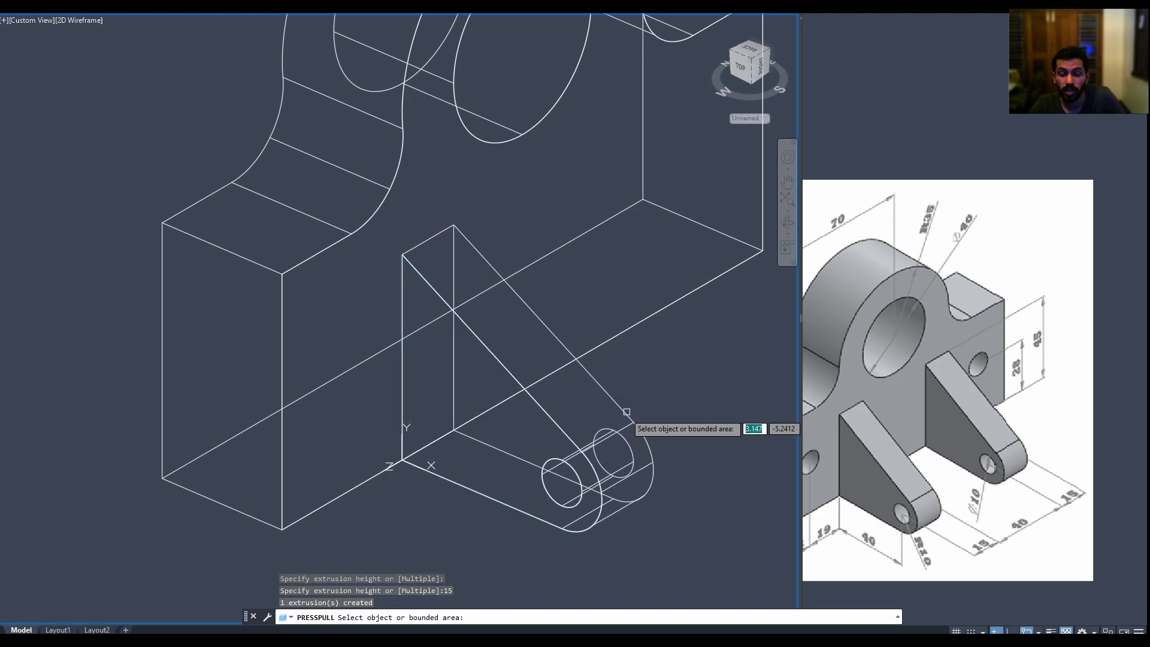
key("Return")
key("Escape")
scroll(624, 418, "down", 2)
left_click(679, 413)
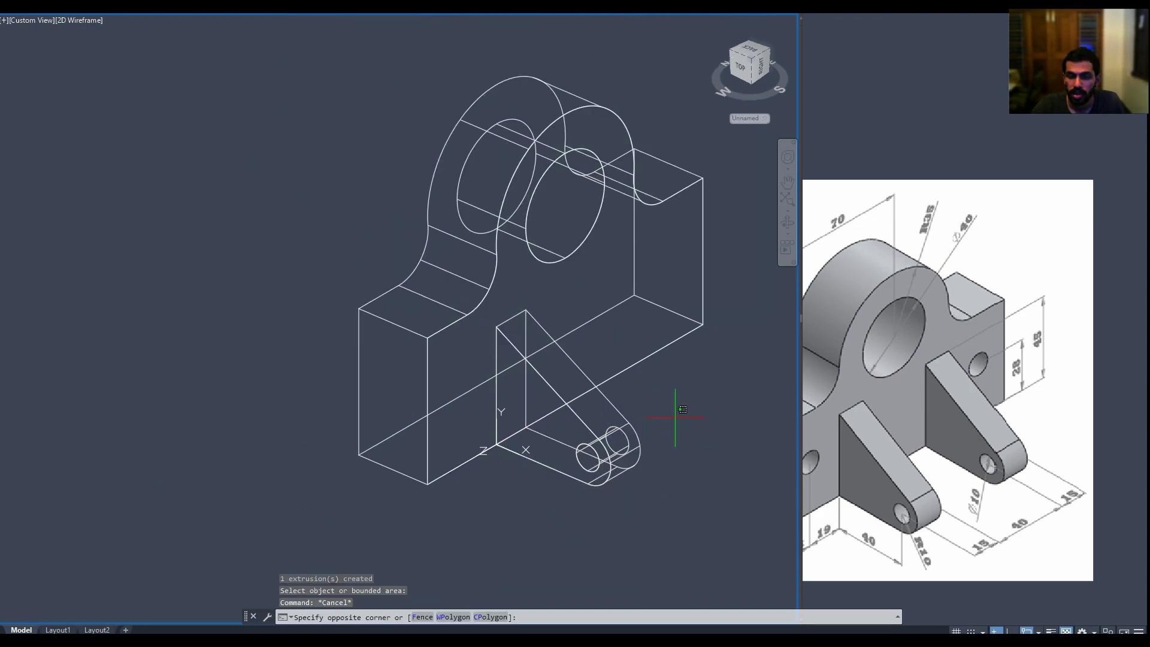
left_click(589, 494)
middle_click_drag(665, 467, 538, 382, "shift")
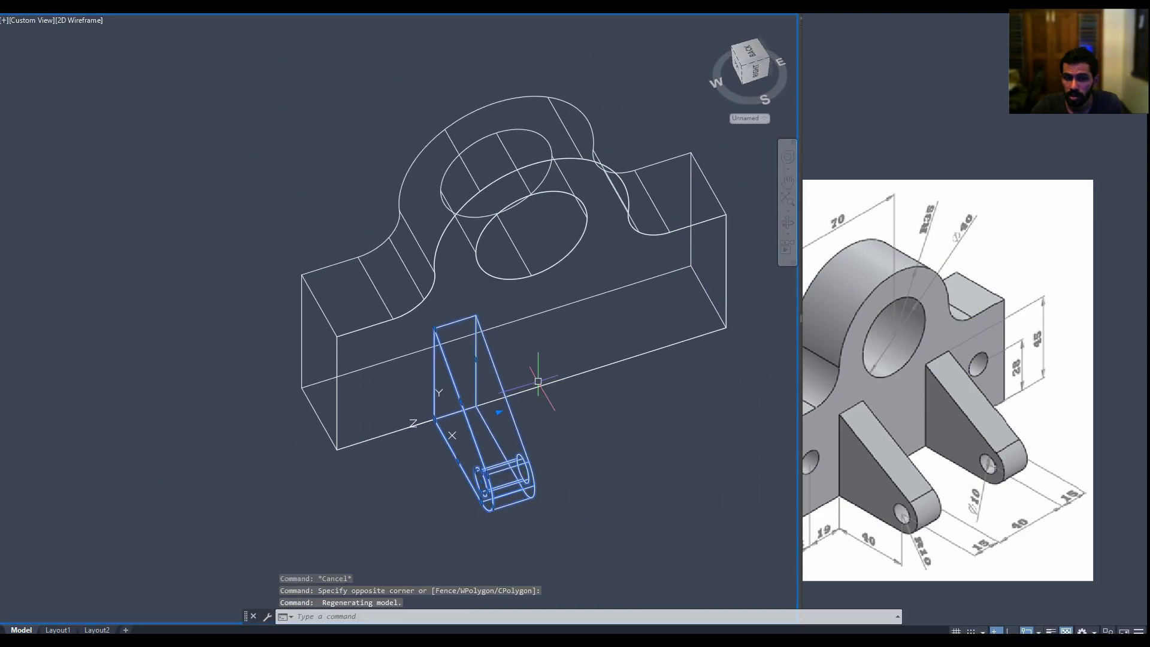
type("mi")
Align the UCS to the bracket's front face.
key("Return")
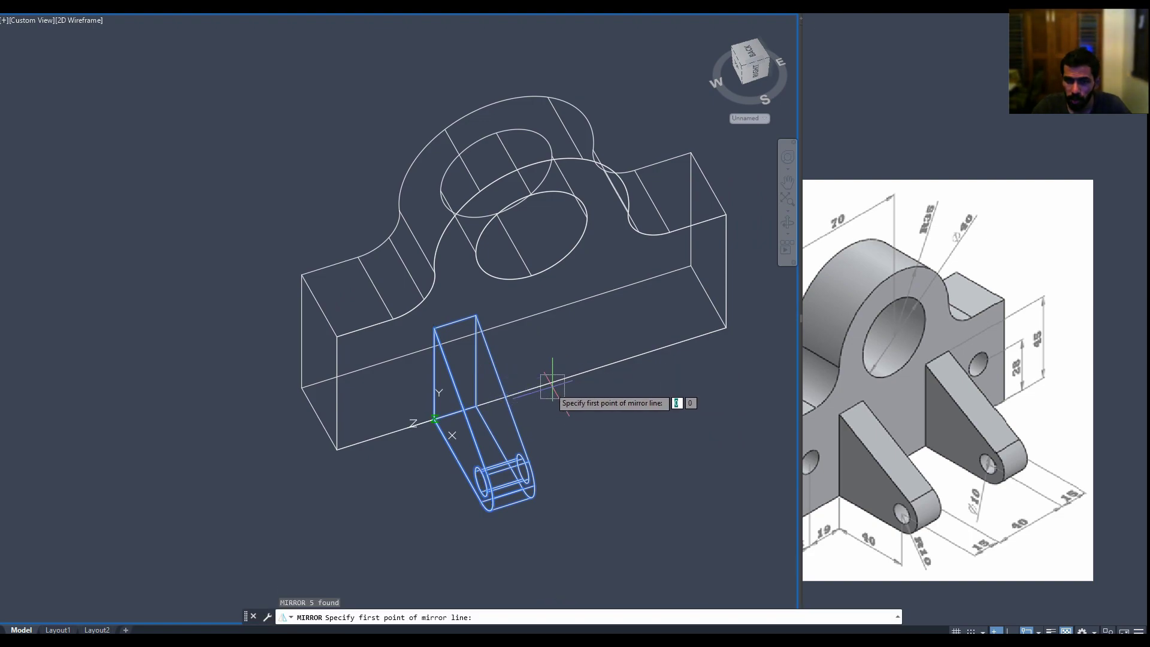
key("Escape")
type("u")
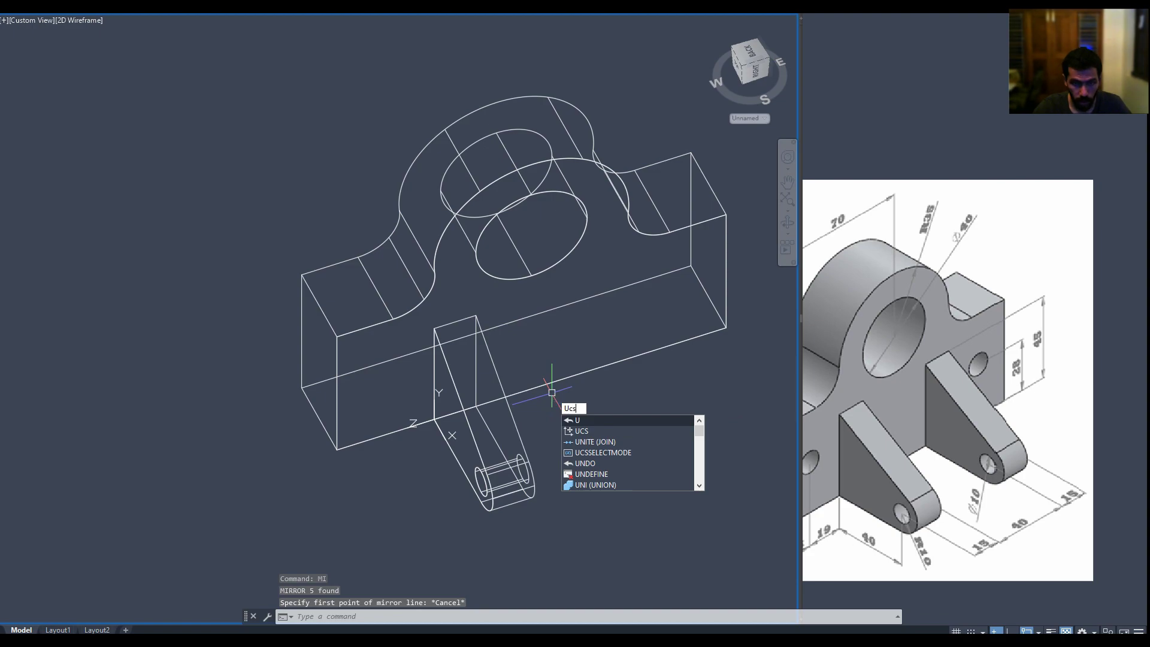
key("Return")
type("f")
key("Return")
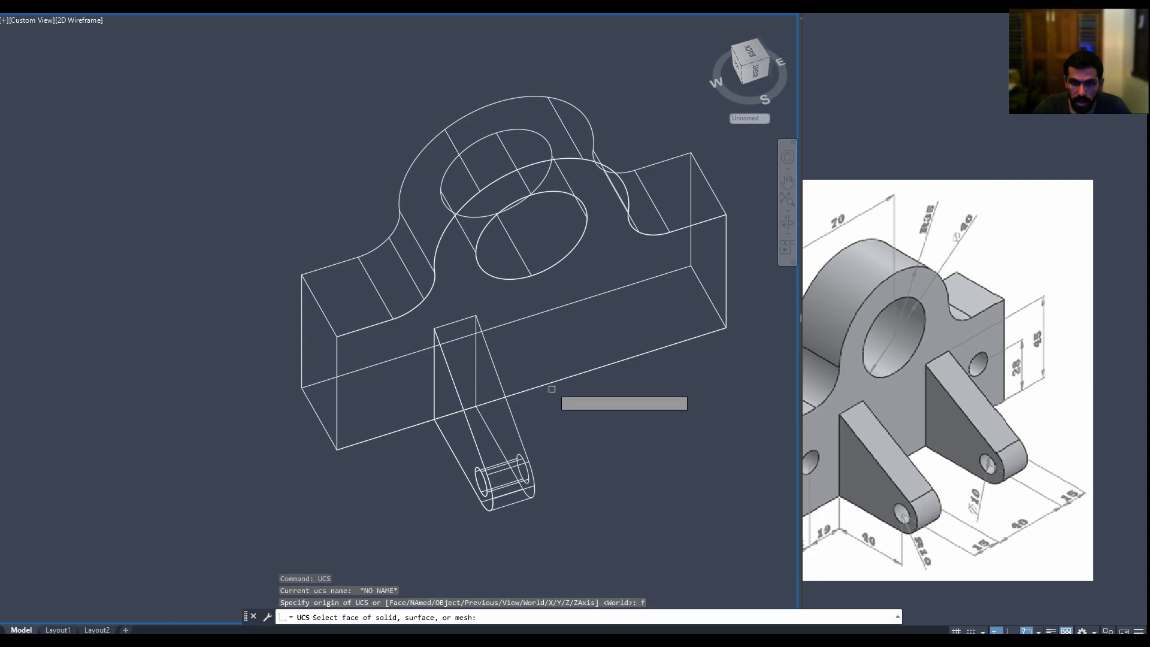
left_click(557, 364)
key("Return")
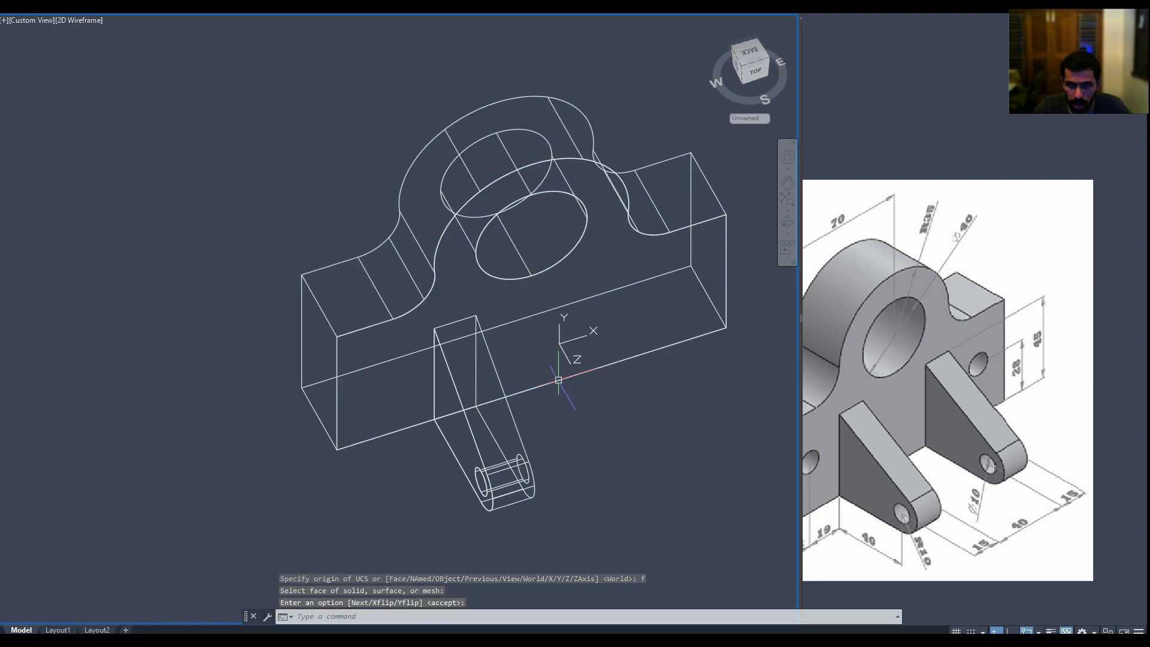
Mirror the rib about a vertical line with Ortho on, keeping the original.
key("Escape")
left_click(576, 460)
type("i")
key("Return")
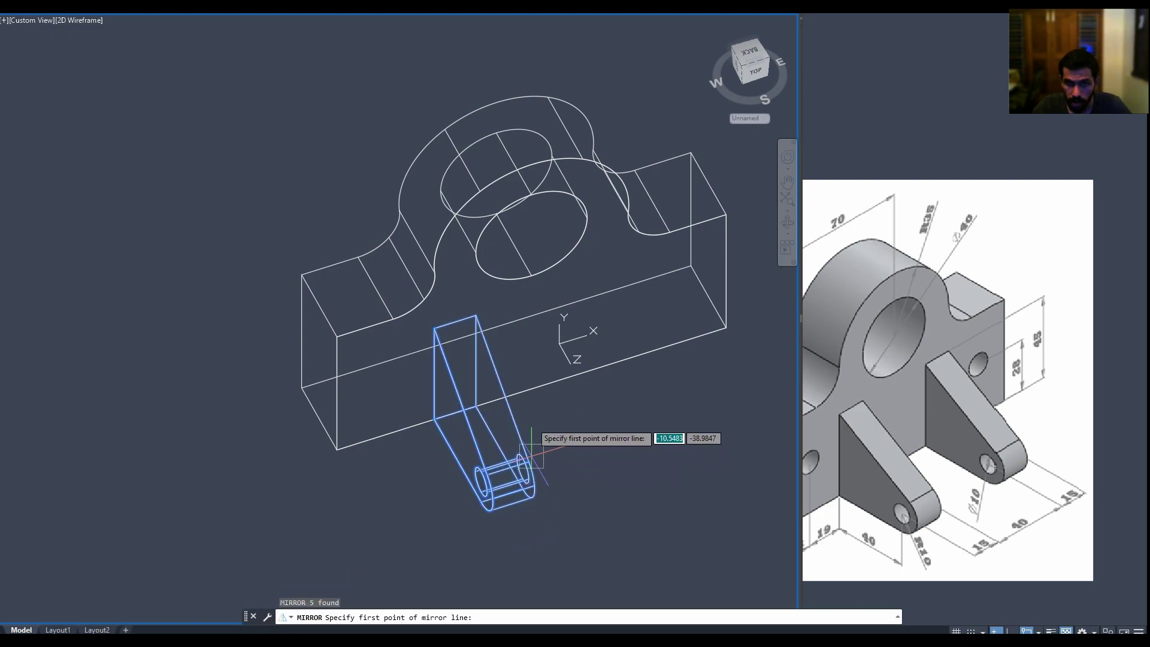
left_click(534, 389)
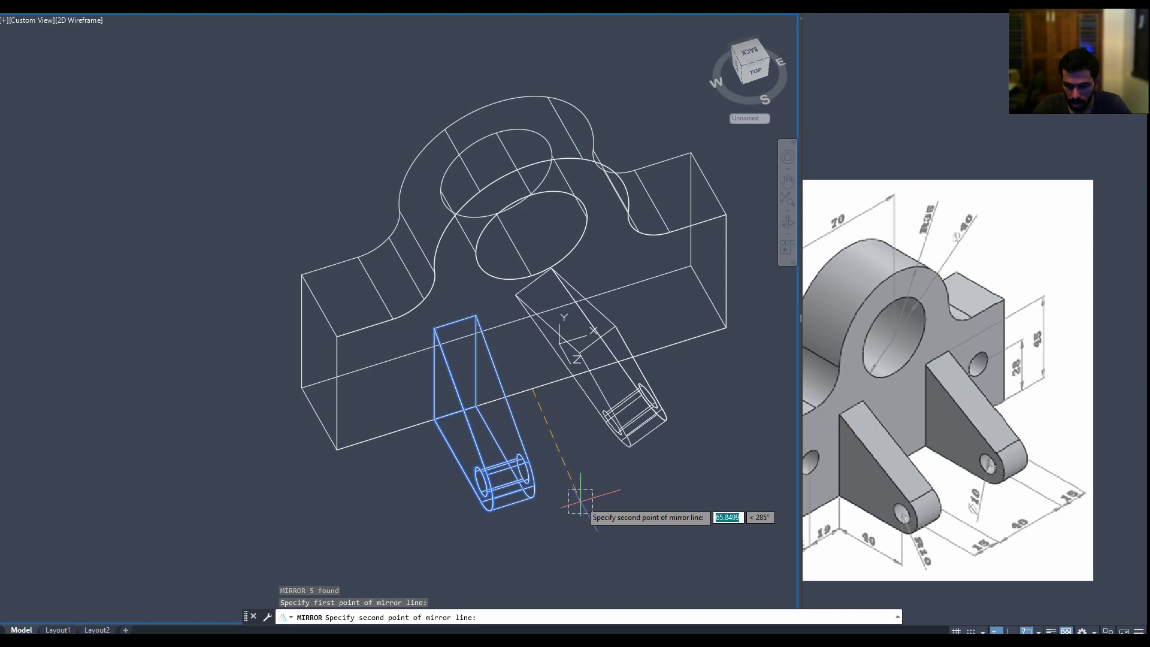
key("F8")
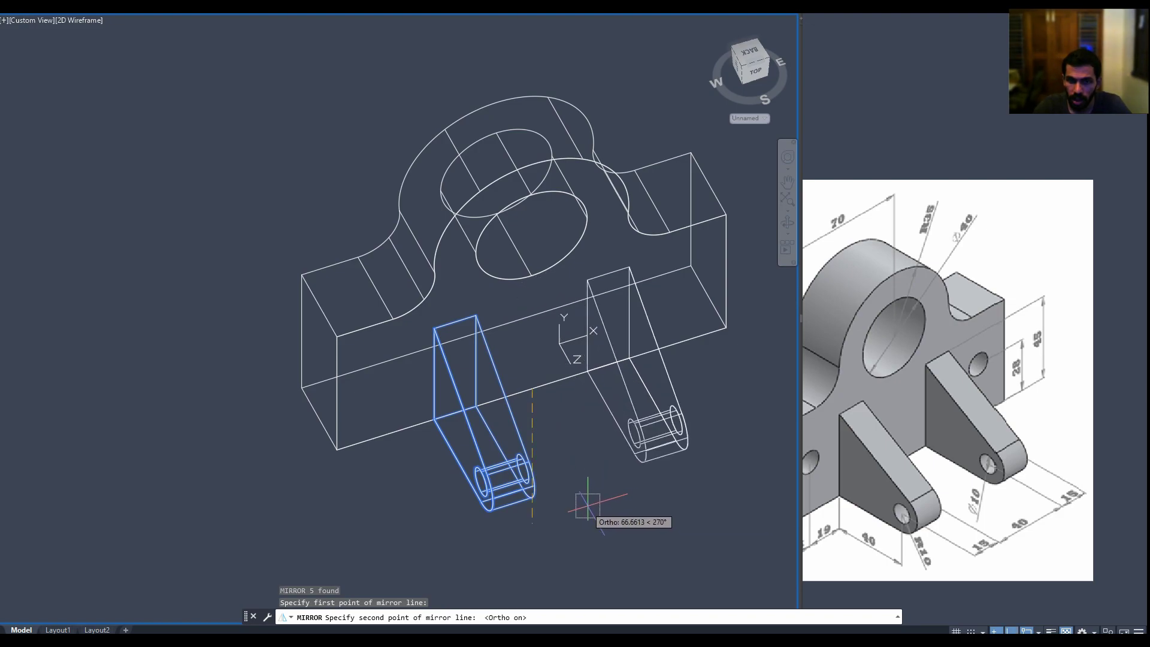
left_click(590, 513)
type("N")
key("Return")
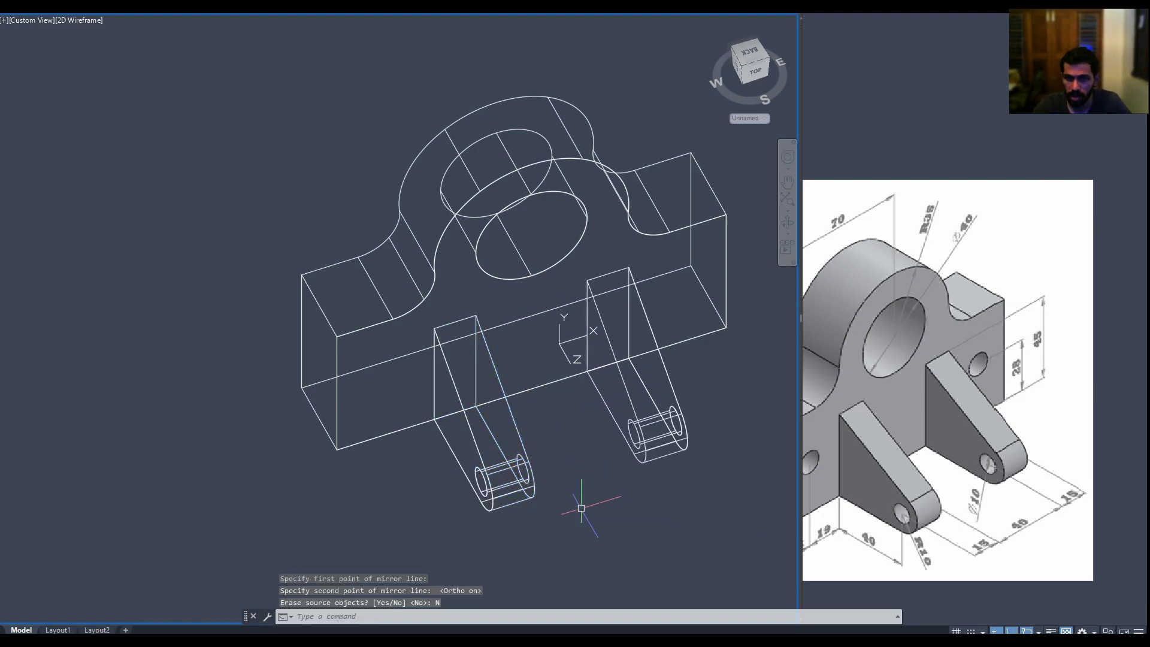
mouse_move(573, 496)
middle_mouse_down("shift")
mouse_move(533, 360)
mouse_move(539, 390)
mouse_move(600, 424)
middle_mouse_up("shift")
type("shade")
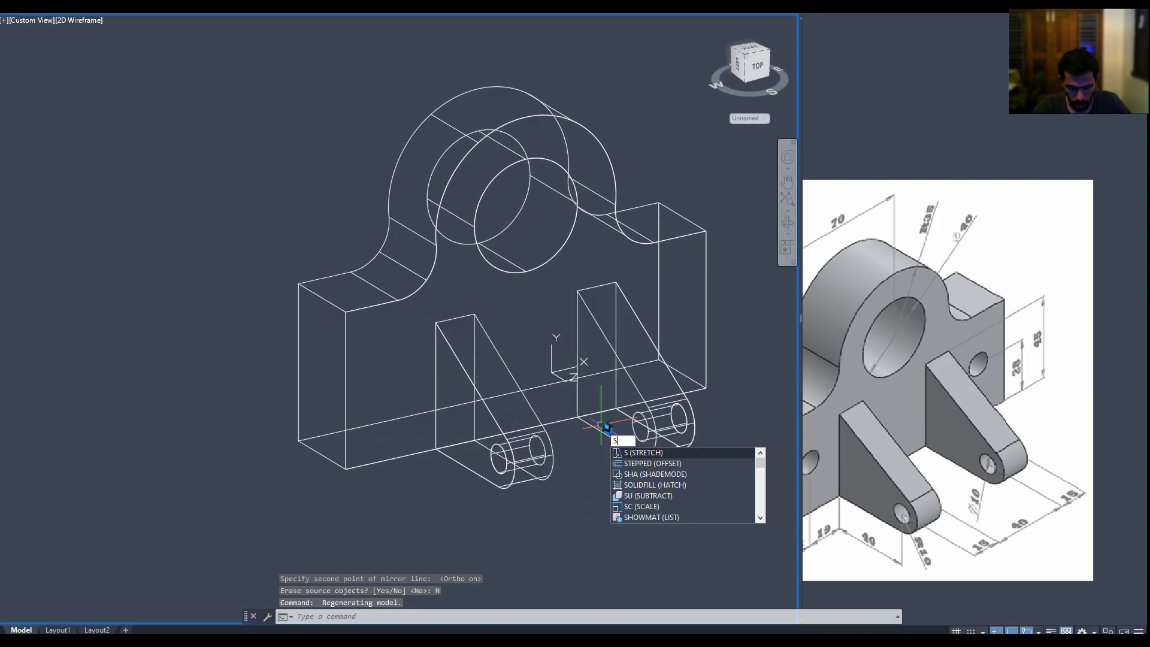
Shade the model, clear a stray selection, and activate the reference picture's viewport.
key("Return")
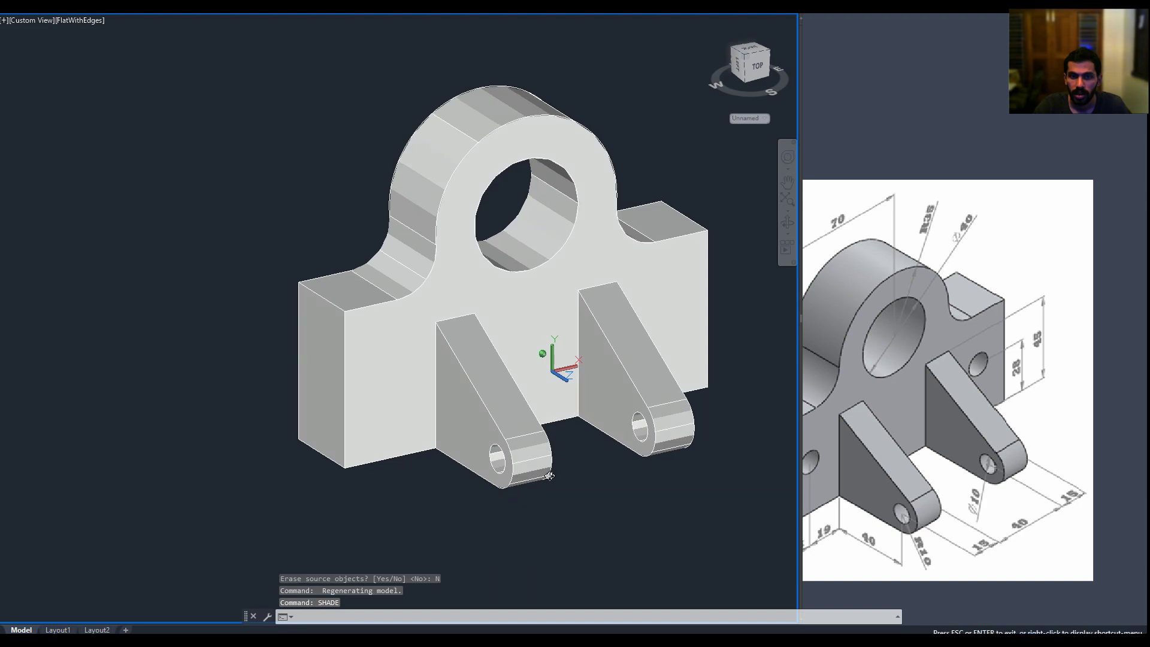
mouse_move(583, 446)
middle_mouse_down("shift")
mouse_move(547, 465)
mouse_move(557, 444)
mouse_move(533, 473)
mouse_move(556, 476)
middle_mouse_up("shift")
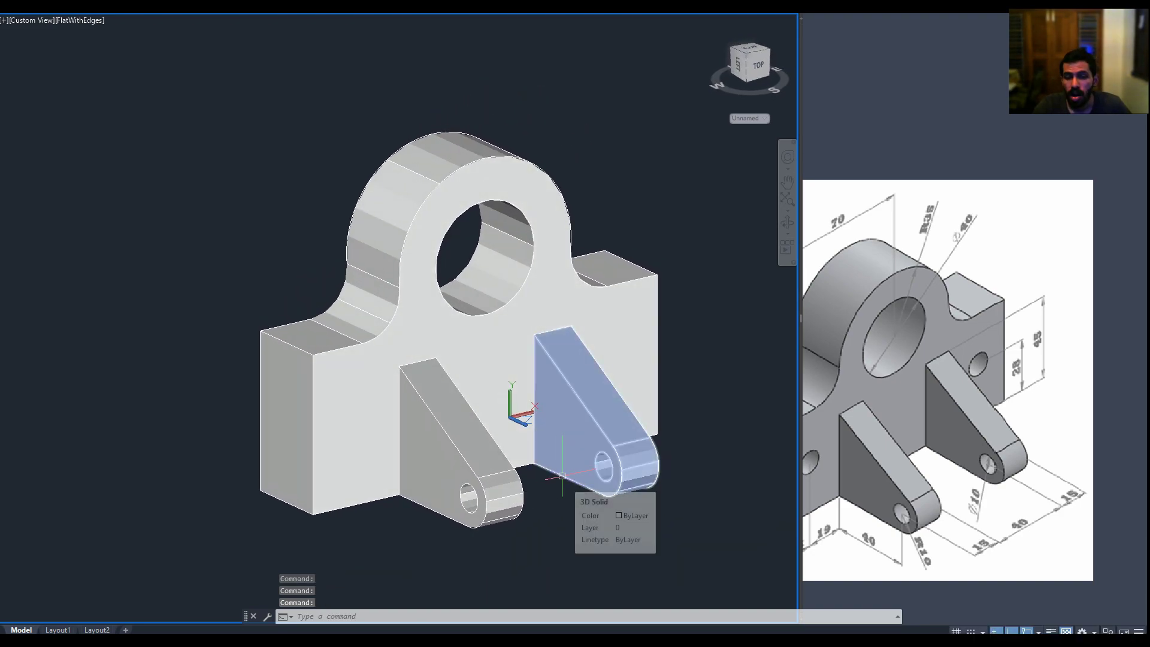
scroll(574, 459, "down", 3)
scroll(574, 458, "down", 1)
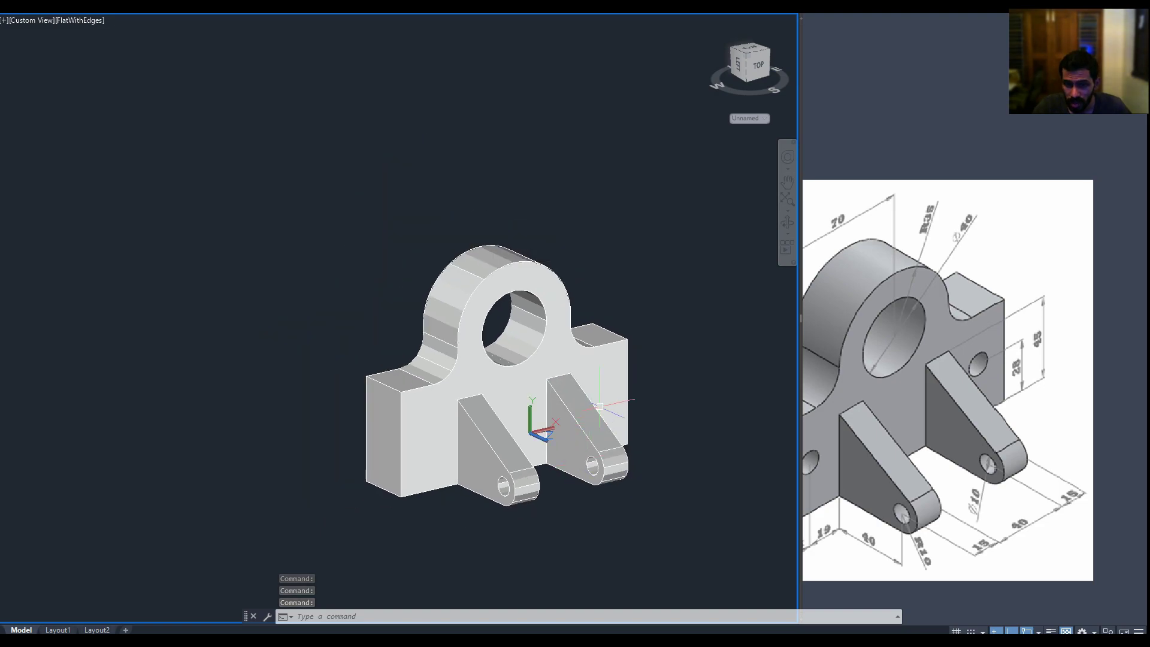
key("Escape")
left_click(675, 267)
key("Escape")
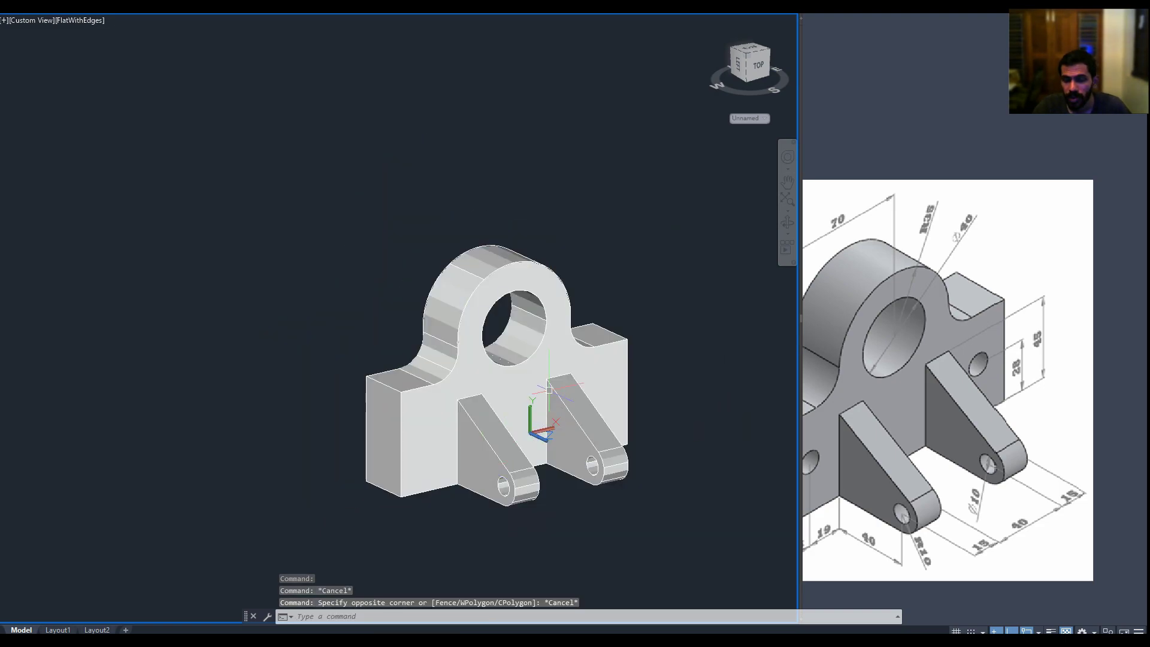
scroll(523, 433, "up", 1)
left_click(937, 162)
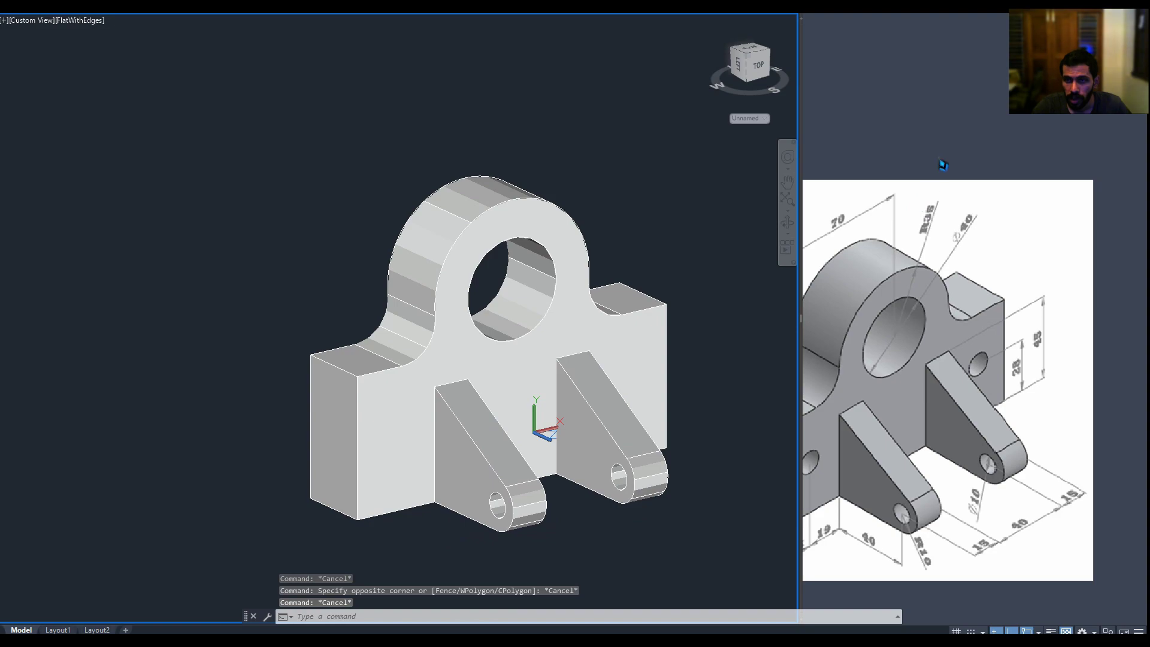
Delete the reference picture and reset the UCS to World.
key("Delete")
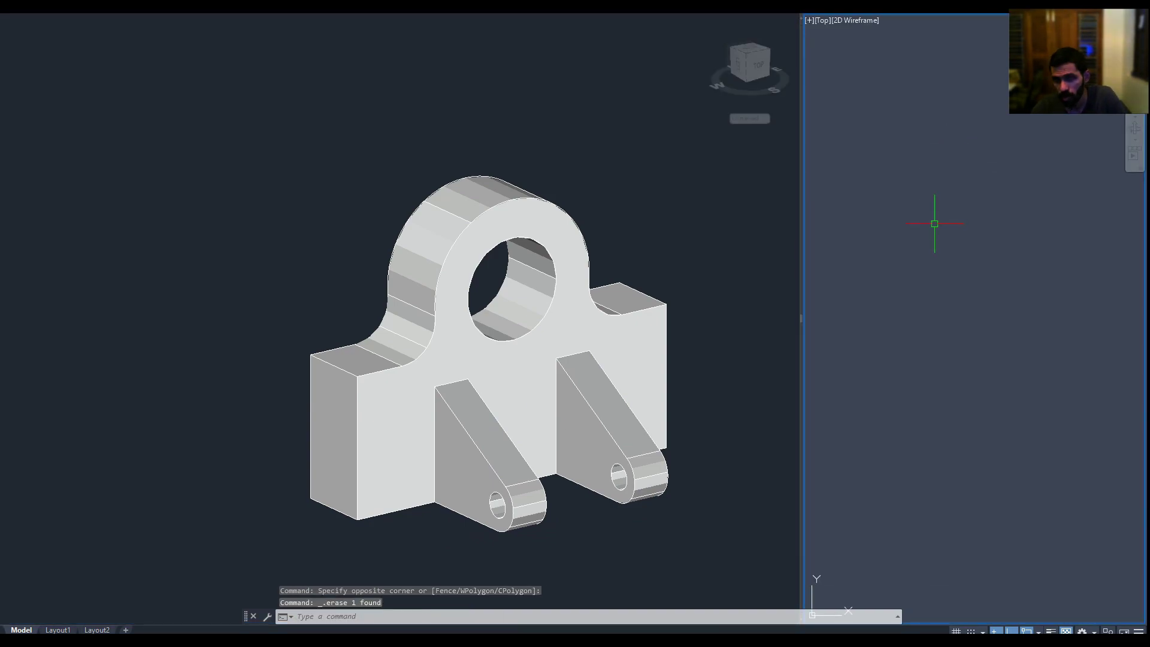
key("Escape")
key("Escape")
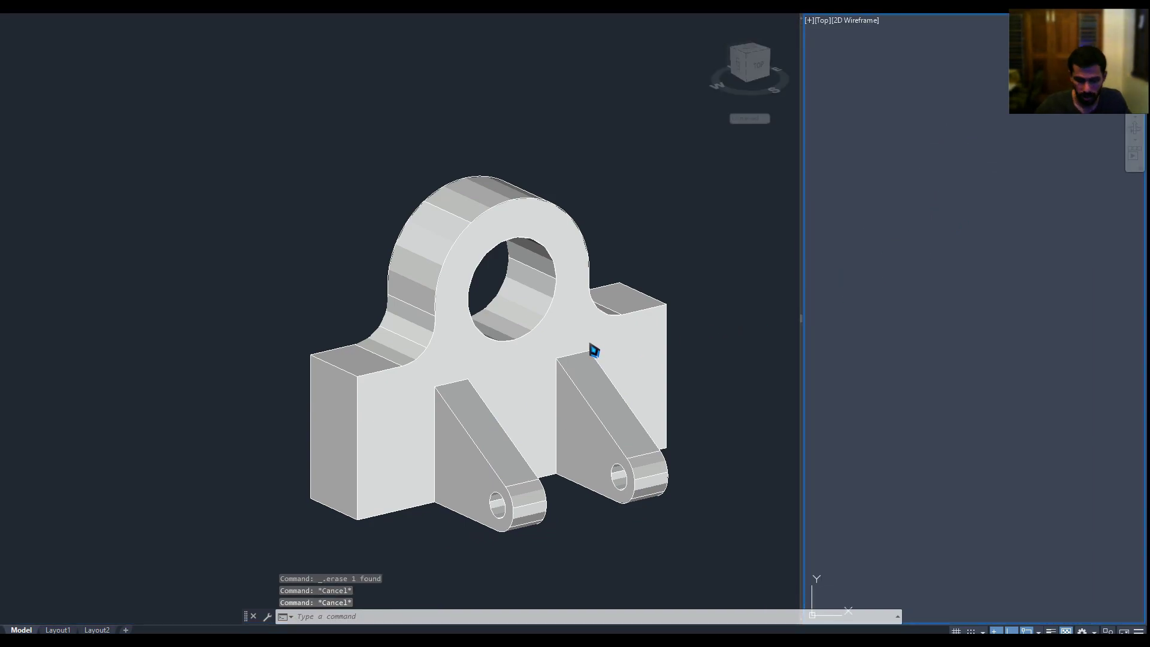
type("ucs")
key("Return")
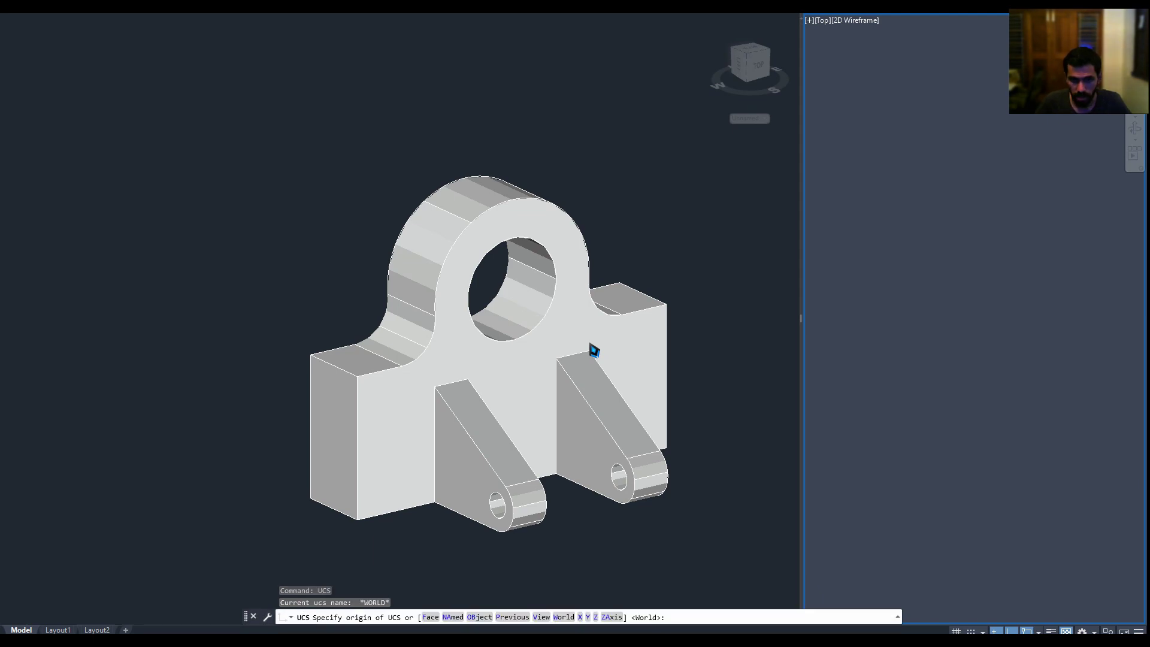
type("w")
key("Return")
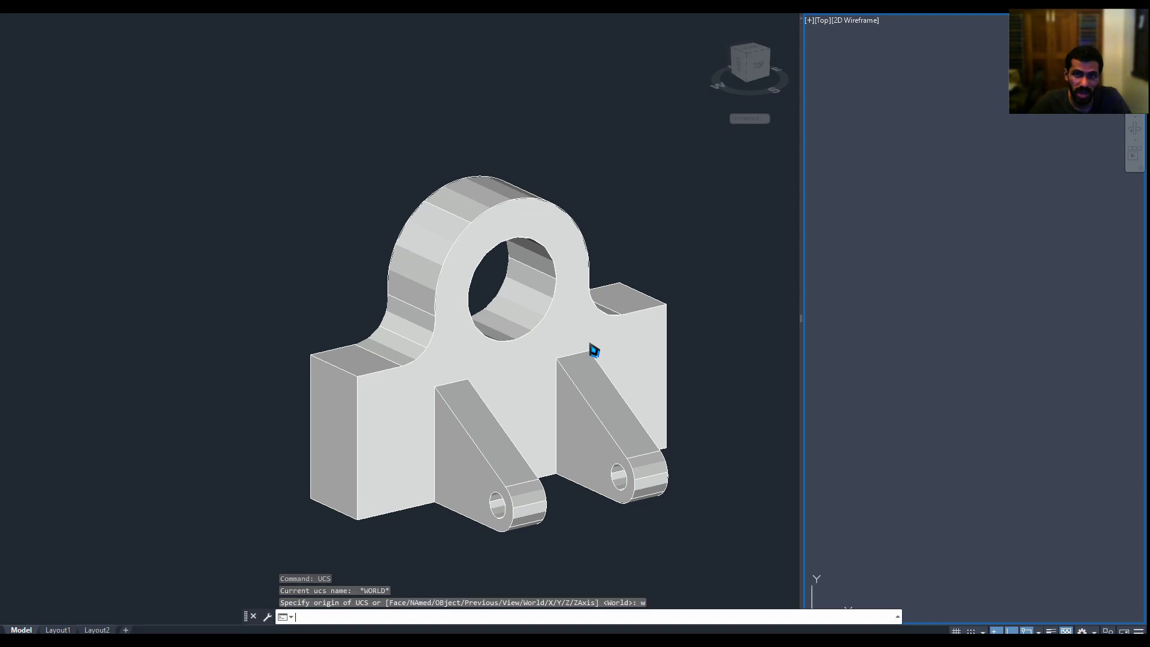
Switch to Clean Screen and orbit the shaded bracket.
key("Escape")
key("Escape")
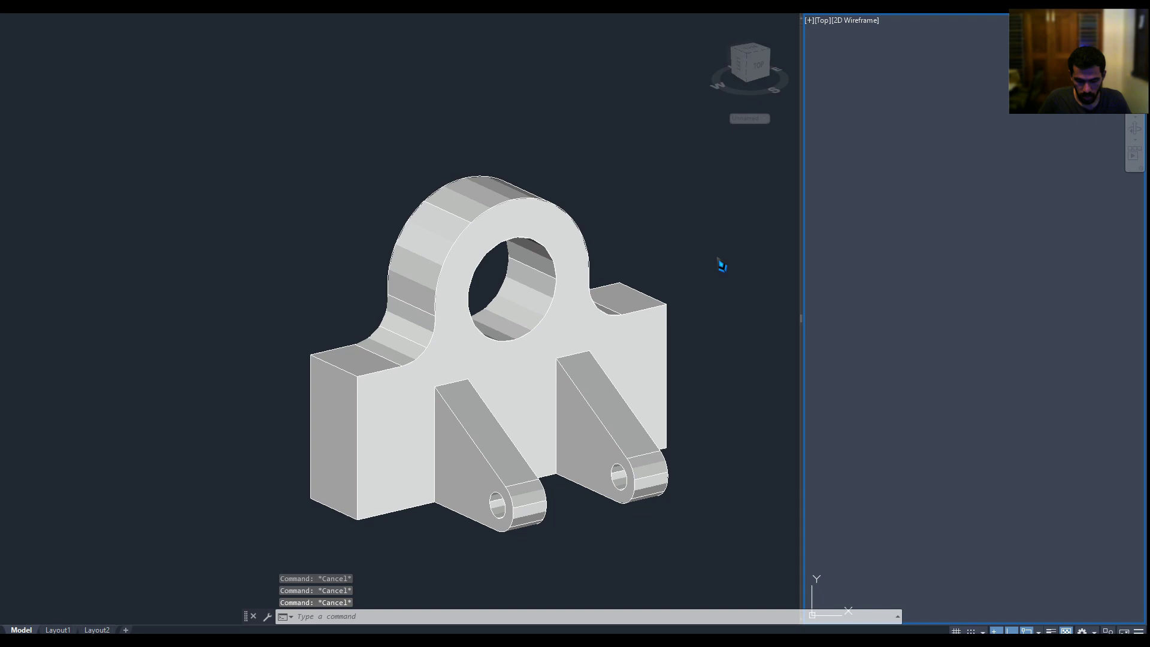
type("ucs")
key("Return")
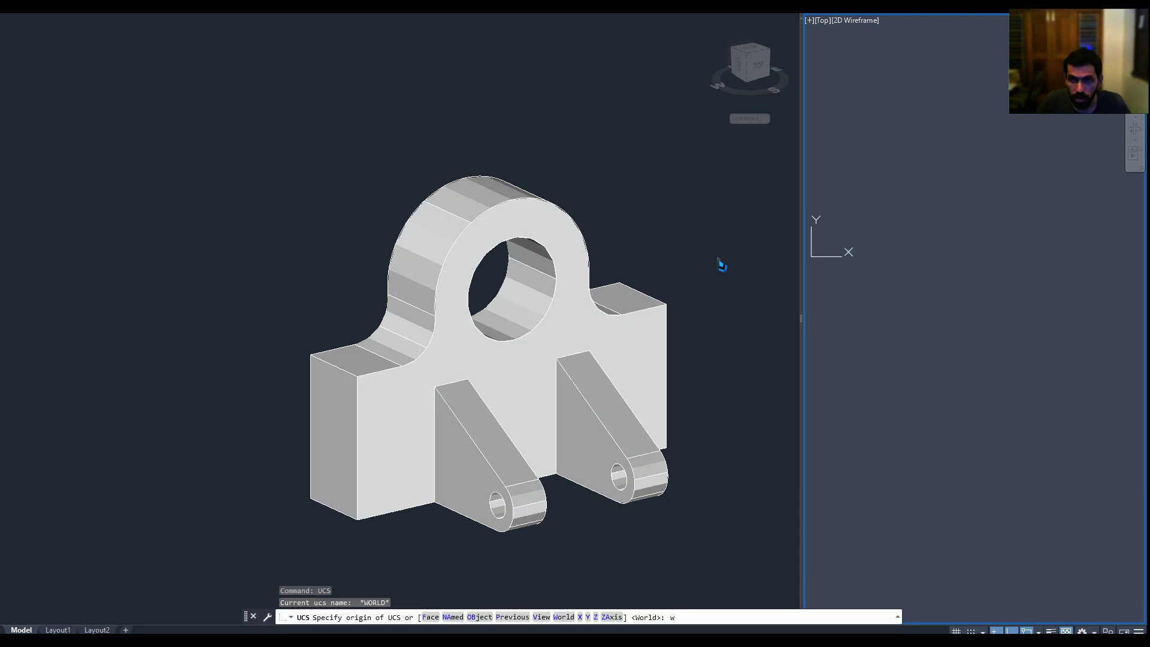
key("Return")
mouse_move(742, 339)
middle_mouse_down("shift")
mouse_move(754, 355)
mouse_move(782, 337)
middle_mouse_up("shift")
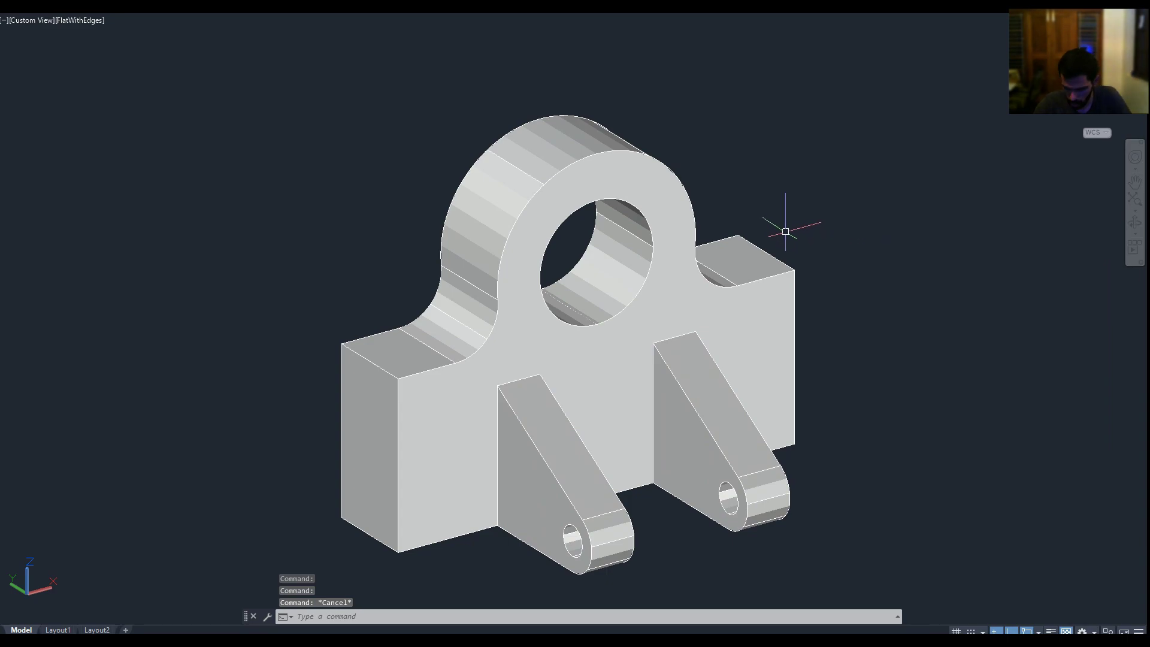
Restore the ribbon, open Layout1, and erase its default viewport.
key("ctrl+0")
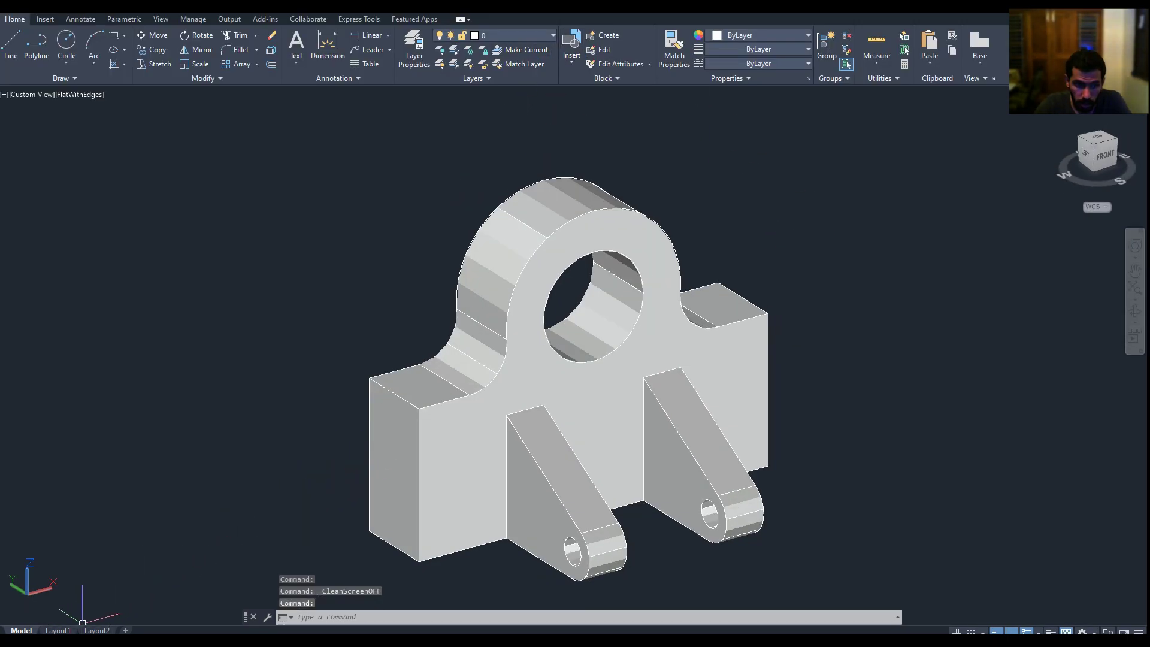
left_click(58, 630)
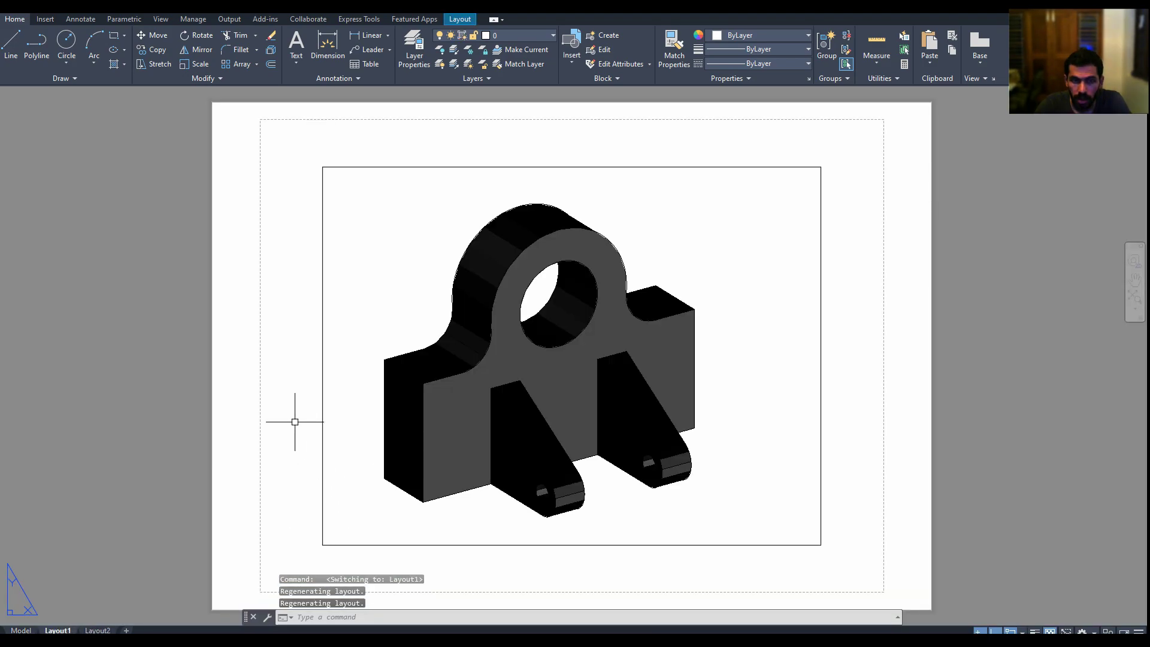
left_click(344, 339)
left_click(309, 361)
key("Delete")
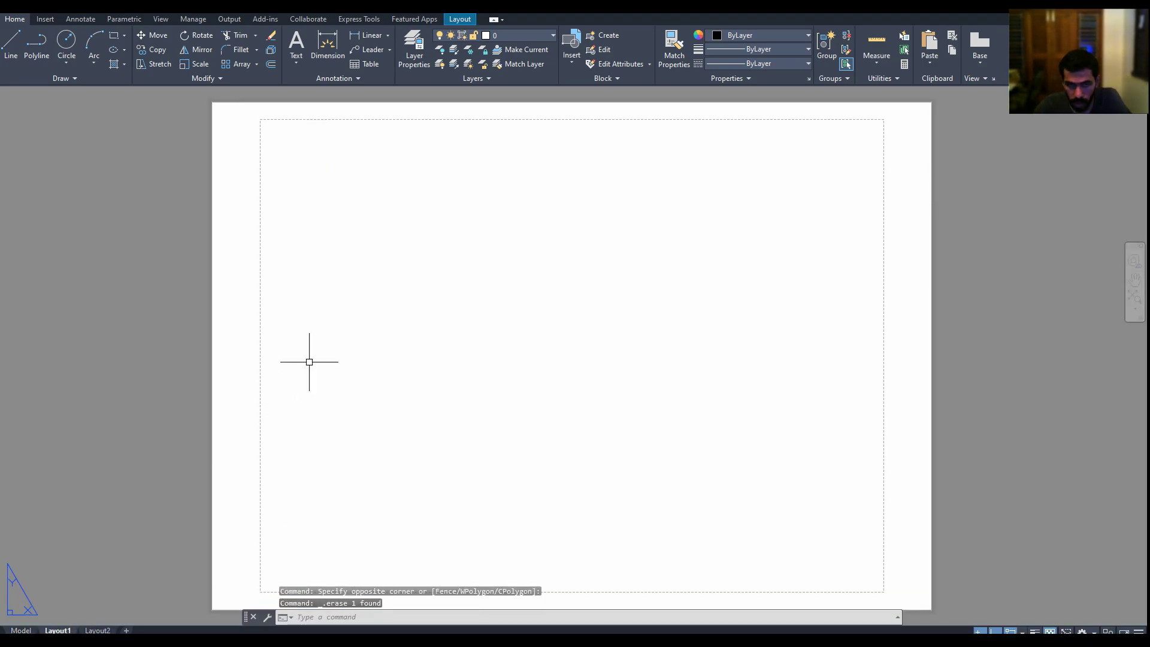
scroll(328, 350, "down", 1)
type("p")
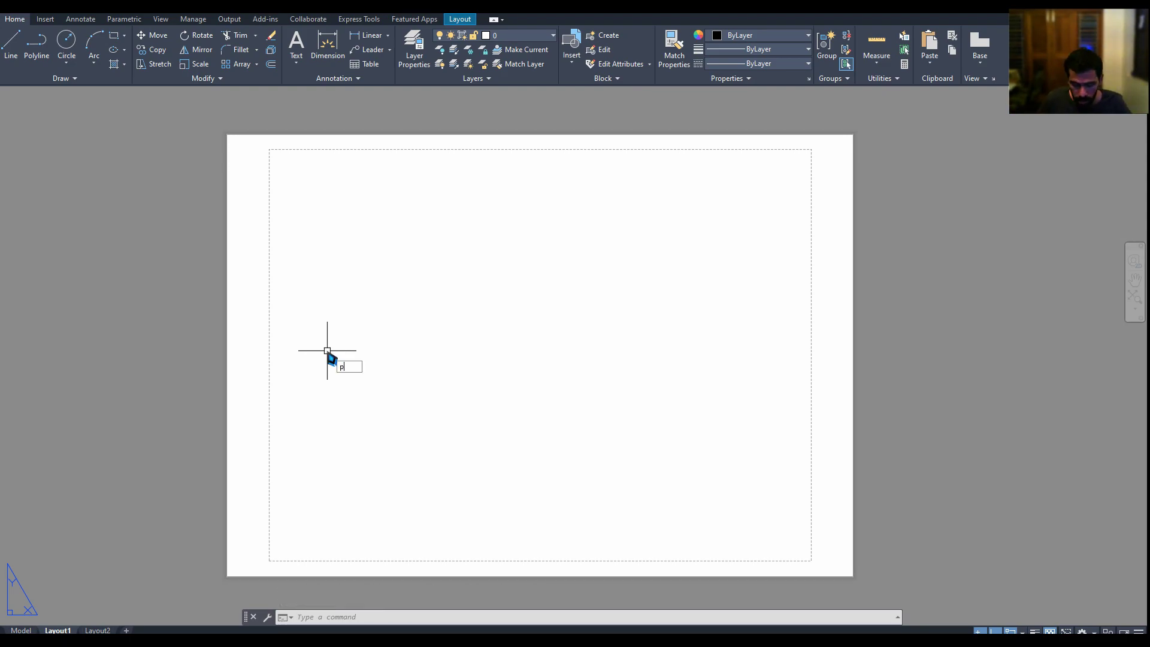
type("agesetup")
Set Layout1's page setup to ISO A2 landscape (594 × 420) with AutoCAD PDF (General Documentation).
key("Return")
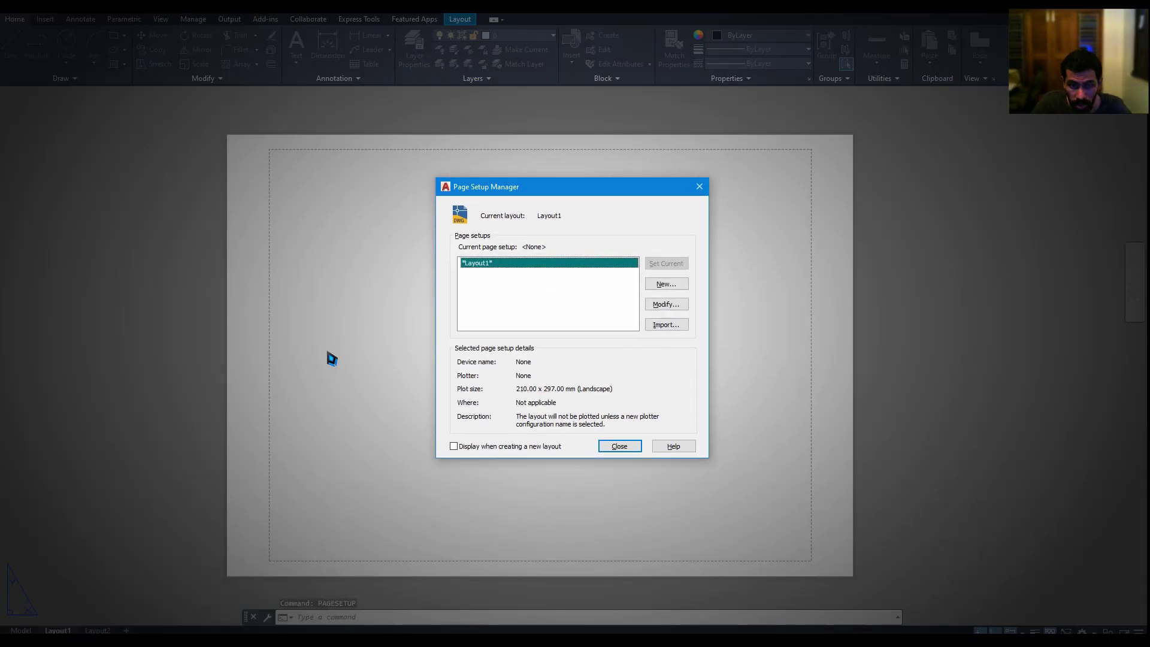
left_click(653, 308)
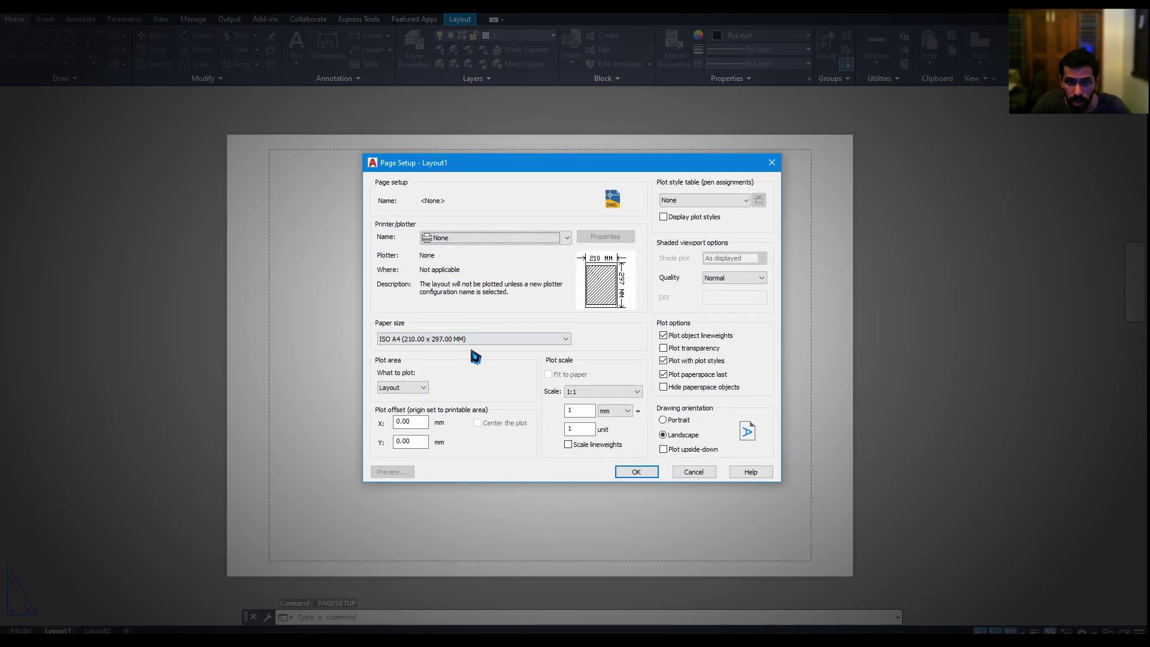
left_click(480, 341)
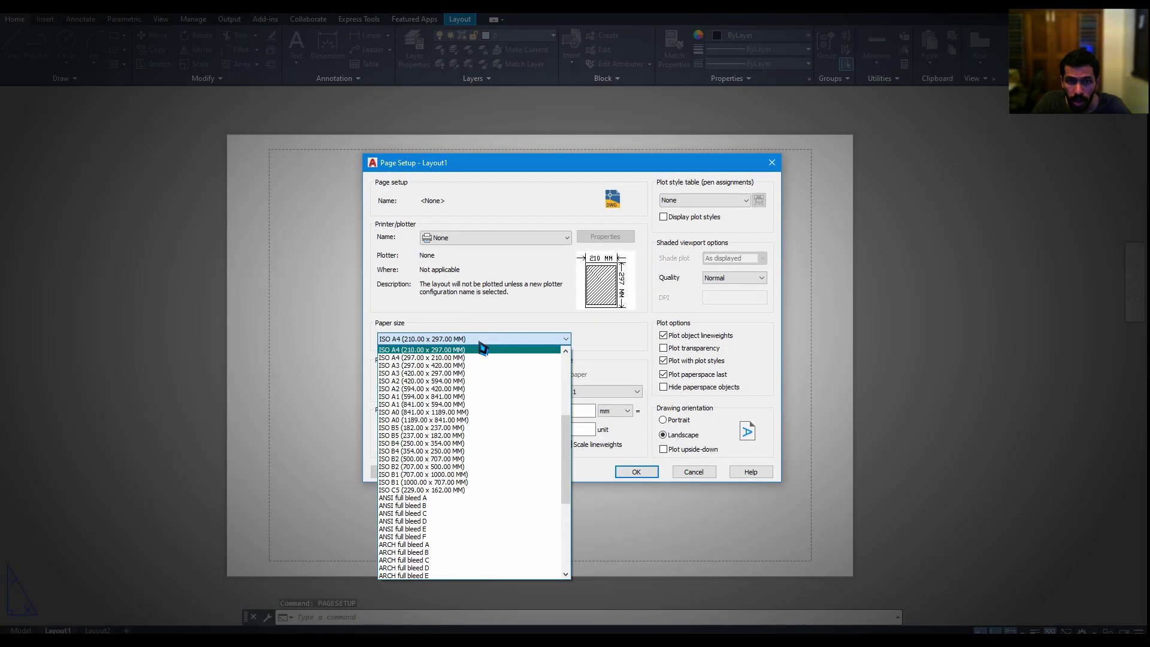
left_click(480, 381)
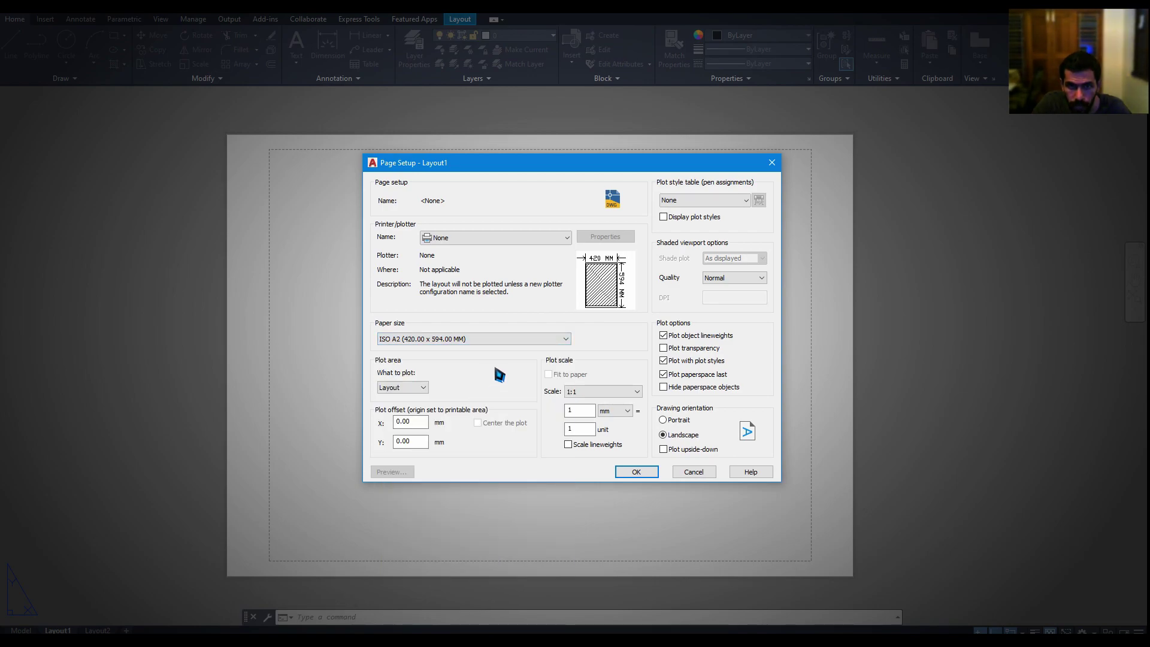
left_click(485, 339)
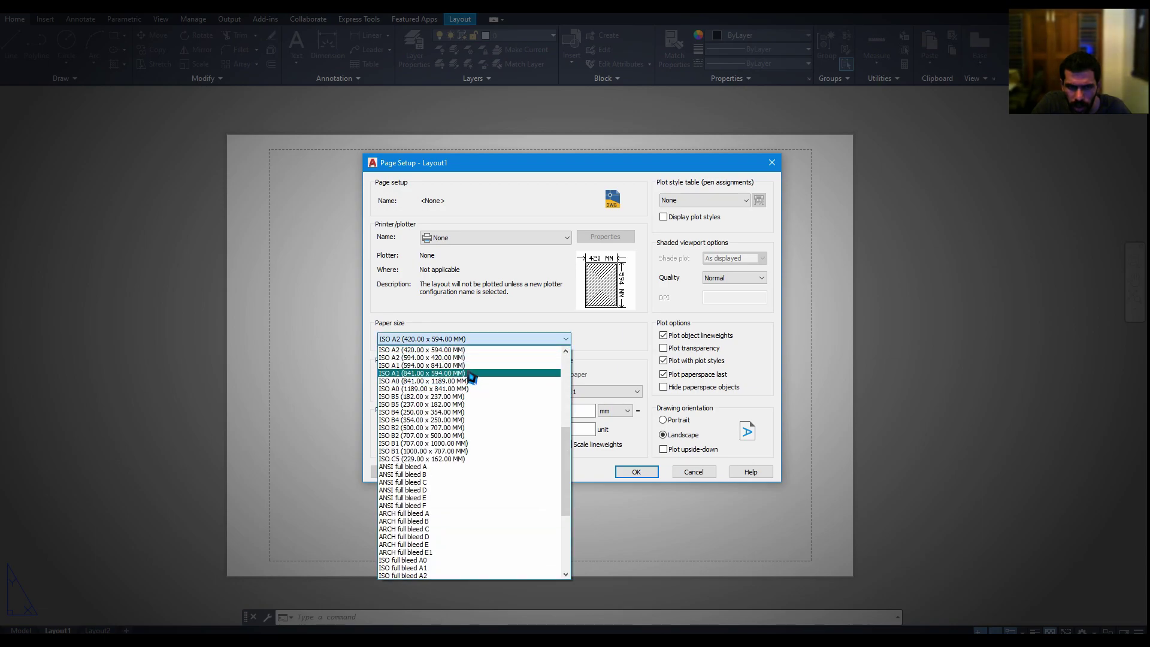
left_click(474, 358)
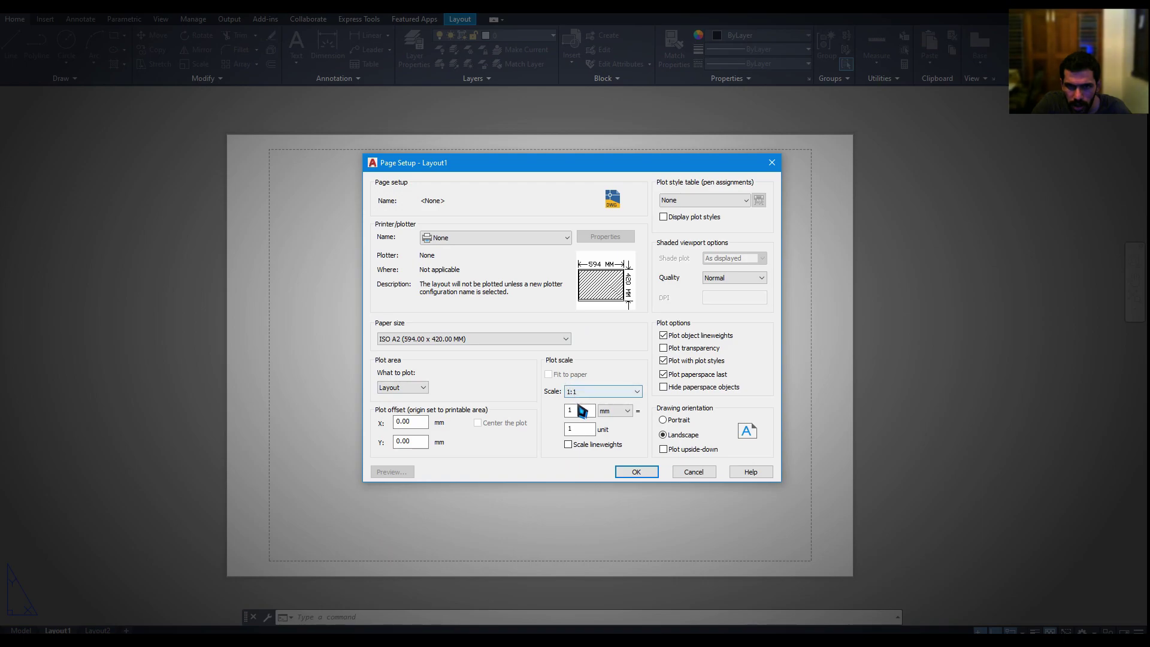
left_click(540, 237)
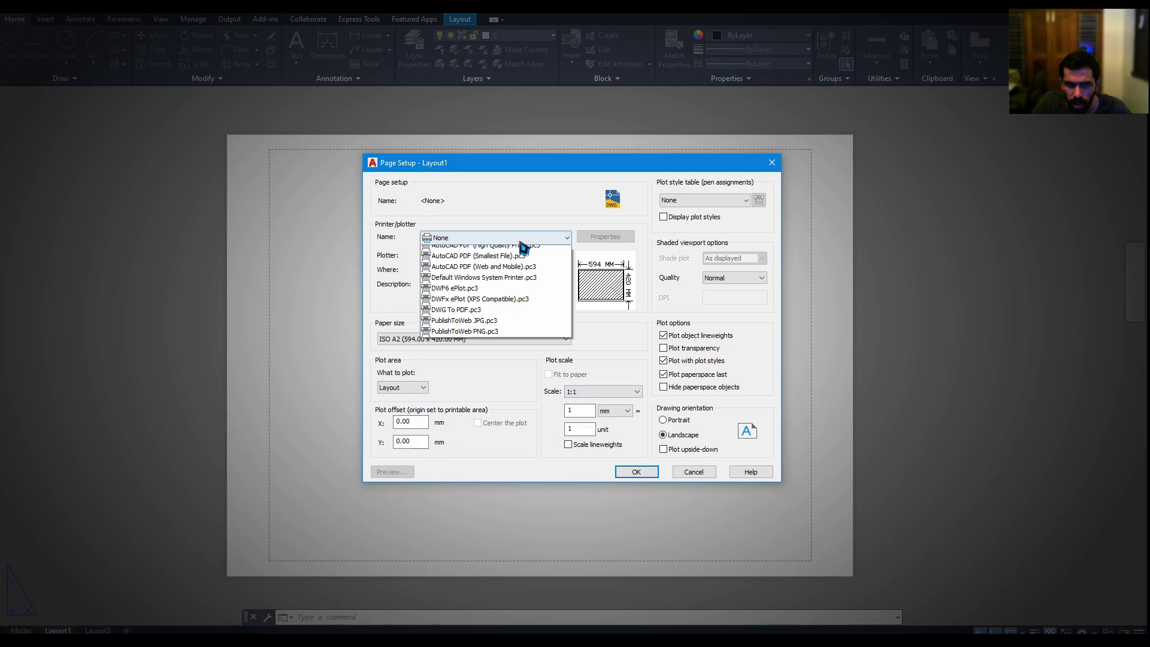
left_click(511, 312)
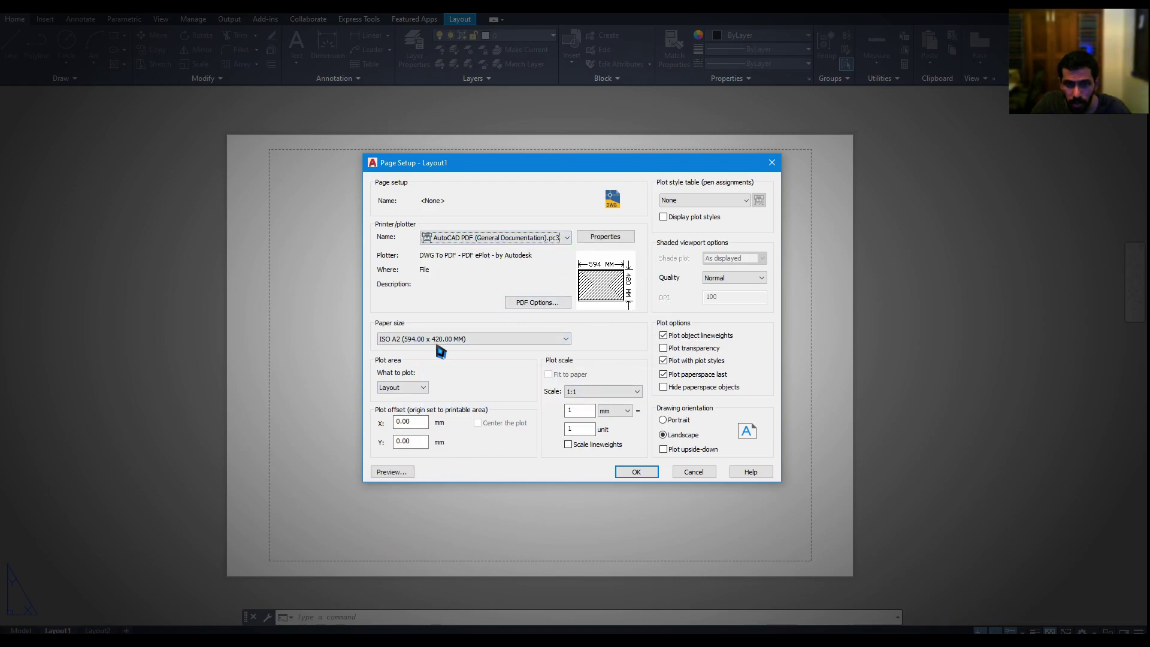
left_click(638, 472)
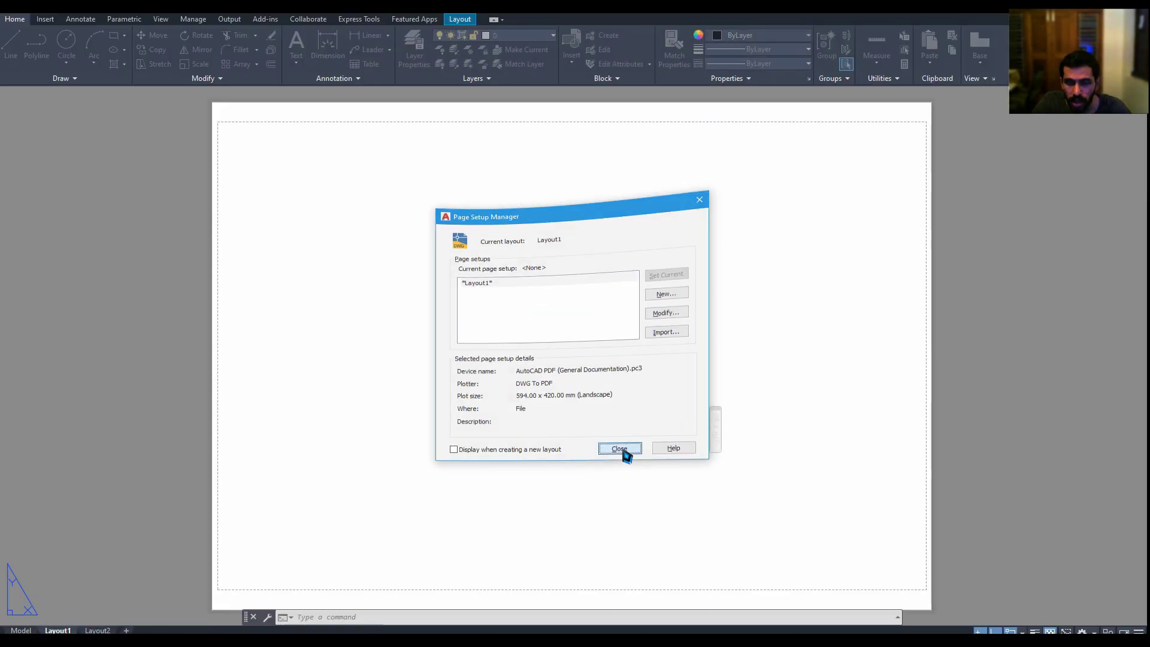
left_click(620, 449)
Start a base drawing view from Model Space on the Layout ribbon.
middle_click_drag(712, 390, 693, 398)
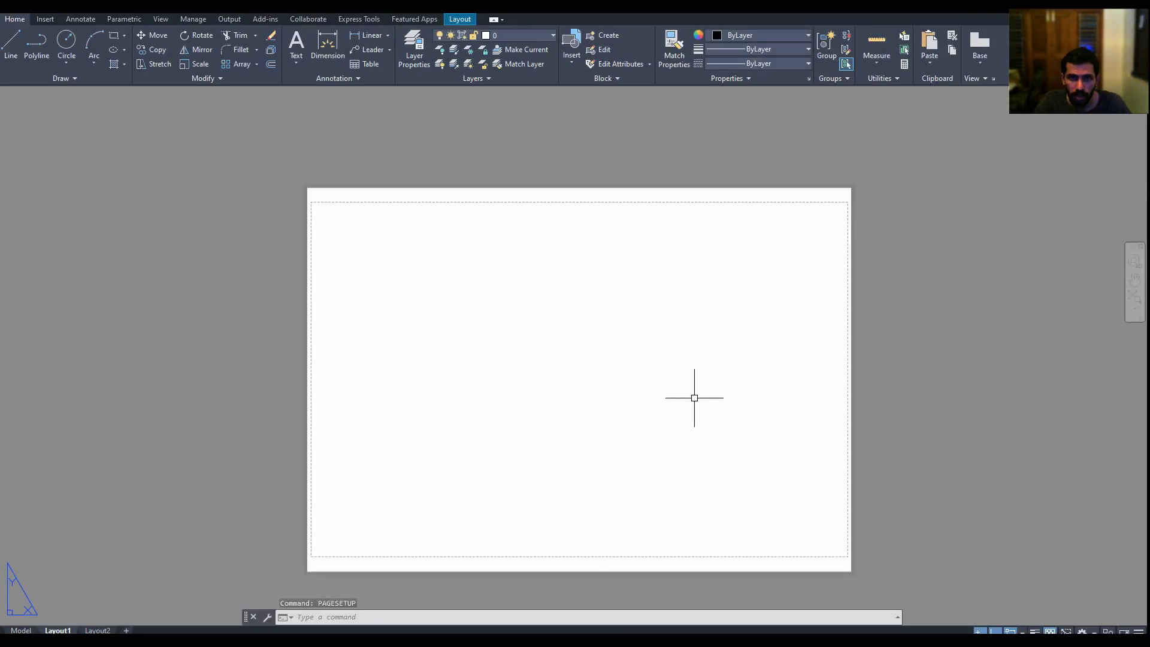
left_click(459, 22)
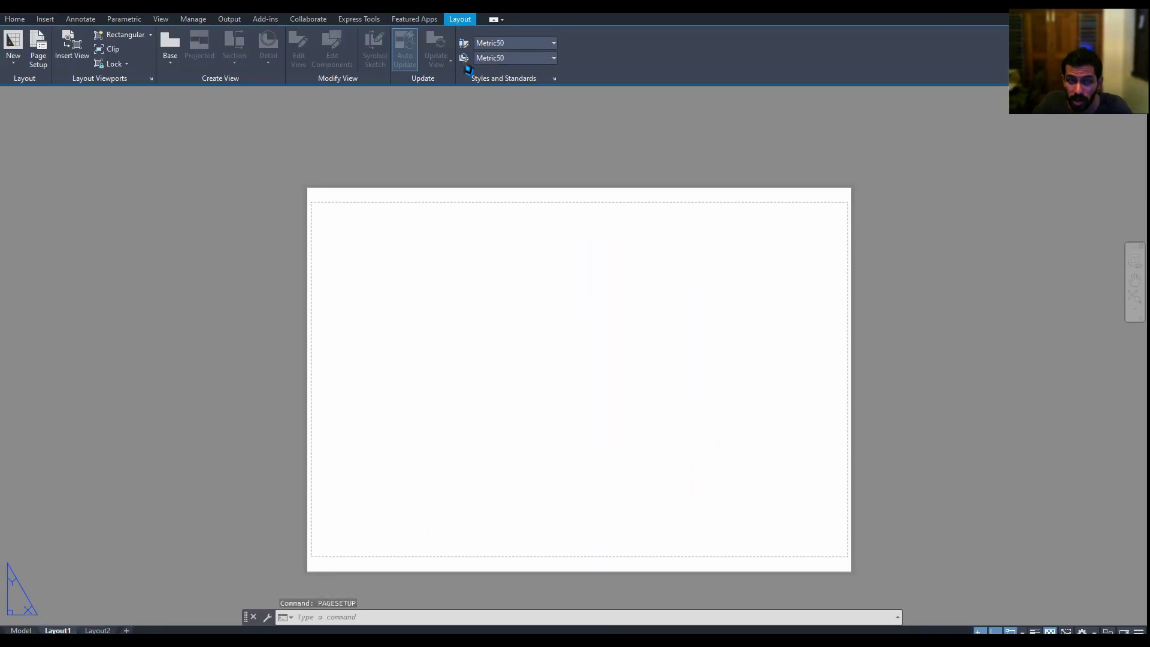
left_click(169, 70)
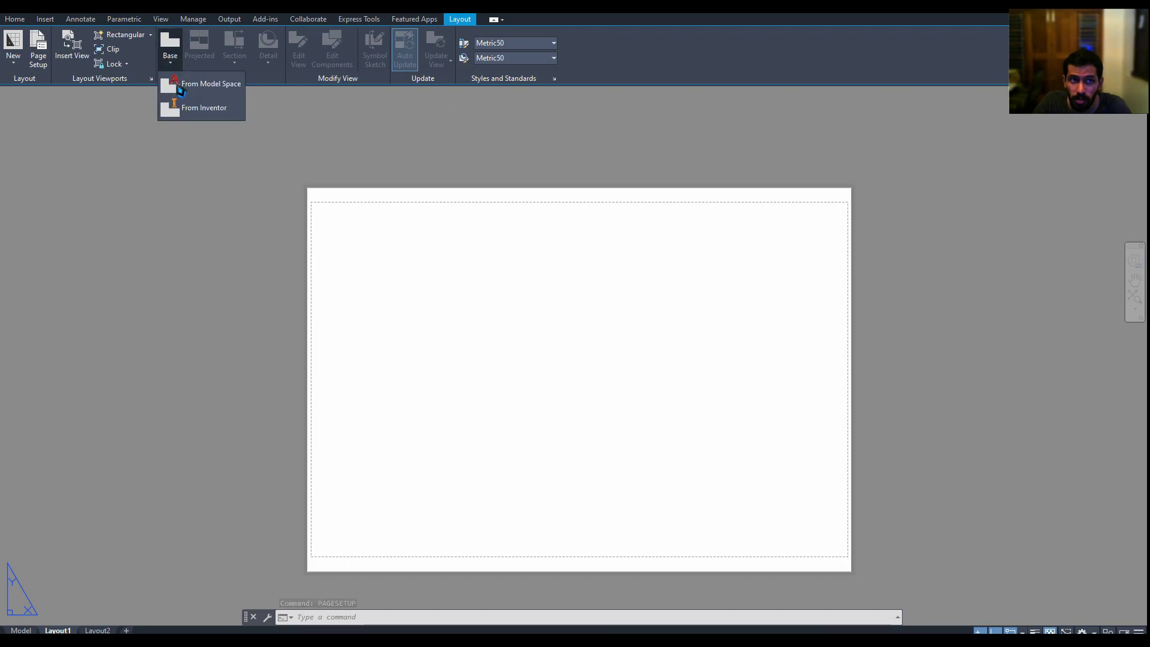
left_click(223, 100)
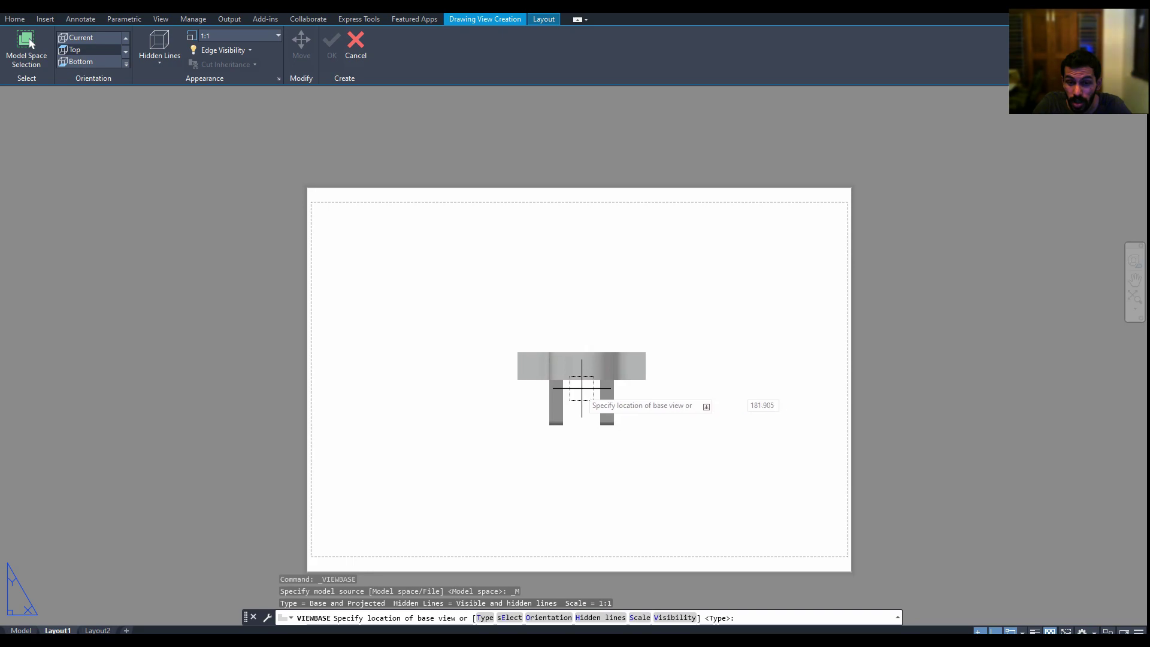
Set the base view scale to 1:1 and hidden lines to visible lines only.
left_click(280, 39)
left_click(225, 75)
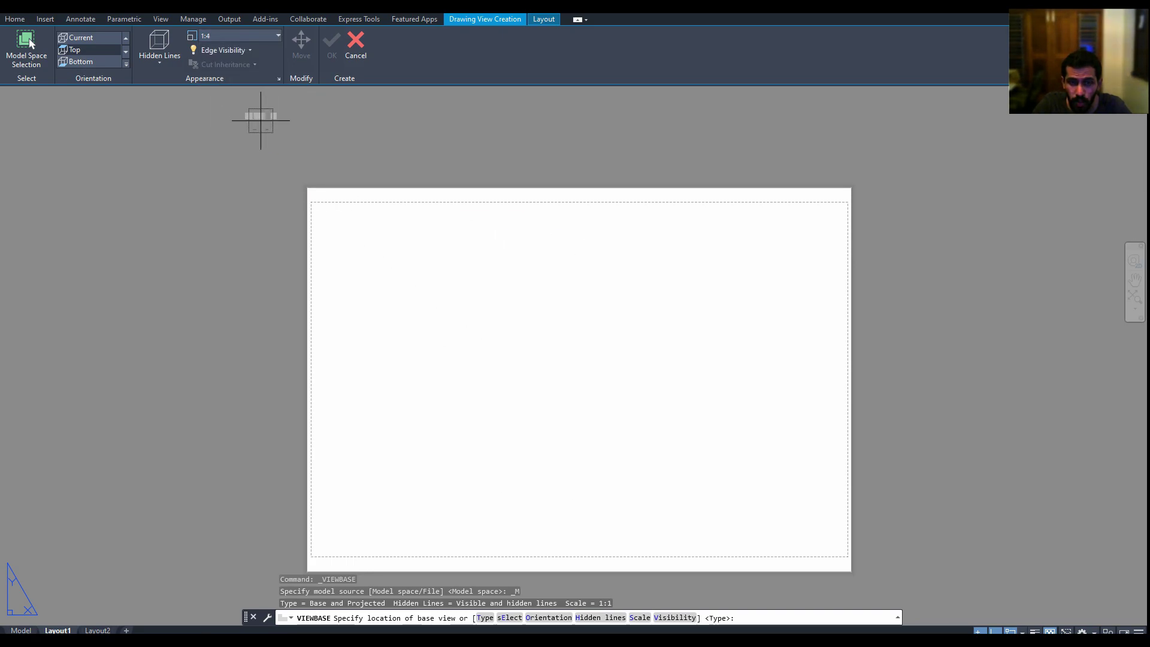
left_click(281, 36)
left_click(235, 62)
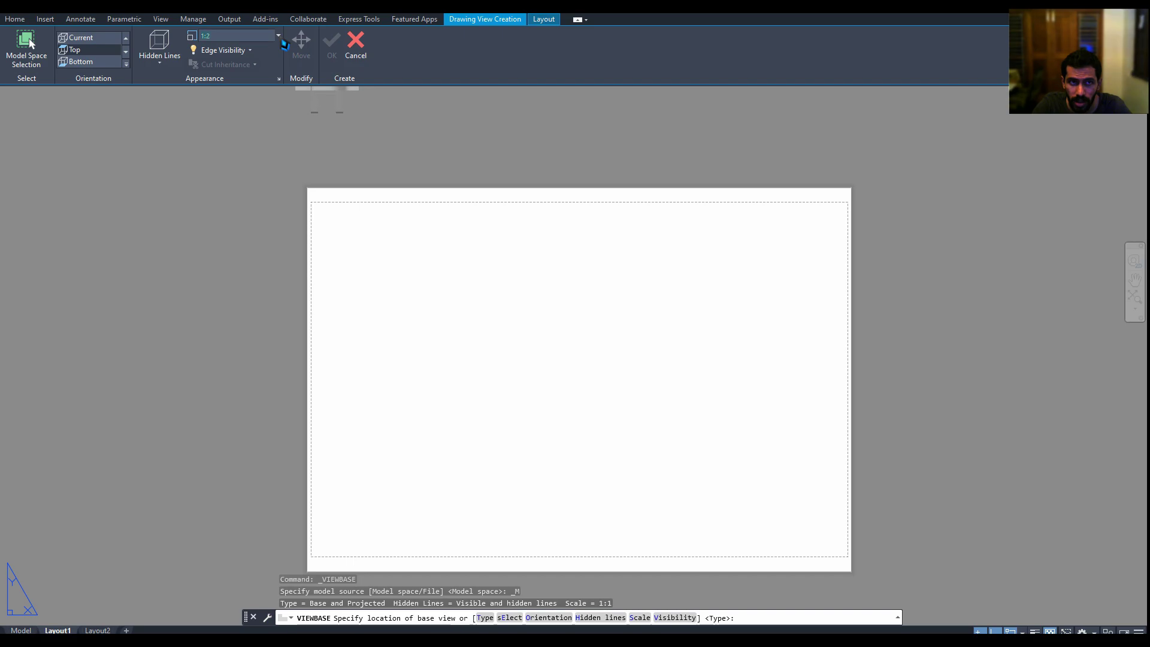
left_click(279, 35)
left_click(225, 48)
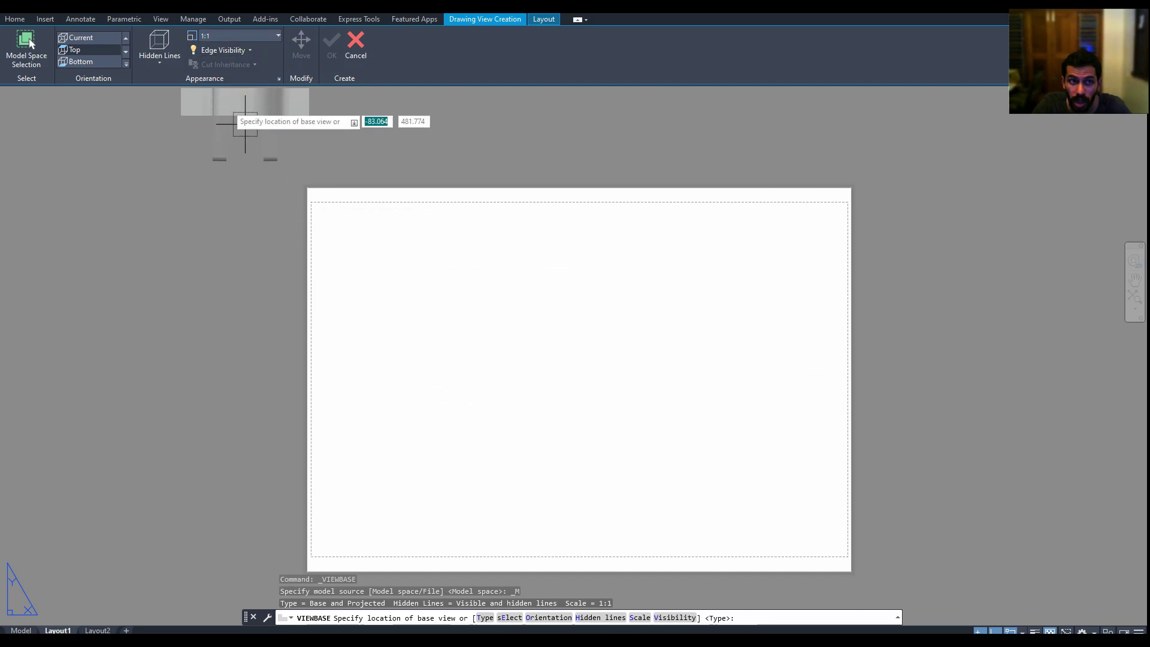
left_click(252, 52)
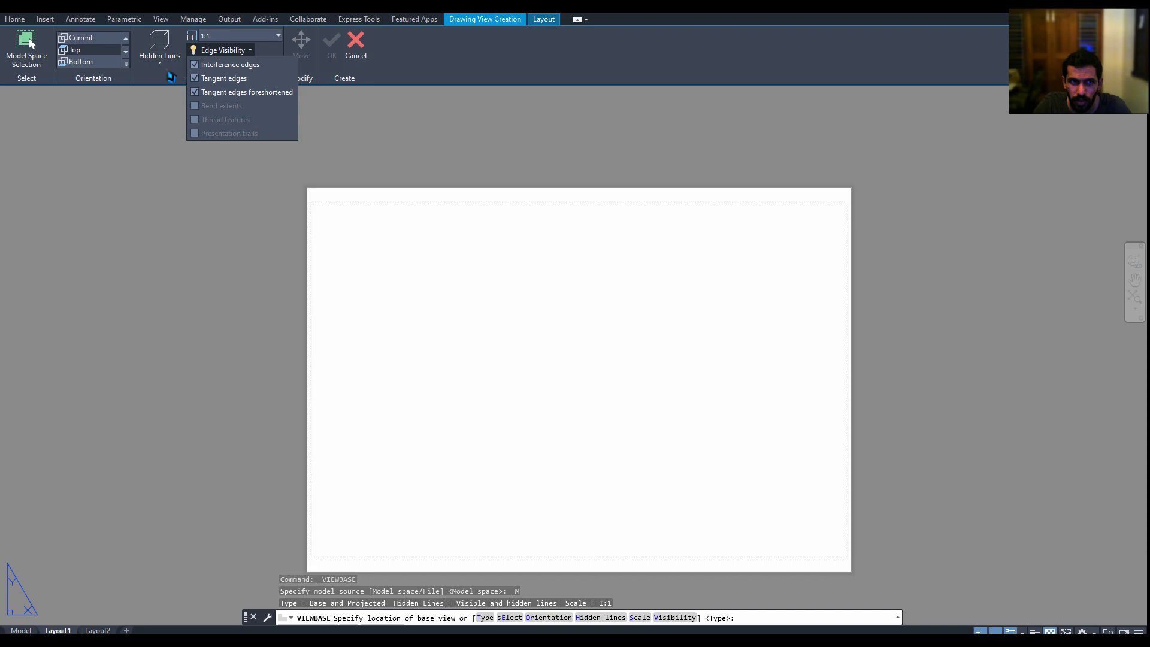
left_click(159, 52)
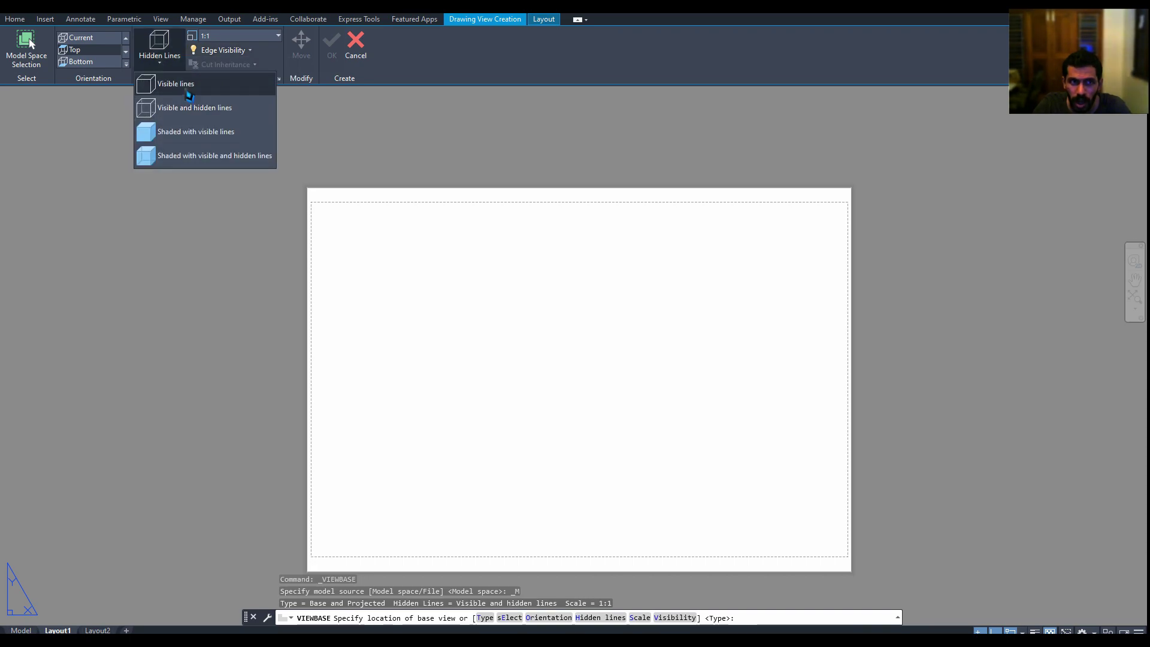
left_click(180, 83)
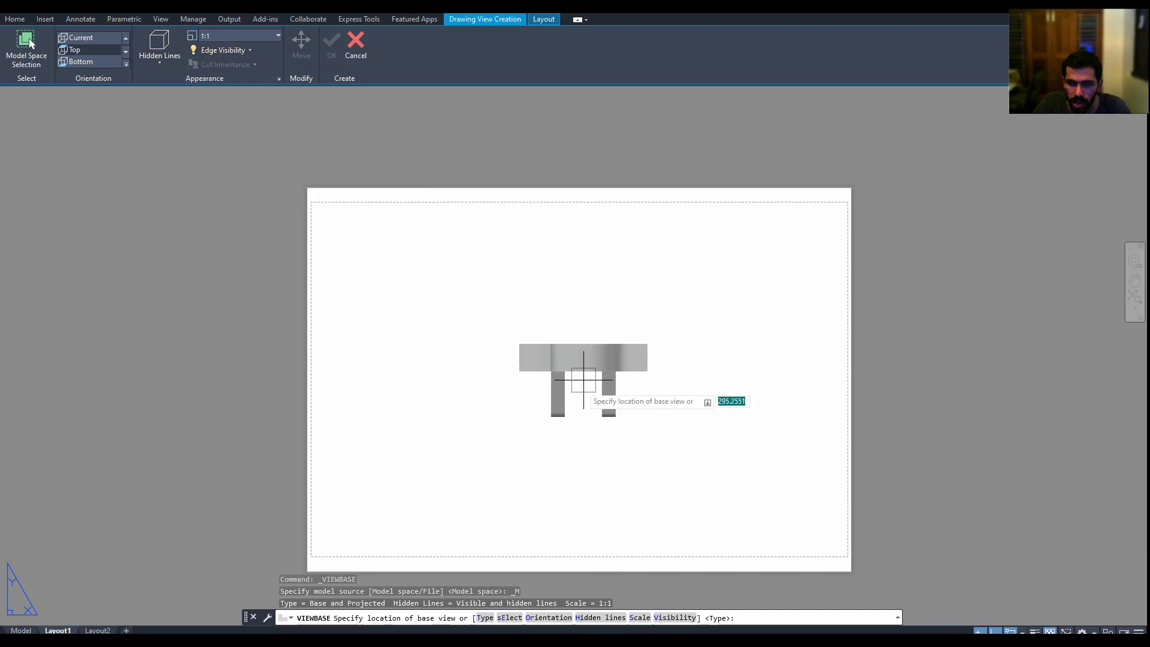
Place the bracket base view mid-sheet, with projected views above, left, below and an isometric top-left.
left_click(576, 395)
key("Return")
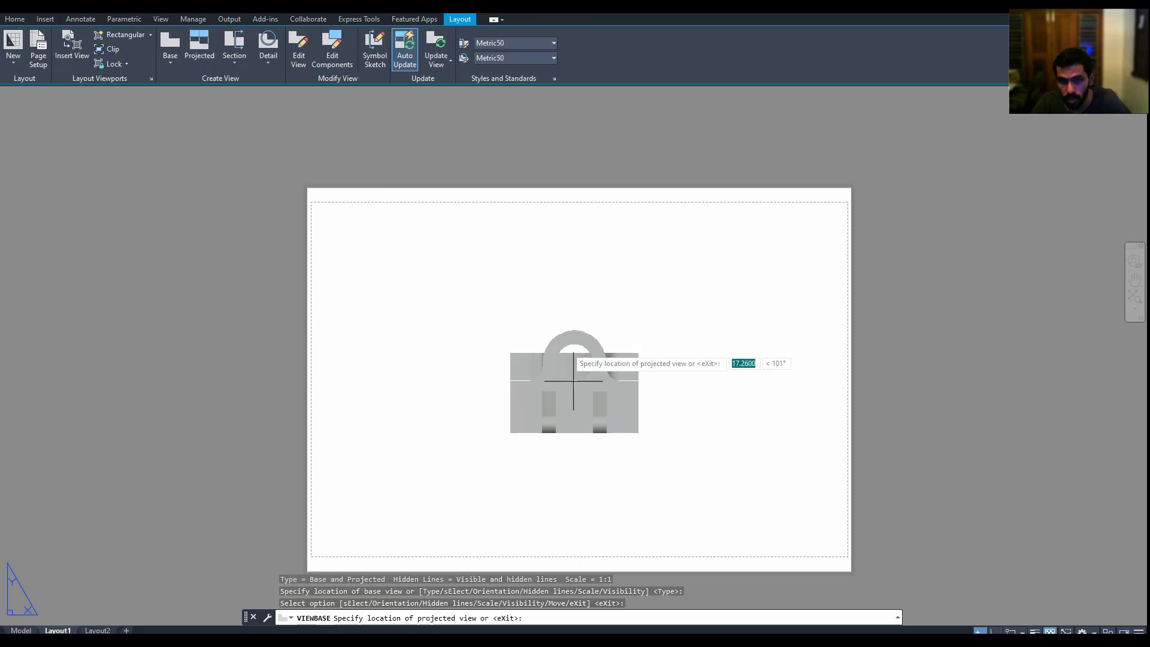
left_click(575, 265)
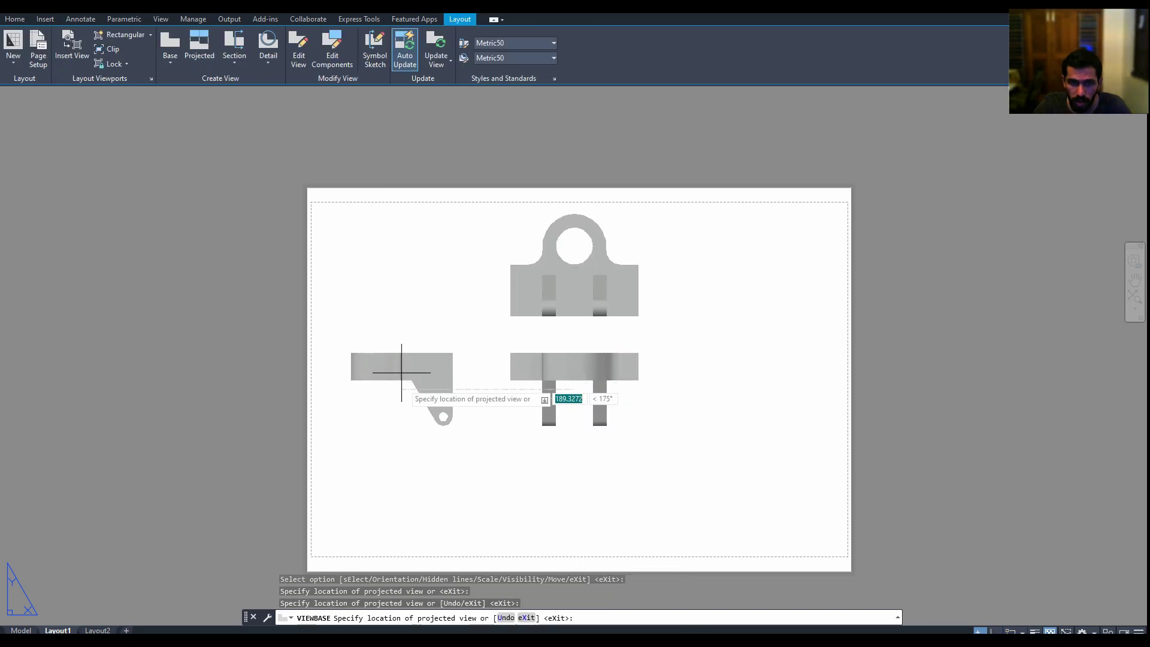
left_click(402, 369)
left_click(578, 496)
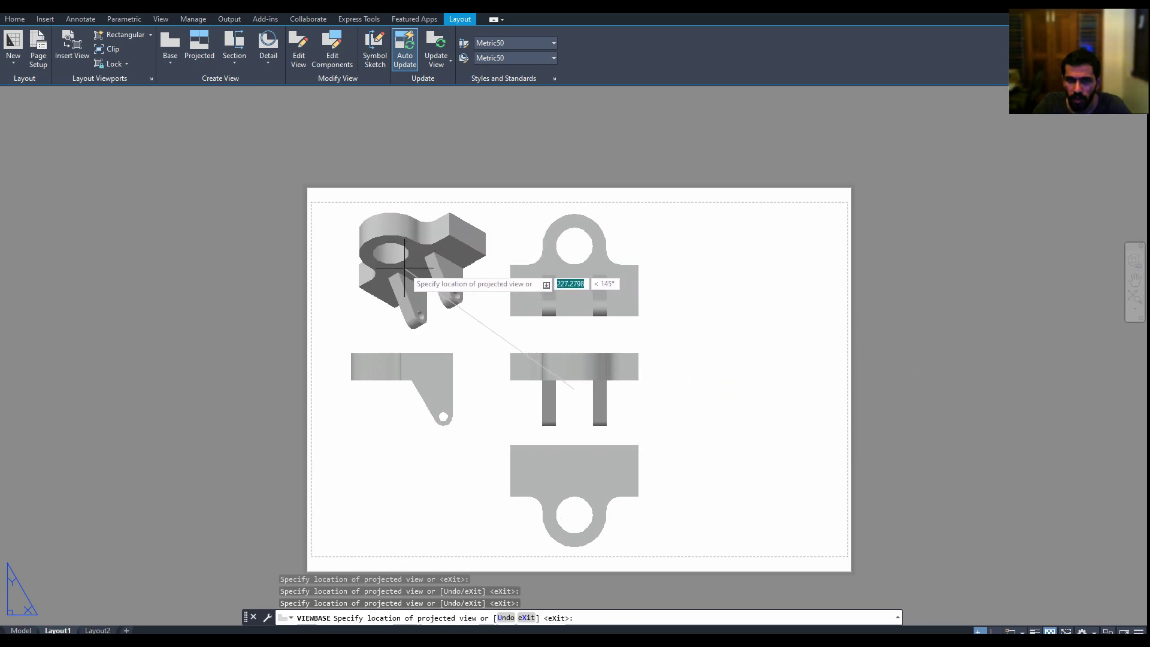
left_click(411, 267)
key("Return")
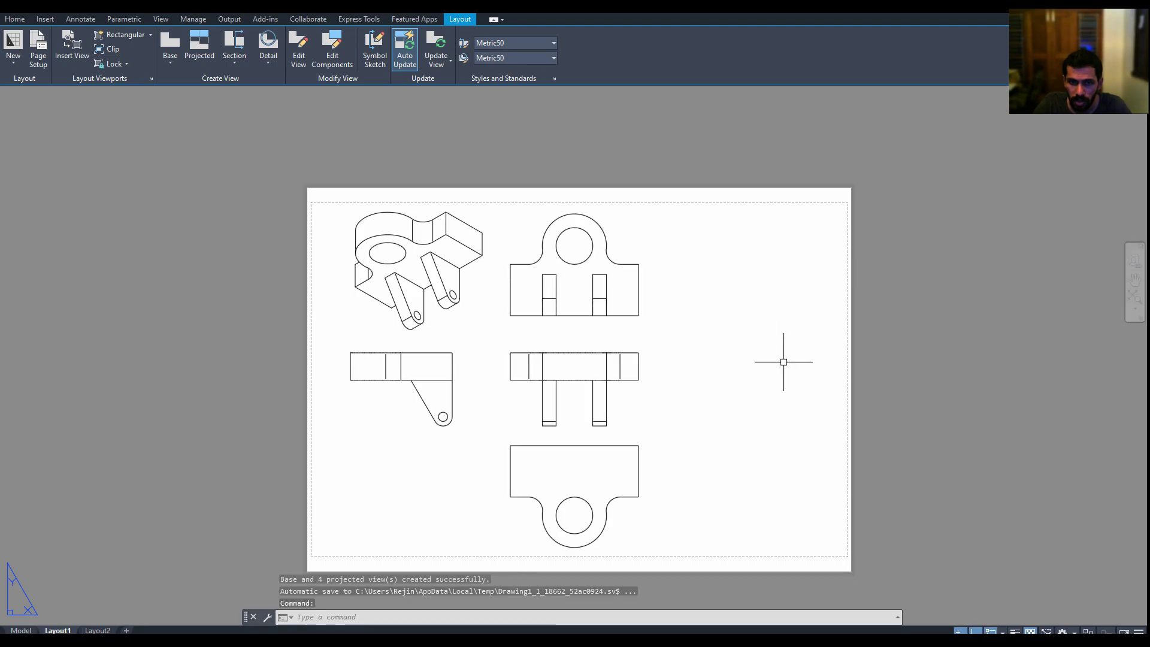
scroll(389, 288, "up", 3)
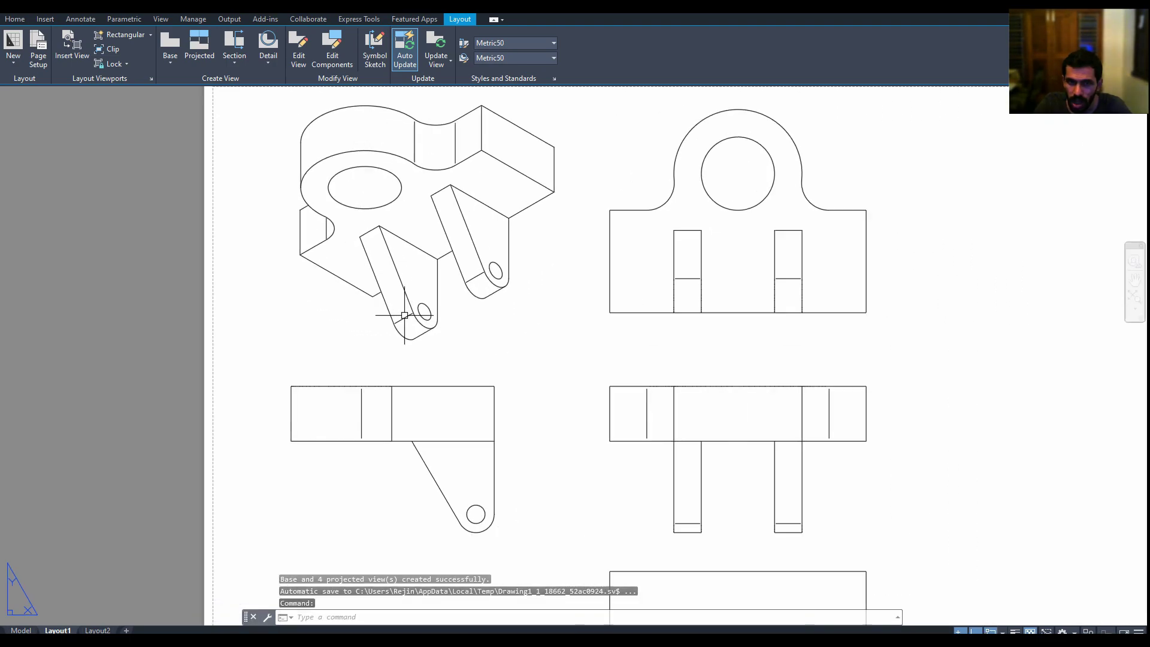
scroll(603, 391, "down", 2)
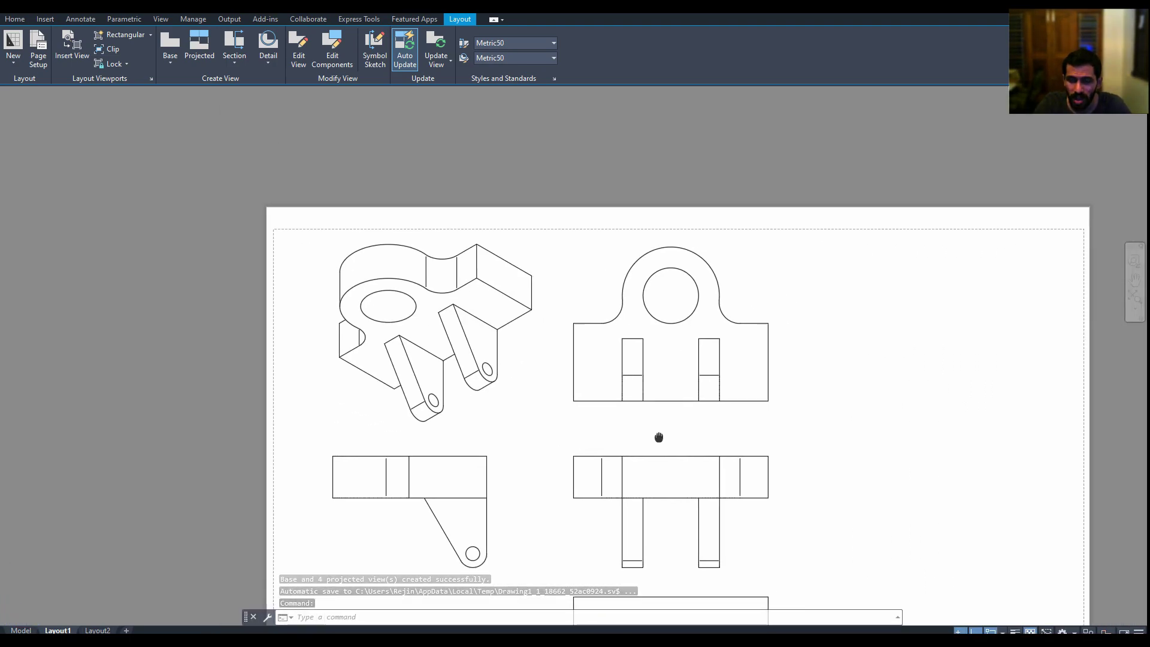
scroll(659, 436, "up", 1)
scroll(673, 313, "up", 1)
Dimension the front-view hole with an R20 radius, then bring up the Dimension Style Manager.
middle_click_drag(673, 314, 663, 337)
type("dimrad")
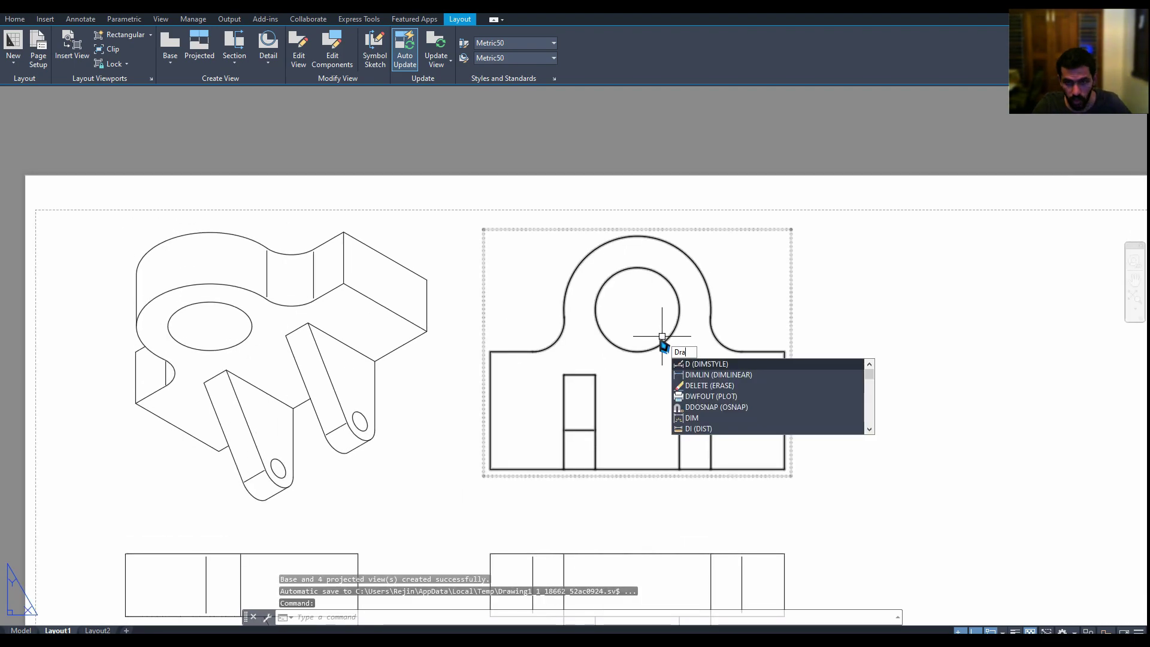
key("Return")
left_click(660, 346)
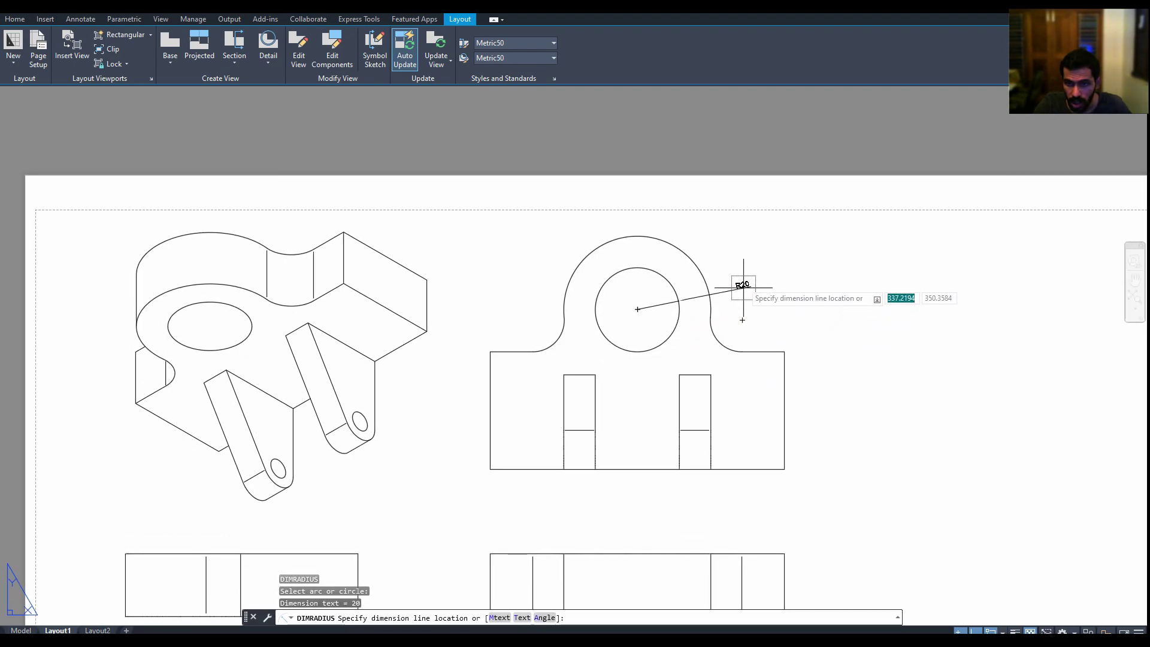
left_click(725, 267)
key("Escape")
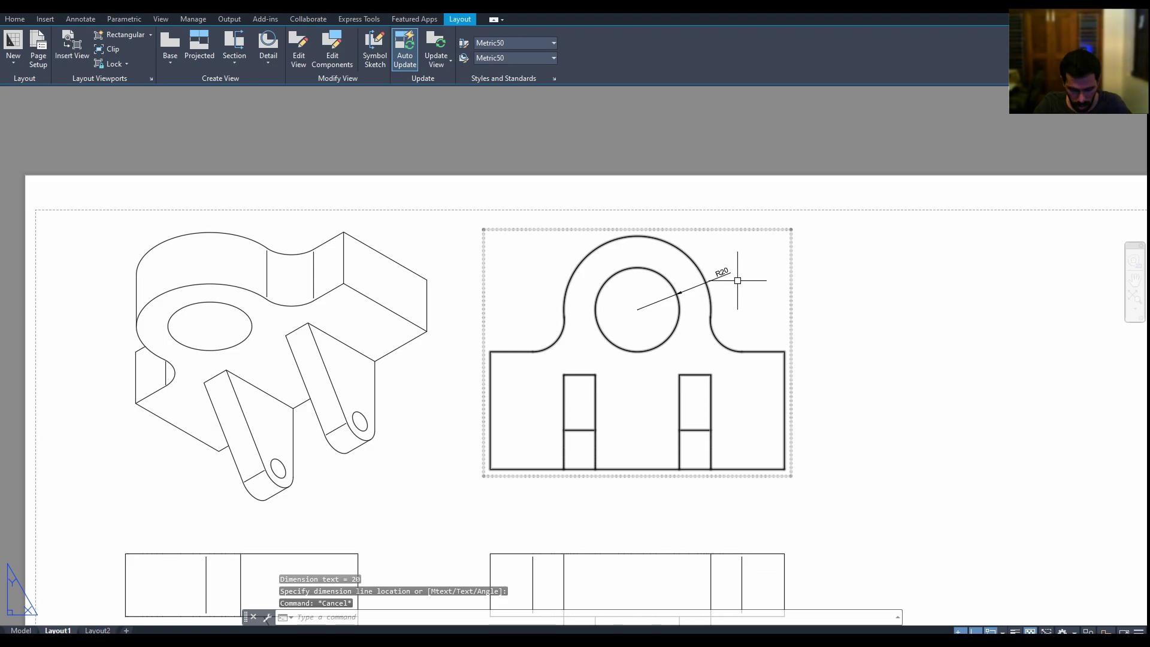
type("d")
key("Return")
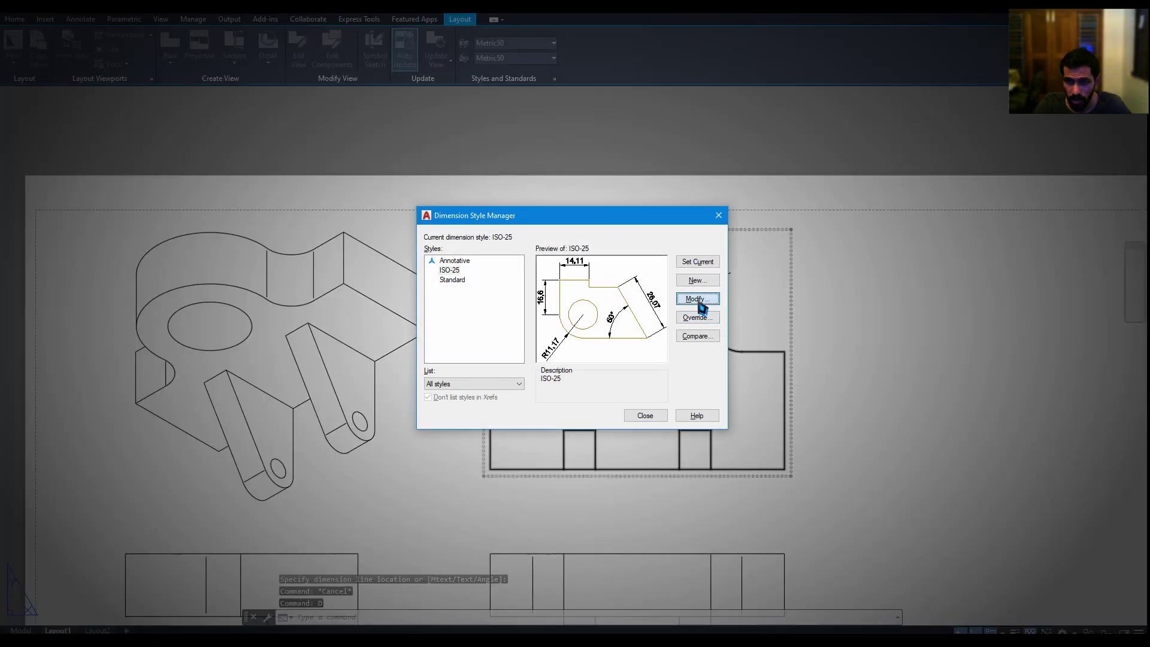
Set the ISO-25 dimension style's Fit overall scale to 3.
left_click(697, 300)
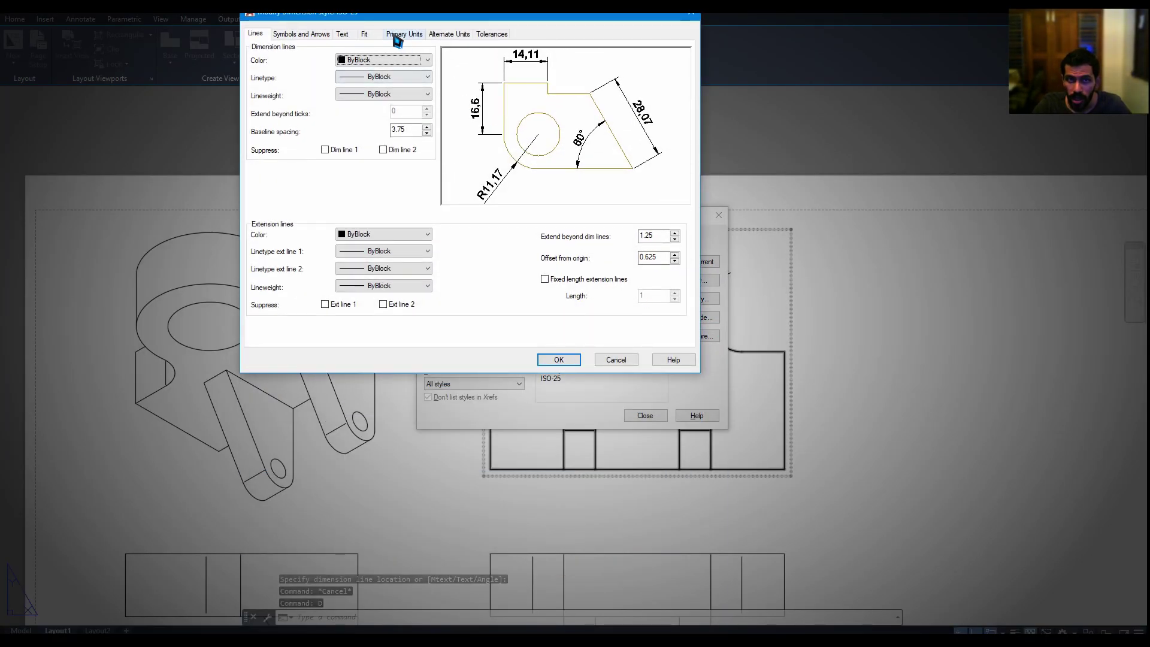
left_click(364, 34)
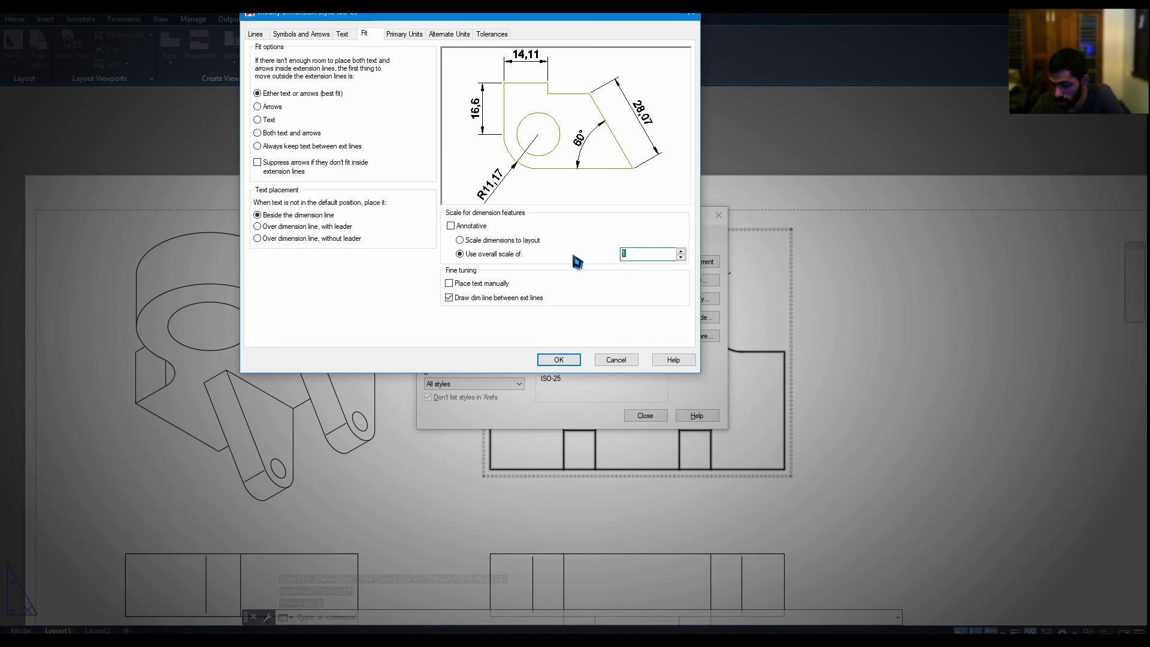
type("3")
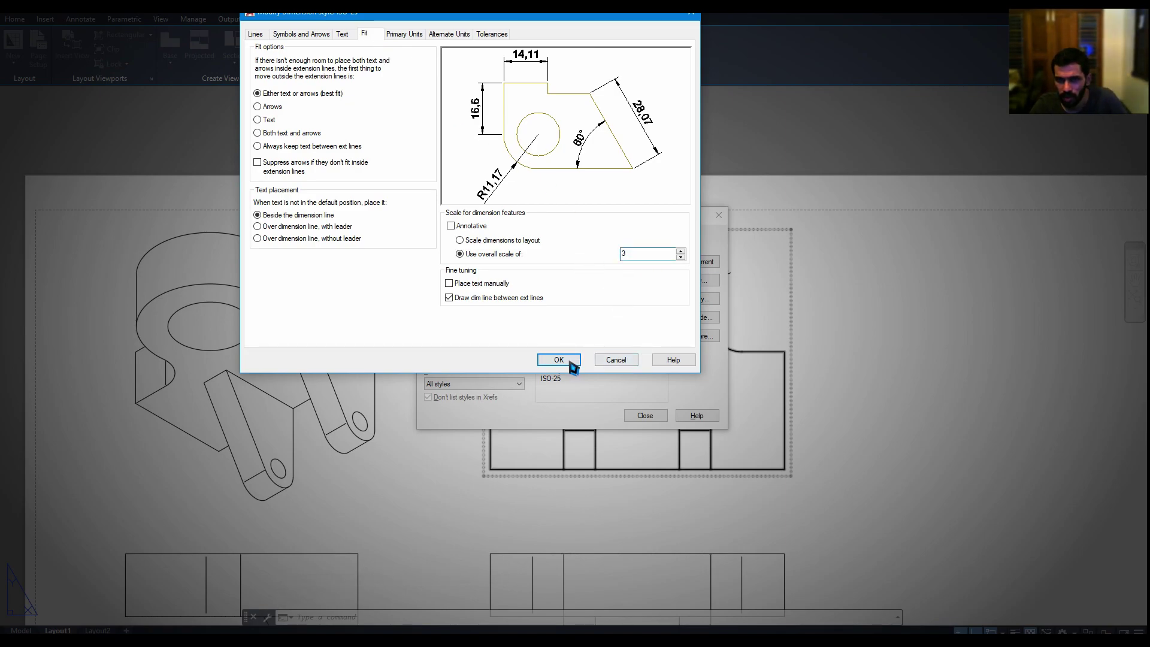
left_click(558, 359)
Add the front view's 140 width and 56 height linear dimensions.
left_click(645, 415)
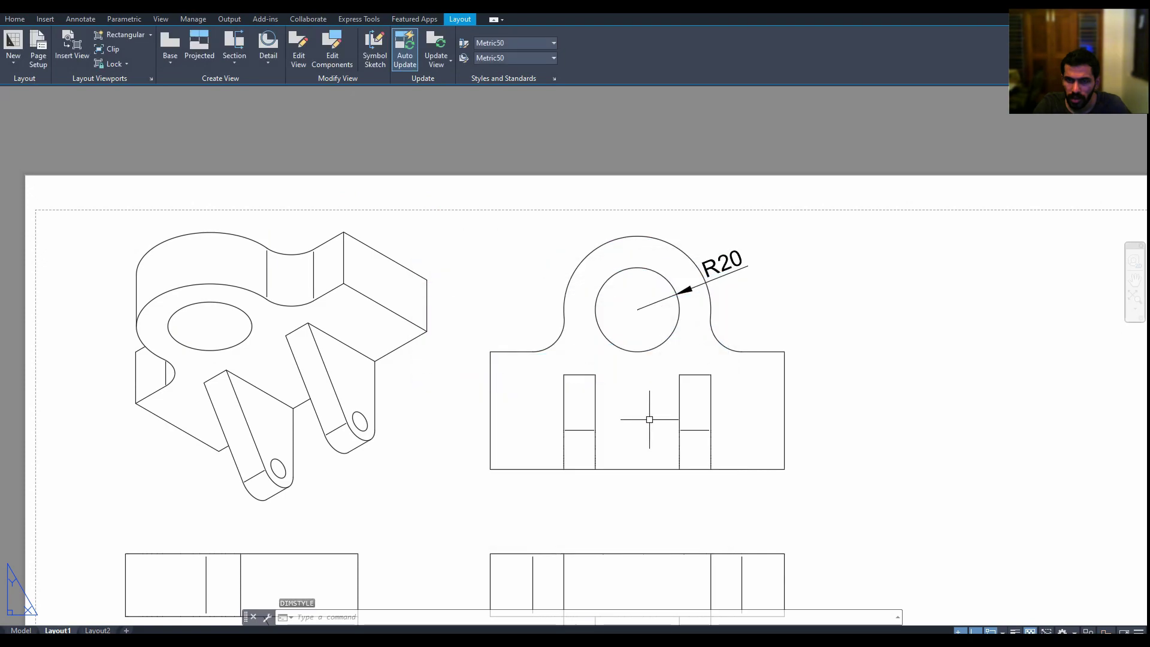
type("dli")
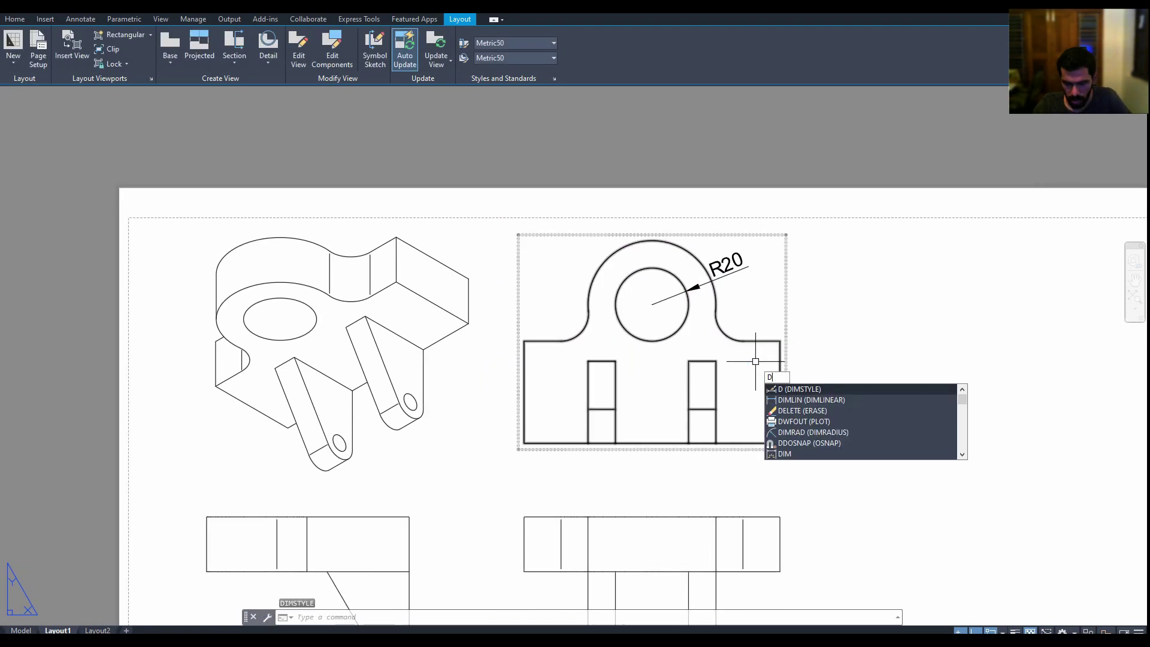
key("Return")
key("Return")
left_click(648, 443)
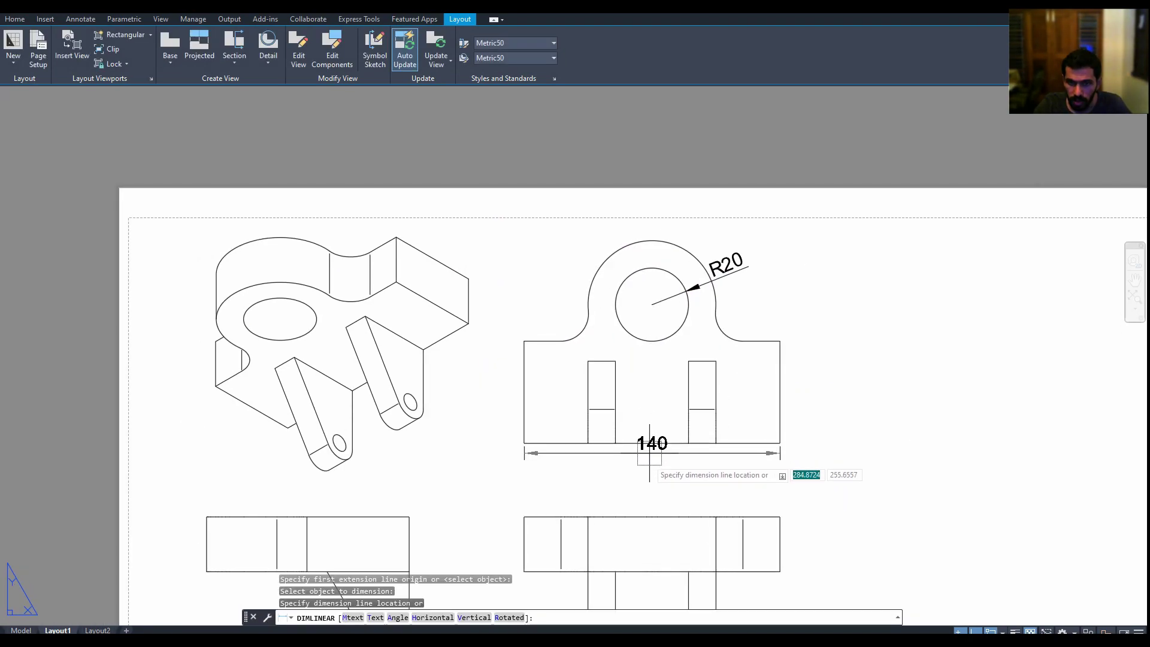
left_click(650, 477)
key("Return")
middle_click_drag(813, 416, 763, 417)
key("Return")
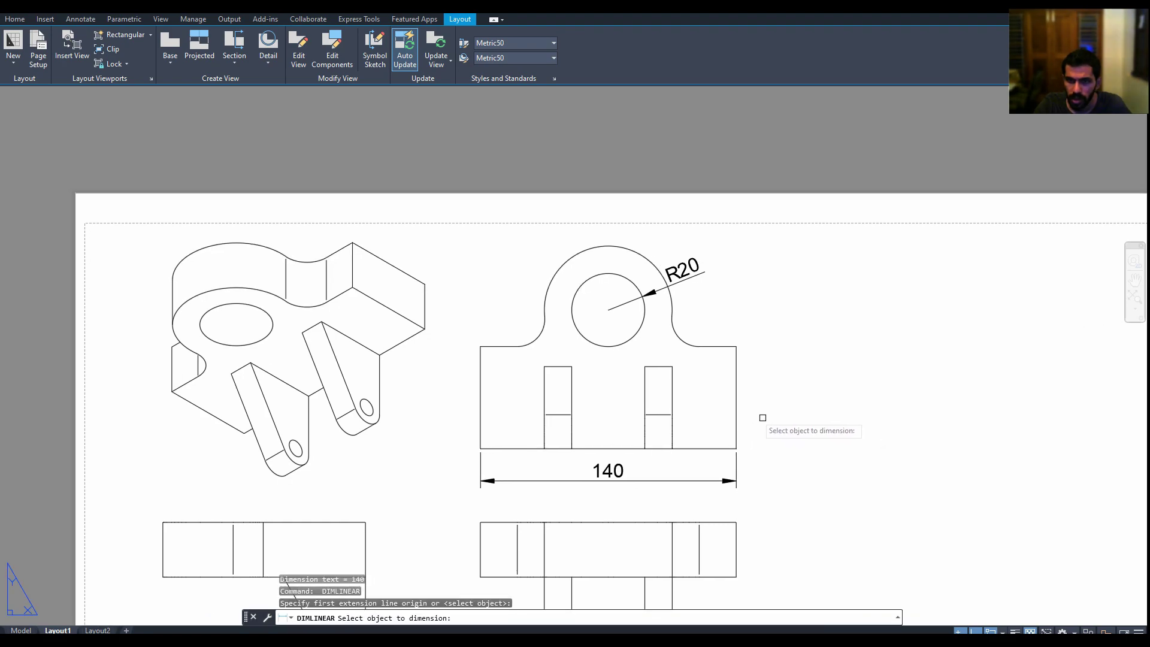
left_click(739, 404)
left_click(785, 409)
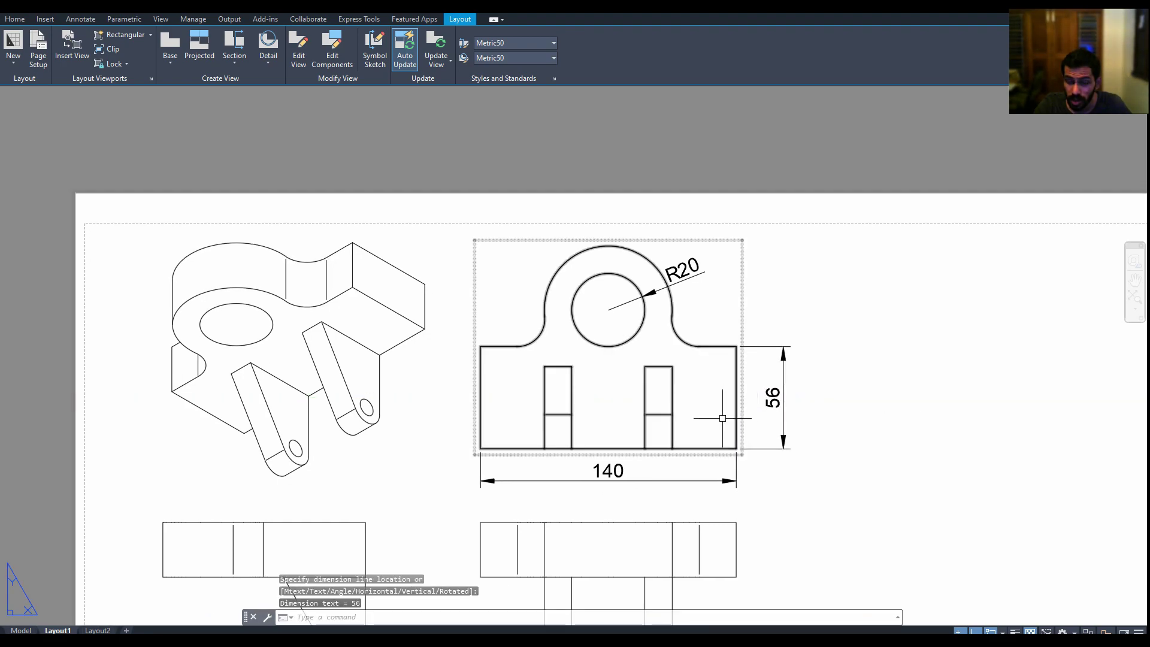
Add R15, R20 and R35 radius dimensions to the front view's fillet, hole and outer arc.
middle_click_drag(725, 419, 740, 432)
type("dra")
key("Return")
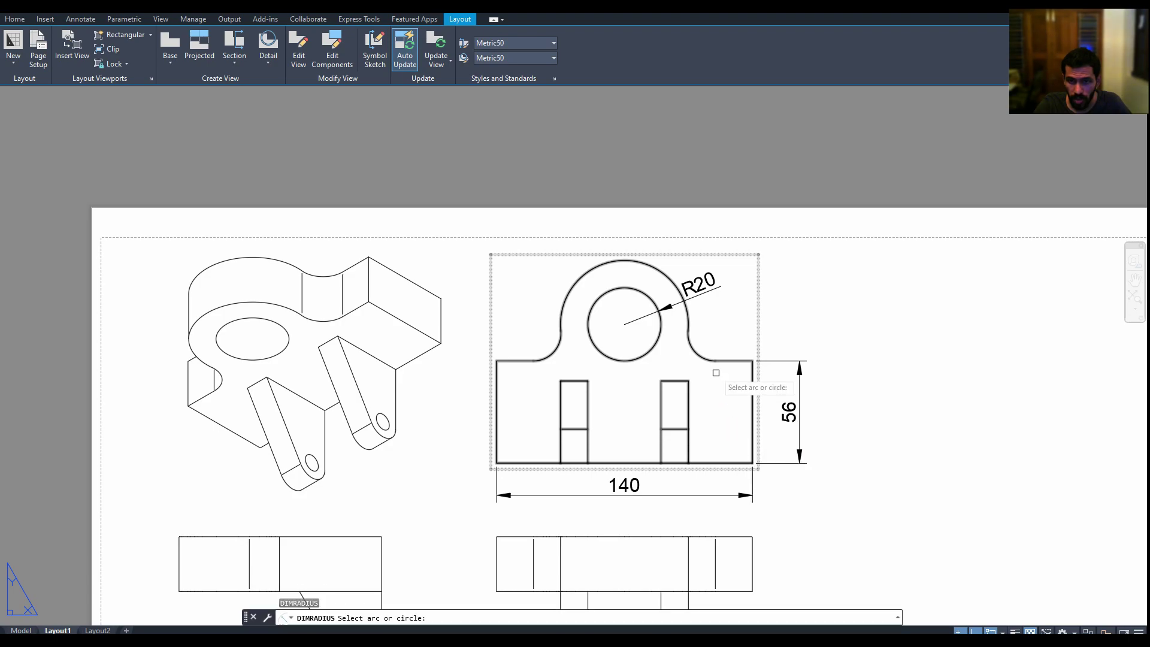
left_click(704, 353)
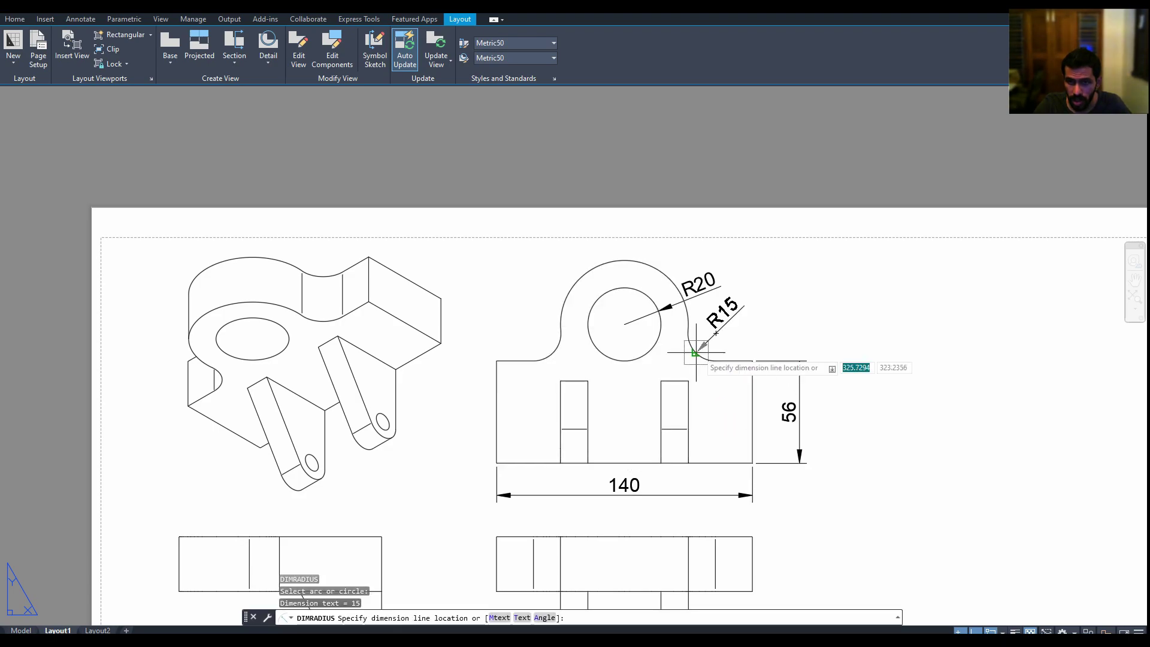
left_click(776, 315)
middle_click_drag(633, 288, 632, 307)
key("Return")
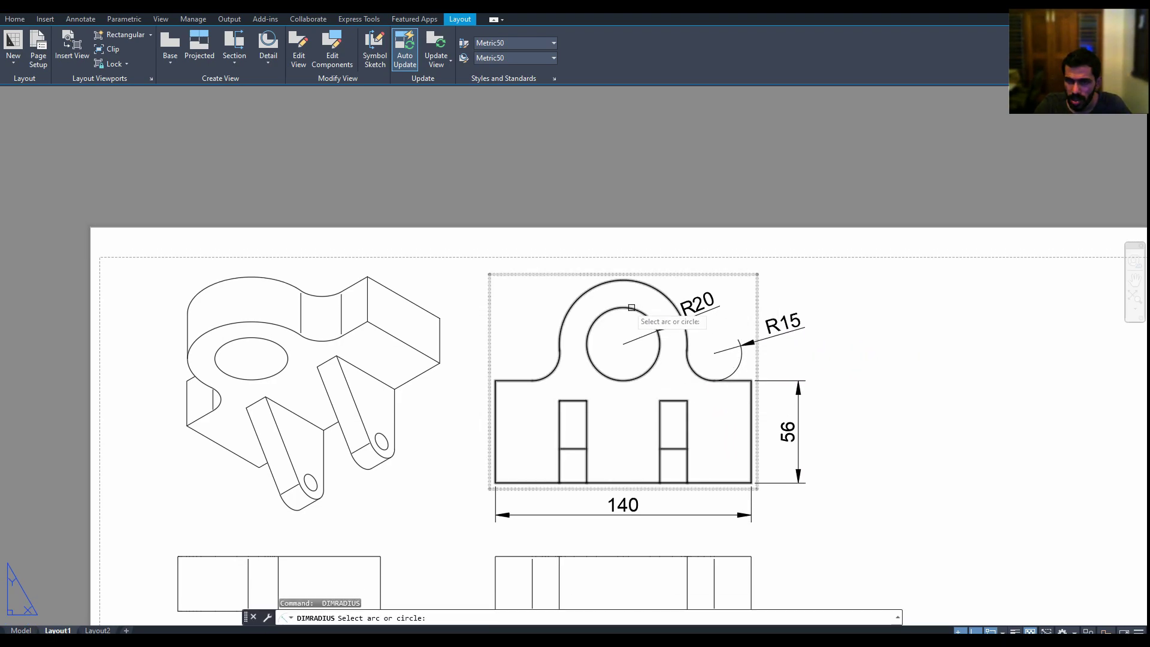
left_click(630, 310)
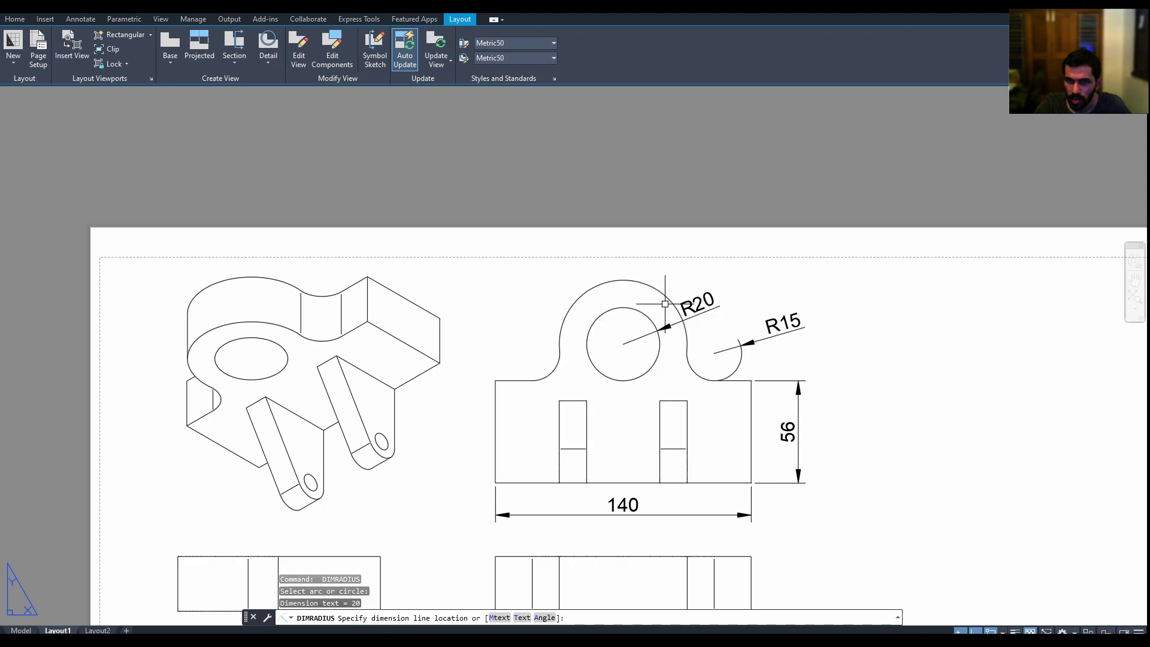
left_click(665, 305)
key("Return")
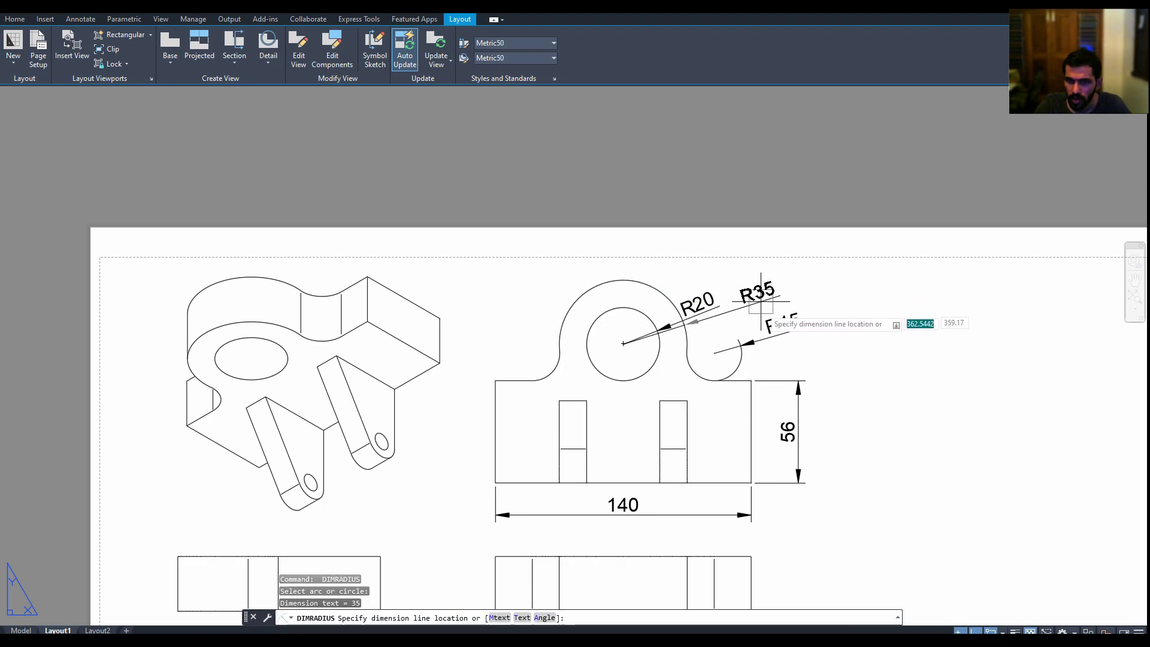
left_click(719, 330)
middle_click_drag(658, 396, 678, 373)
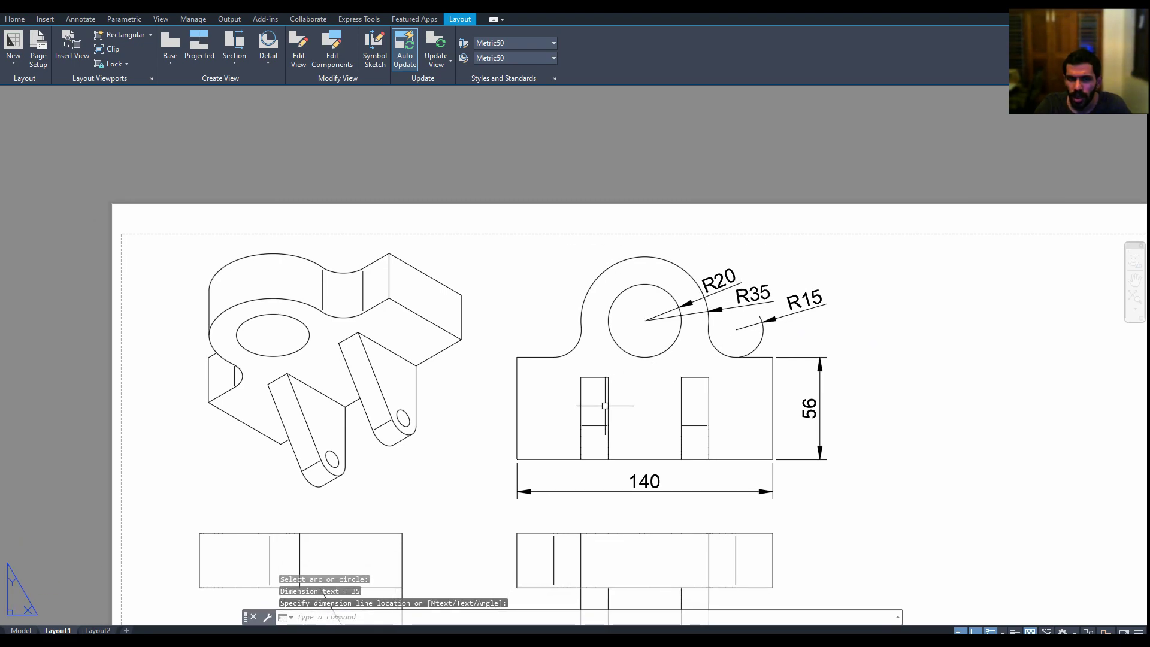
middle_click_drag(619, 424, 642, 386)
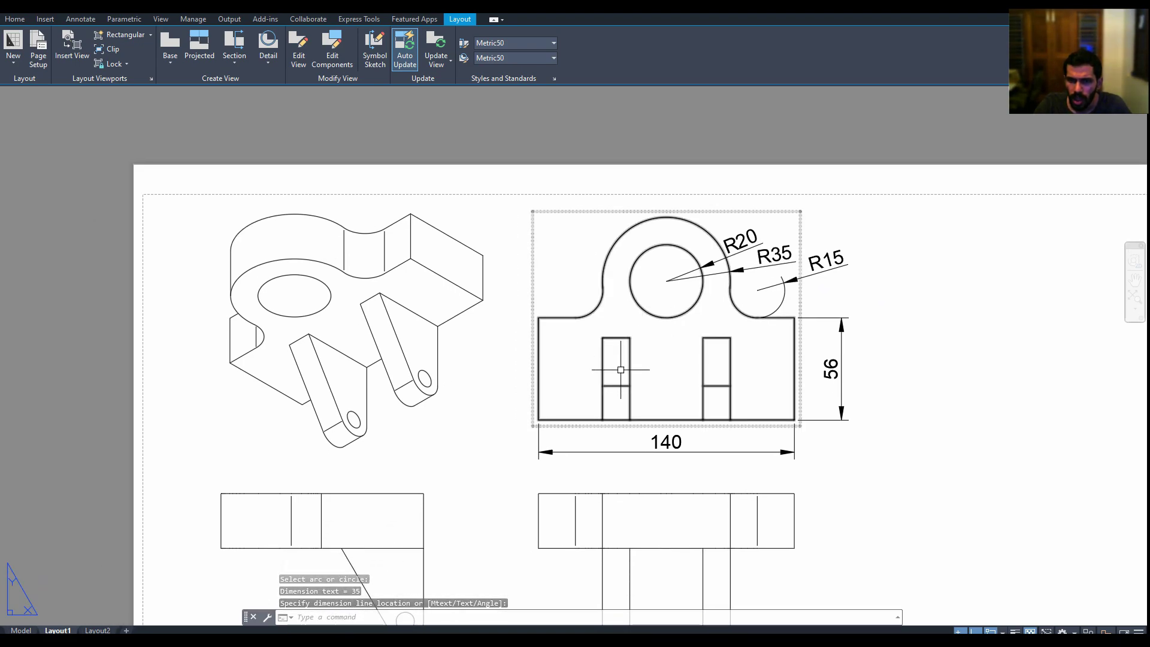
scroll(629, 409, "up", 1)
scroll(641, 414, "up", 1)
scroll(653, 415, "up", 1)
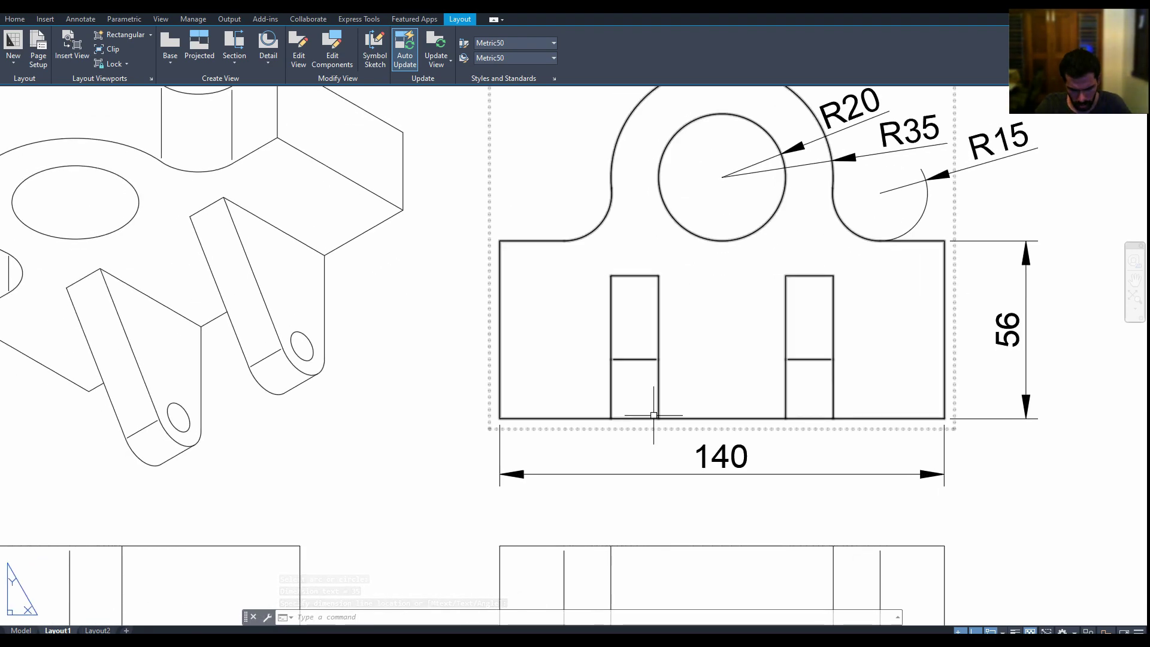
type("dli")
Add linear dimensions 15 for the left slot width and 35 from right slot to base edge.
key("Return")
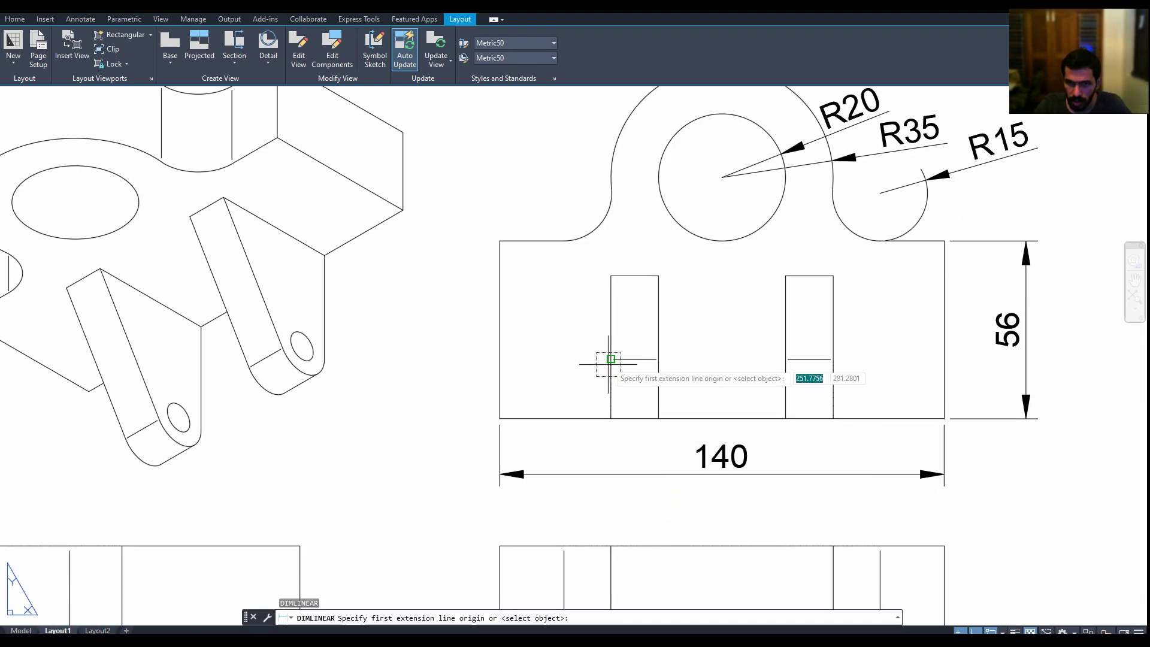
left_click(610, 418)
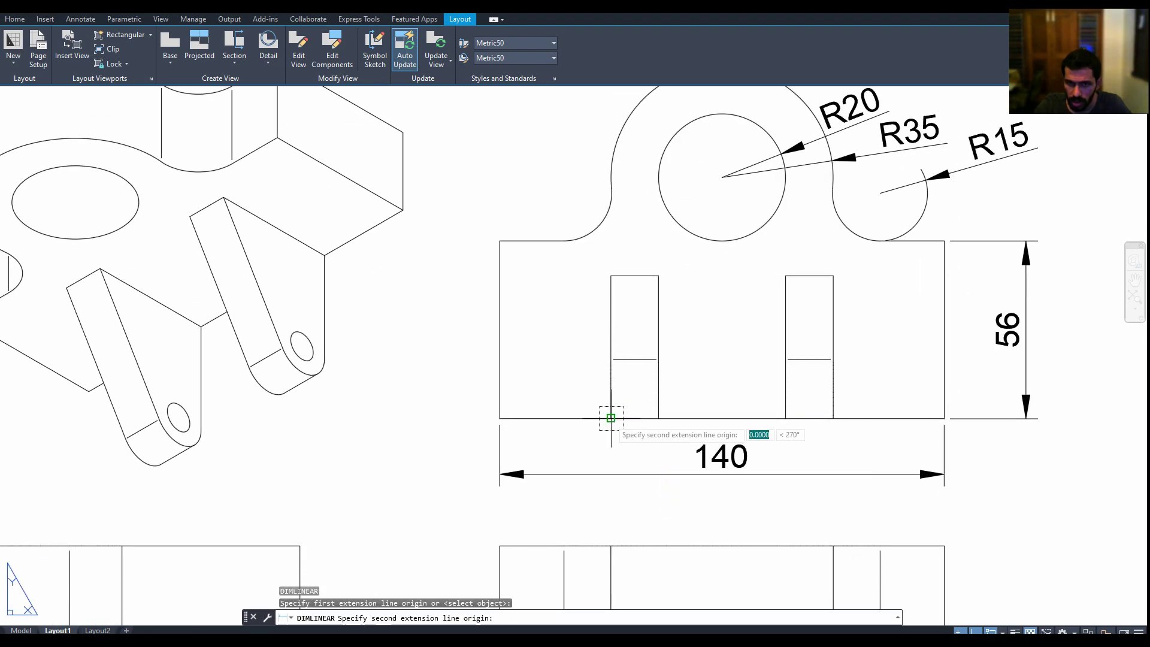
left_click(658, 418)
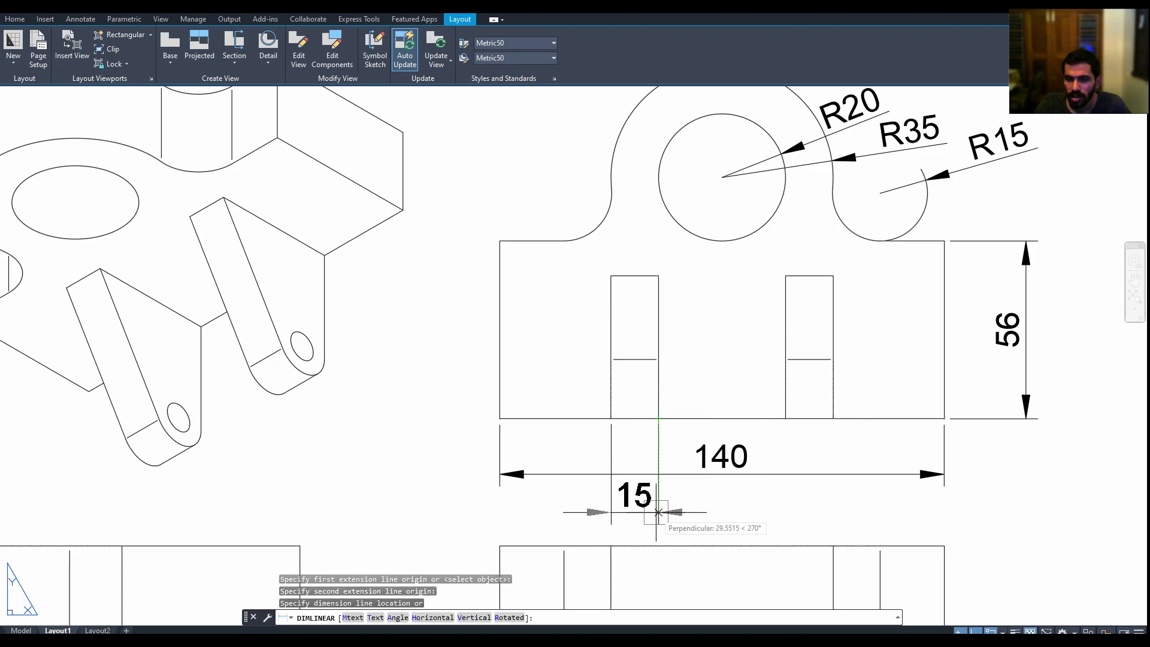
left_click(657, 513)
middle_click_drag(781, 475, 734, 451)
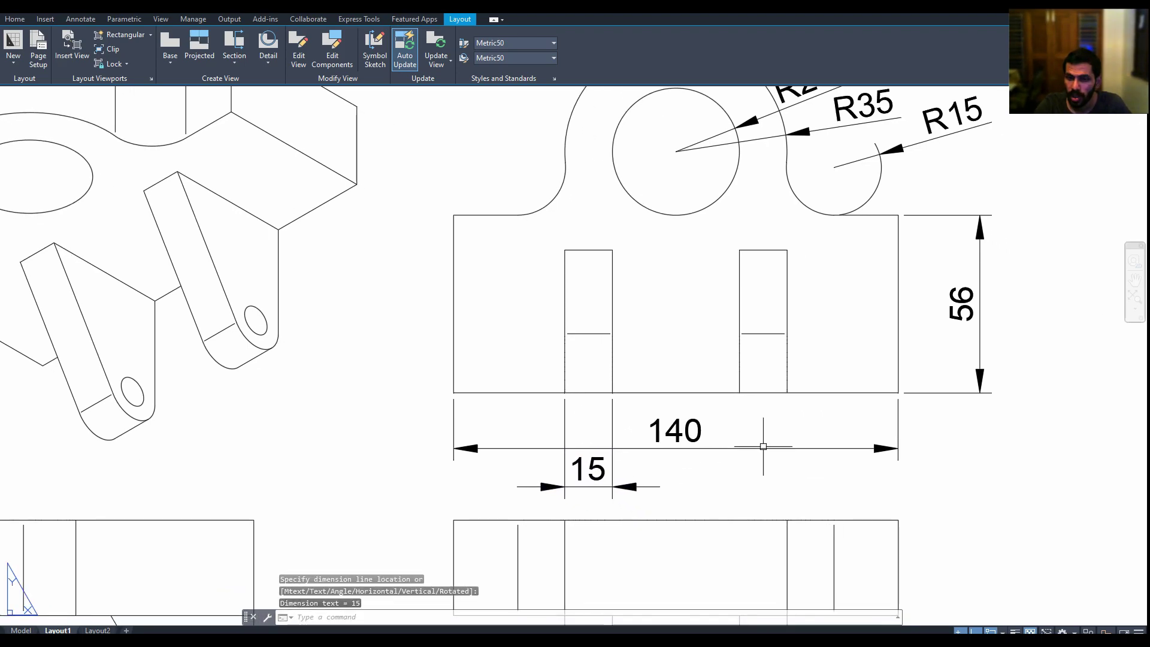
key("Return")
left_click(787, 393)
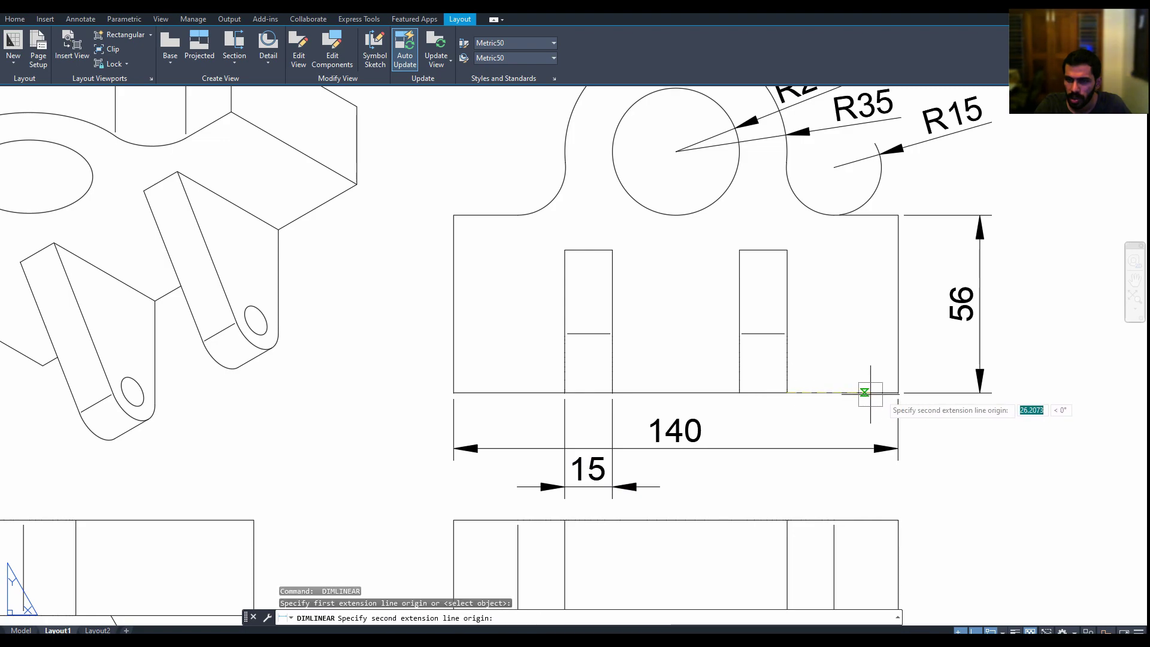
left_click(898, 392)
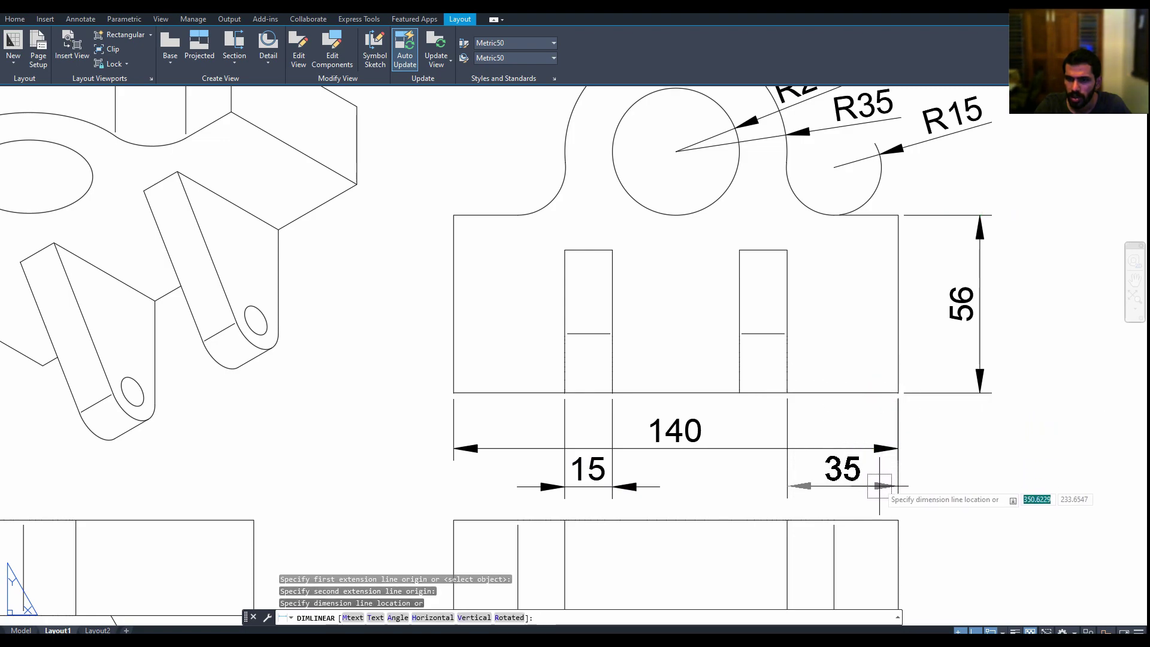
left_click(669, 487)
scroll(669, 488, "down", 1)
middle_click_drag(745, 488, 745, 416)
scroll(745, 416, "down", 1)
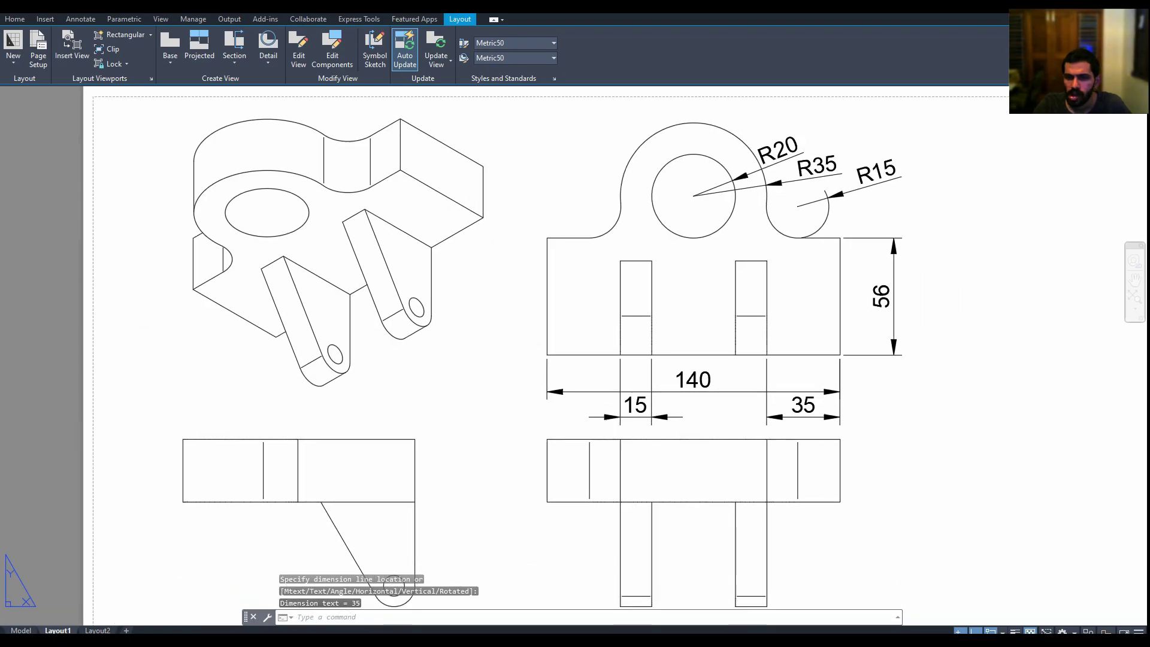
scroll(701, 384, "down", 1)
type("dim")
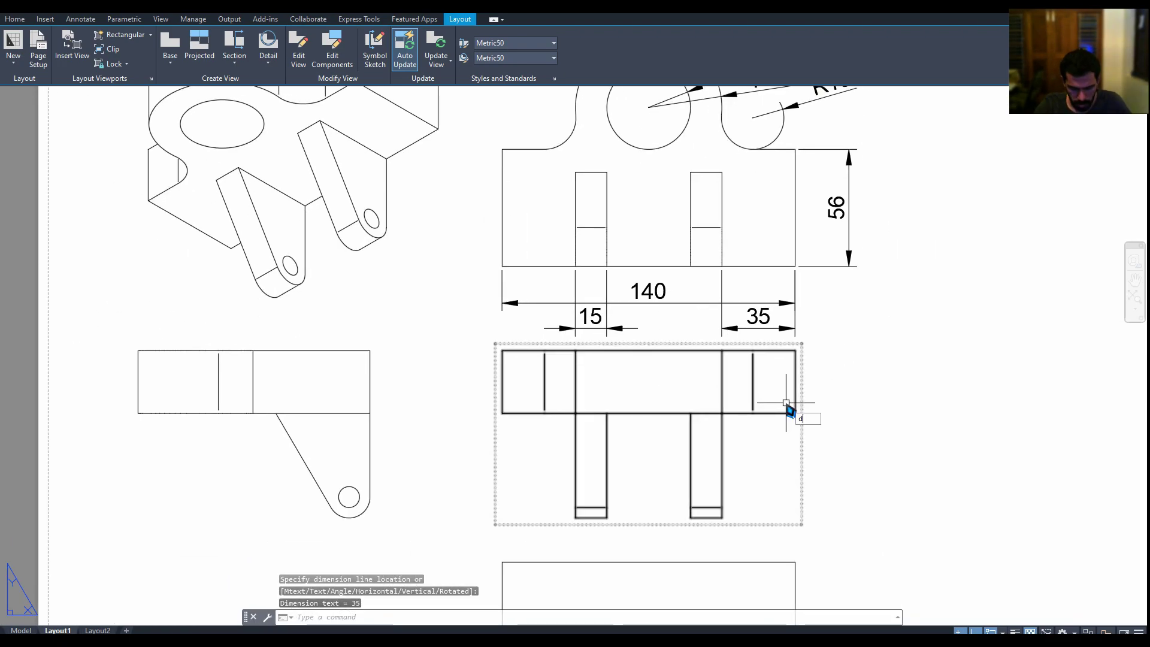
Add a vertical 30 dimension to the lower-right view, discarding a stray 45.05 dimension.
key("Return")
key("Return")
left_click(796, 385)
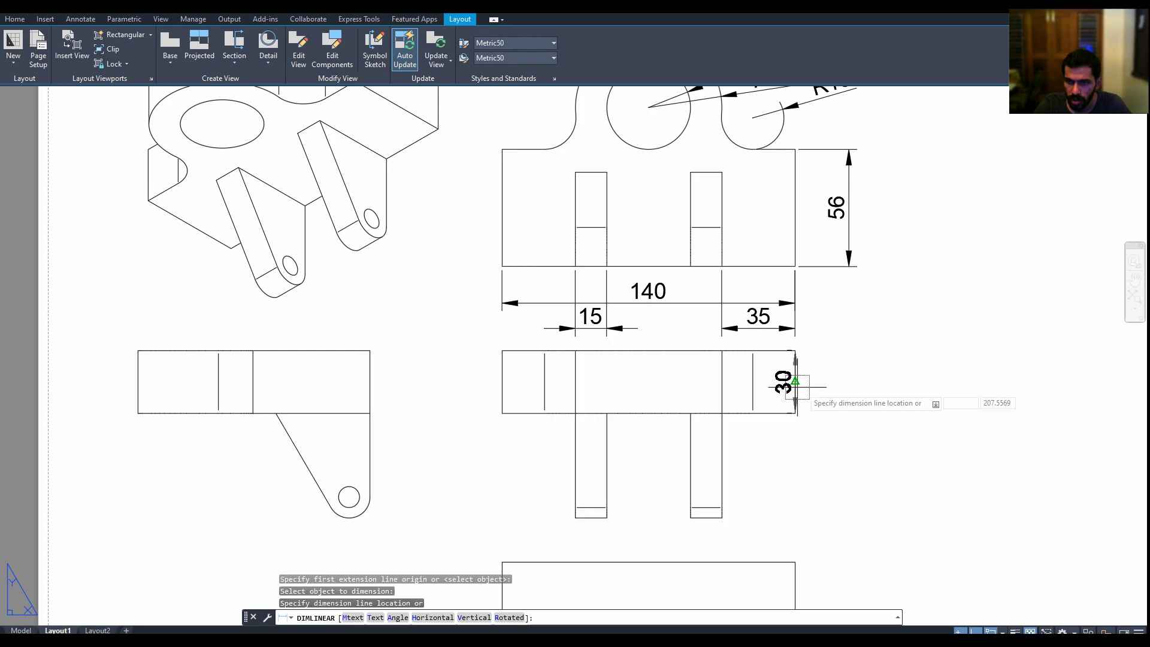
left_click(857, 391)
key("Return")
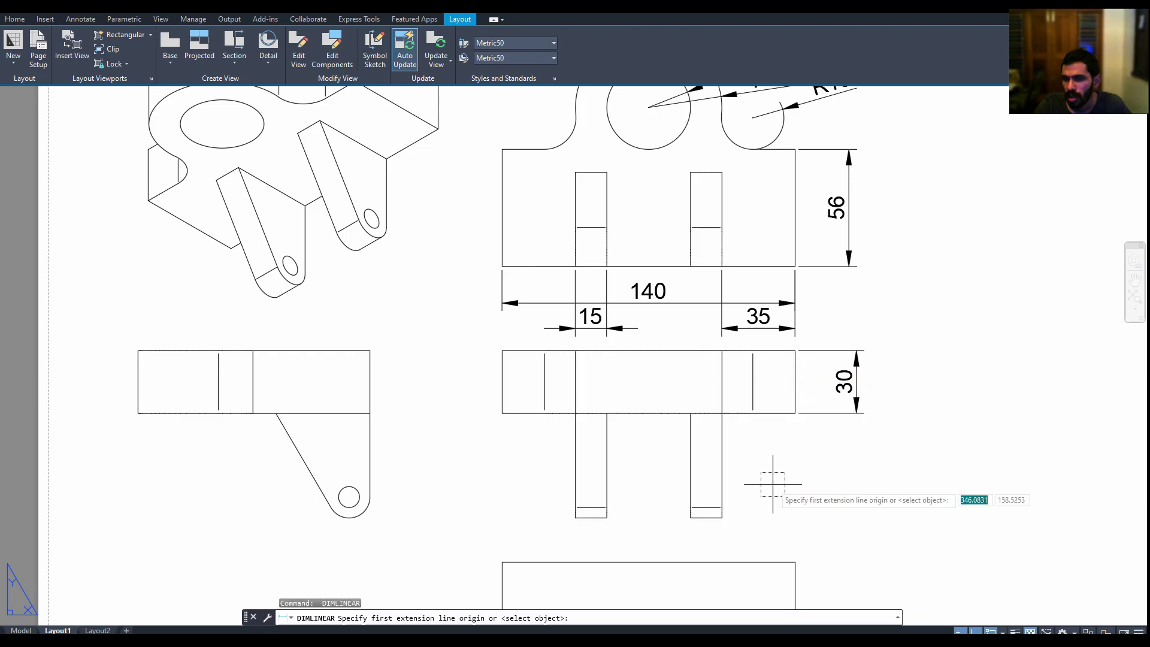
key("Return")
left_click(722, 468)
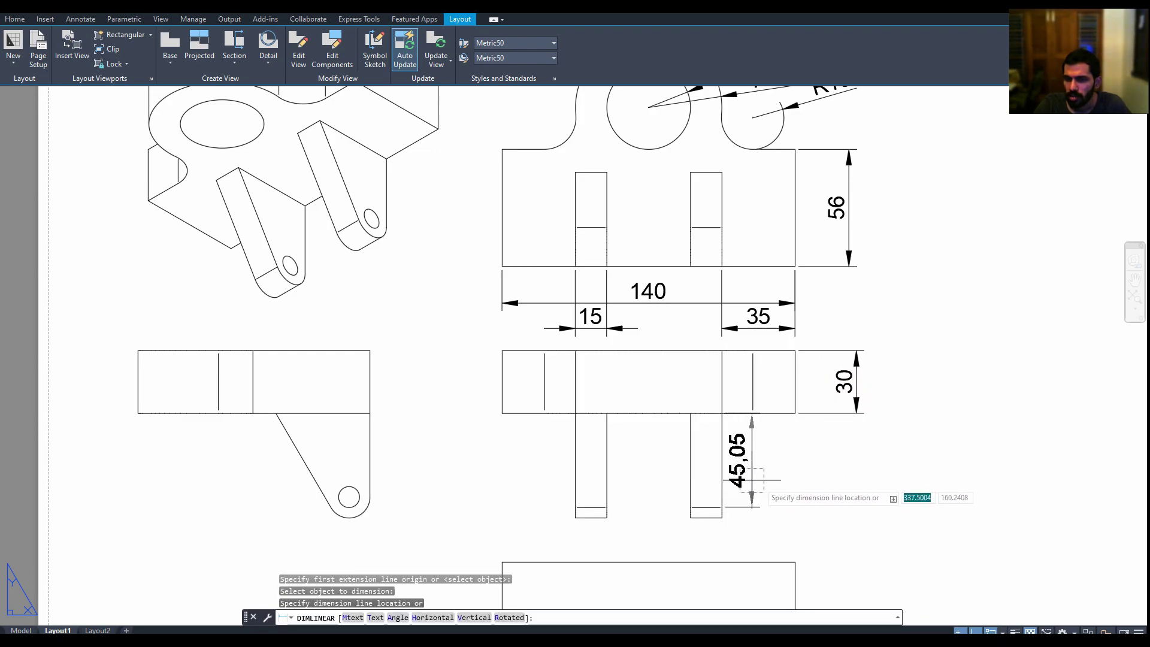
key("Escape")
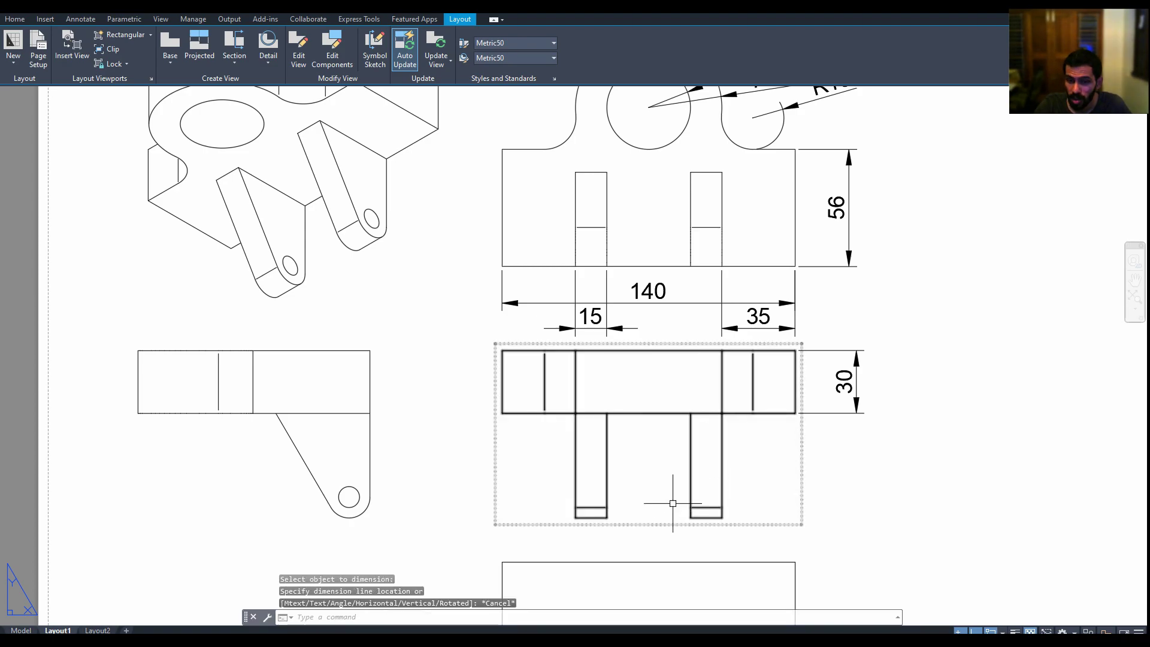
type("dli")
Add the 40 dimension between the legs, cancelling an unwanted 35,25 dimension.
key("Return")
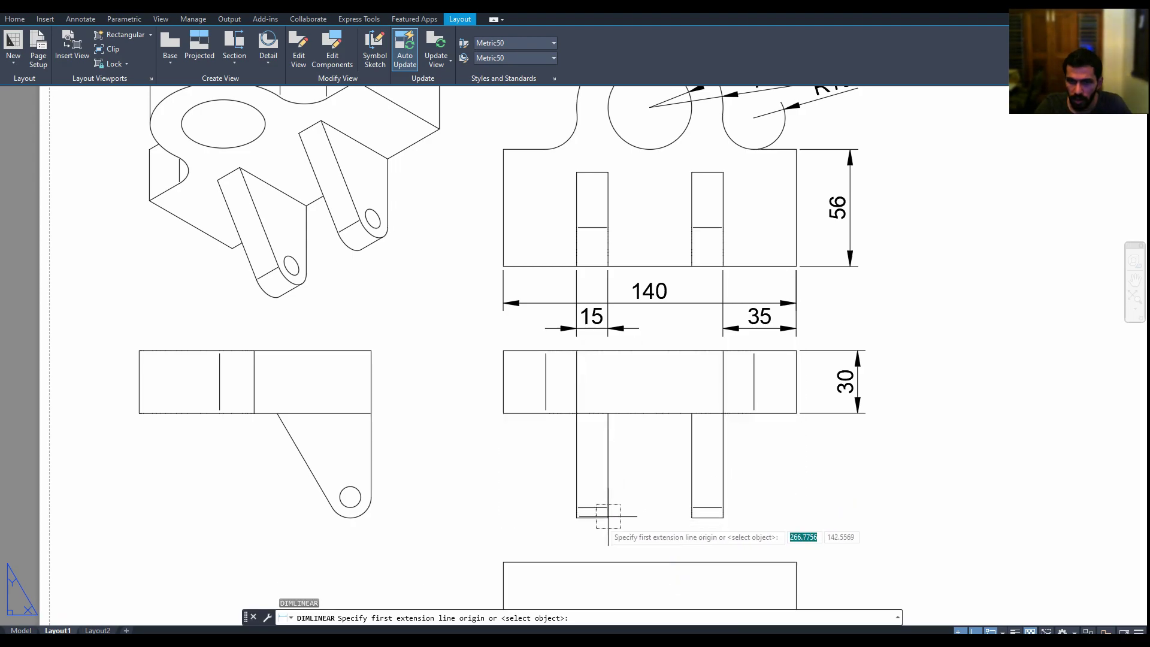
left_click(608, 517)
left_click(691, 518)
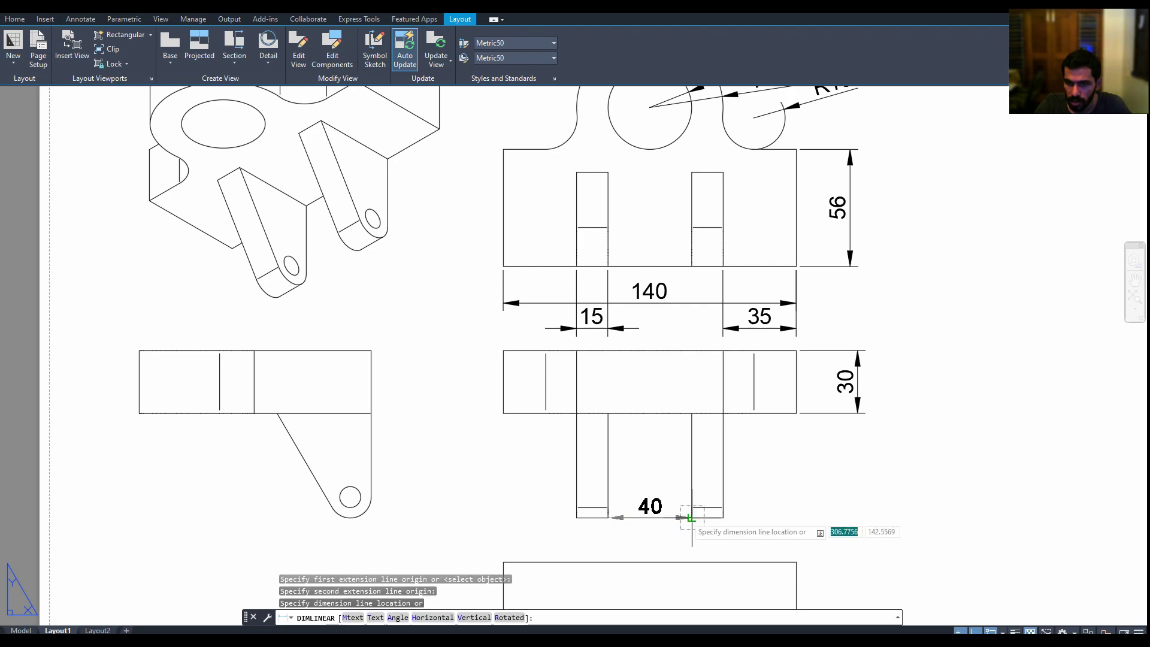
left_click(659, 490)
middle_click_drag(582, 448, 590, 470)
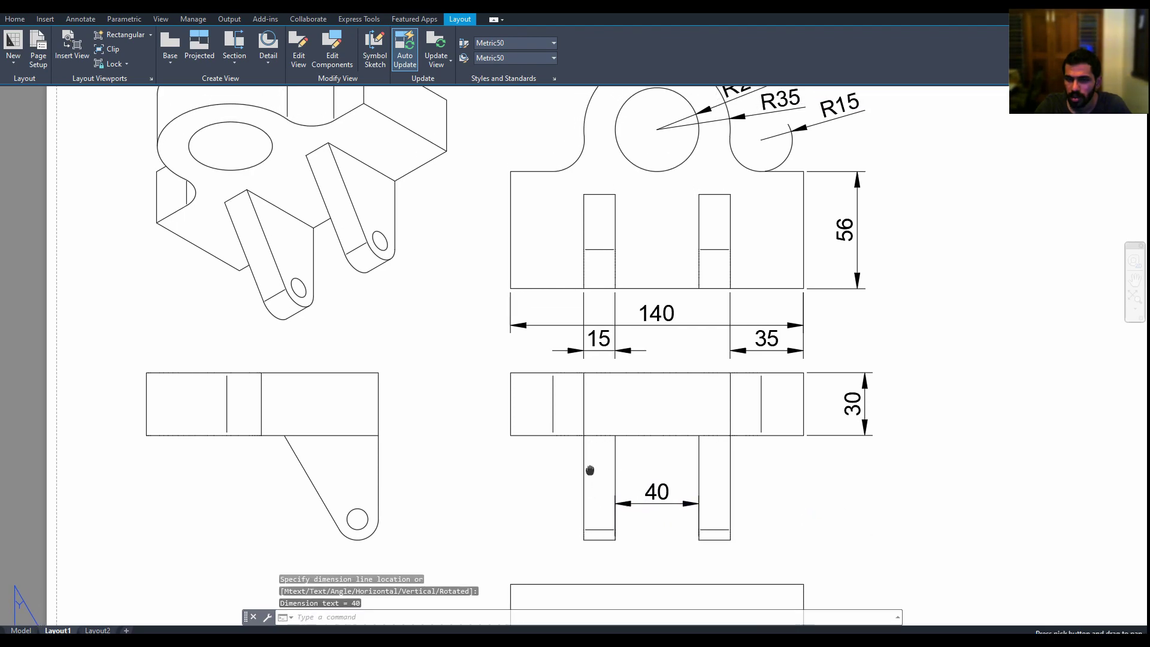
key("Return")
left_click(512, 437)
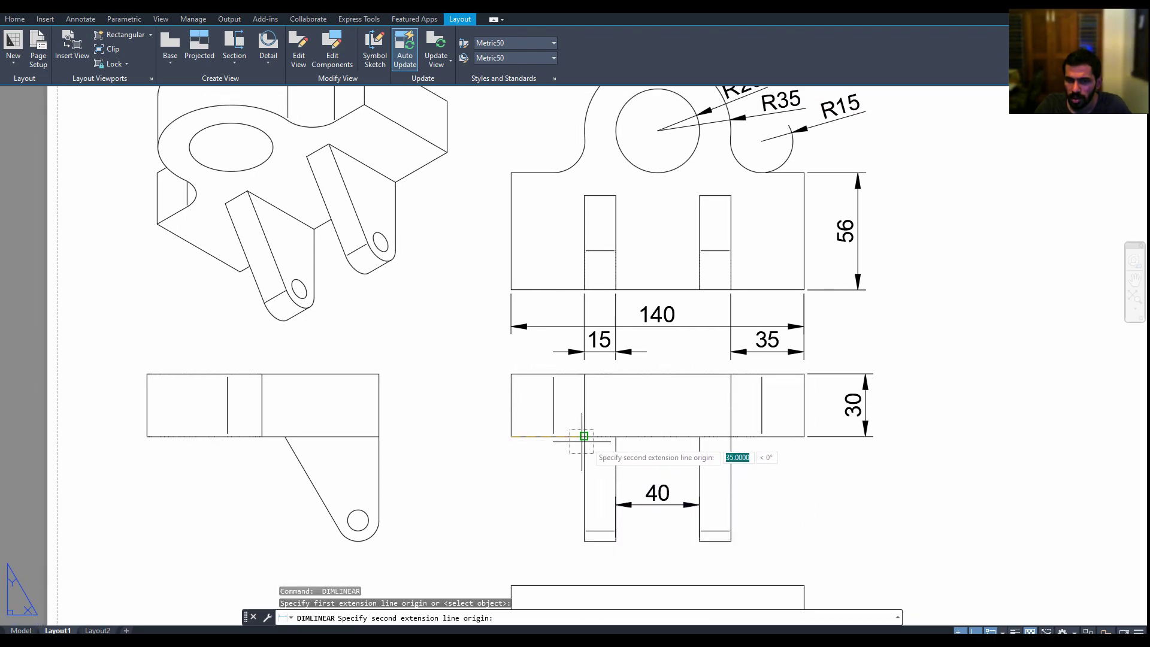
left_click(584, 436)
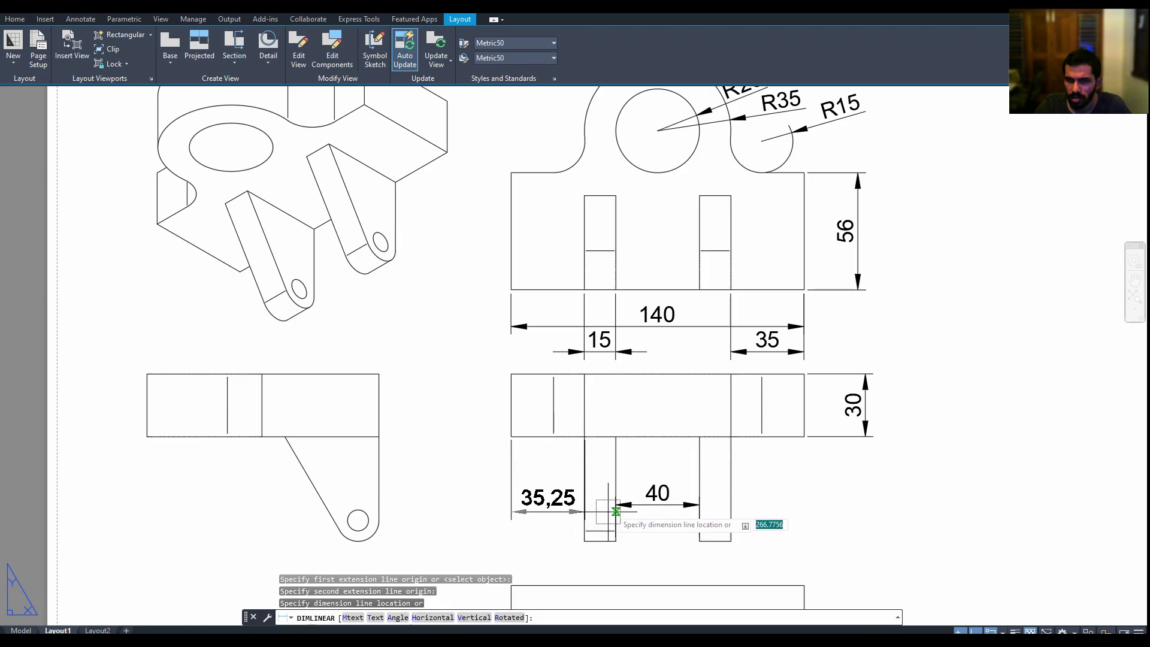
key("Escape")
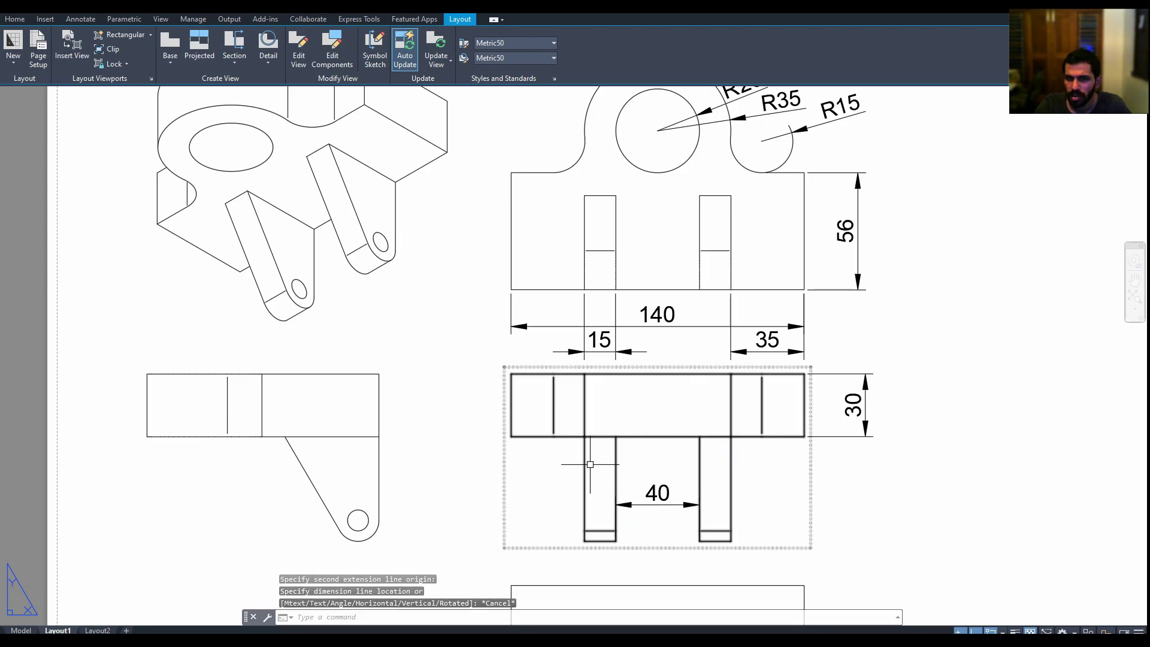
Erase the bottommost projected view from the sheet.
mouse_move(589, 464)
middle_mouse_down()
mouse_move(798, 347)
mouse_move(795, 314)
middle_mouse_up()
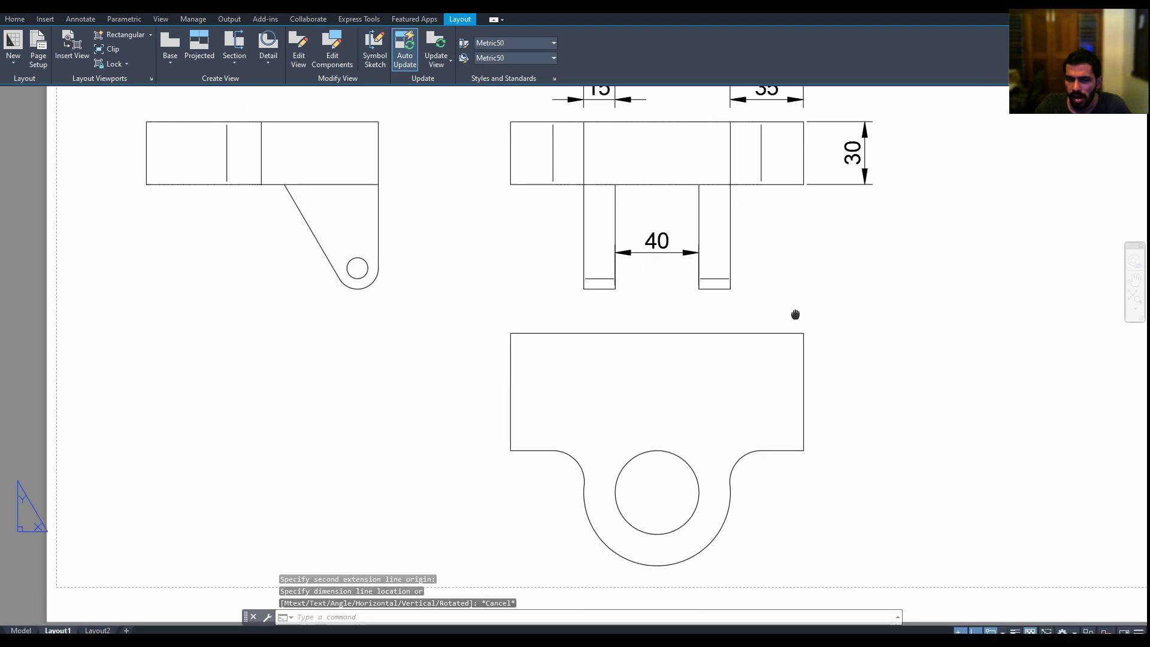
scroll(782, 328, "down", 2)
mouse_move(773, 456)
middle_mouse_down()
mouse_move(770, 546)
mouse_move(765, 404)
mouse_move(773, 534)
middle_mouse_up()
left_click(827, 398)
left_click(770, 437)
key("Delete")
Add vertical 30 and 40 linear dimensions to the lower-left side view.
middle_click_drag(649, 451, 691, 478)
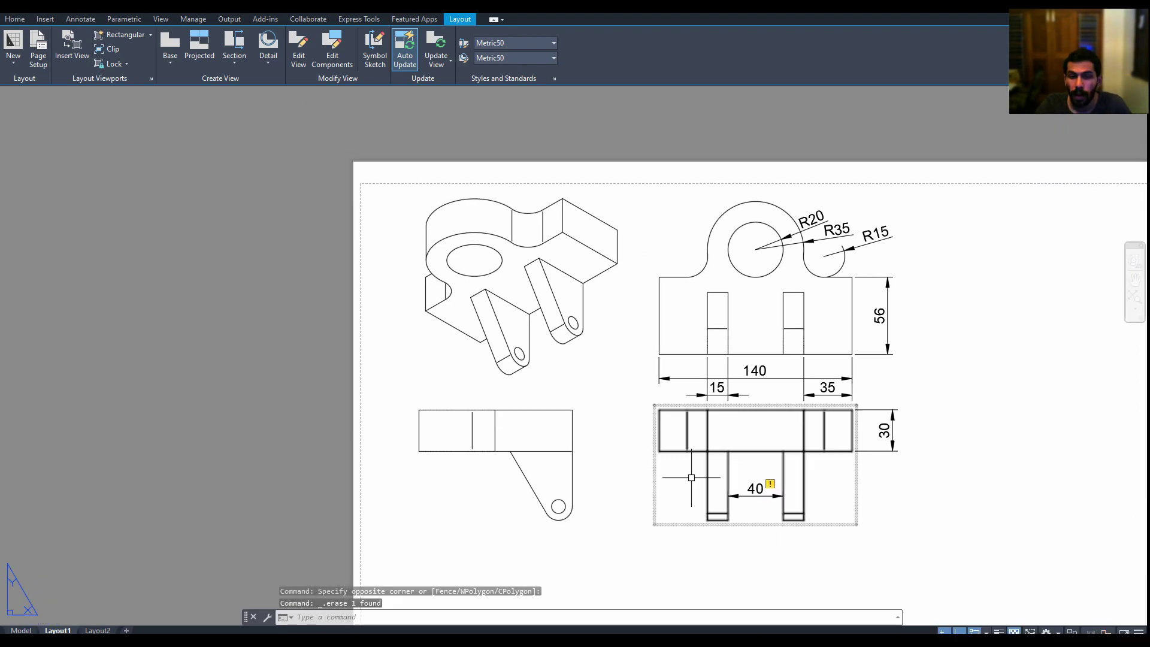
scroll(540, 472, "up", 3)
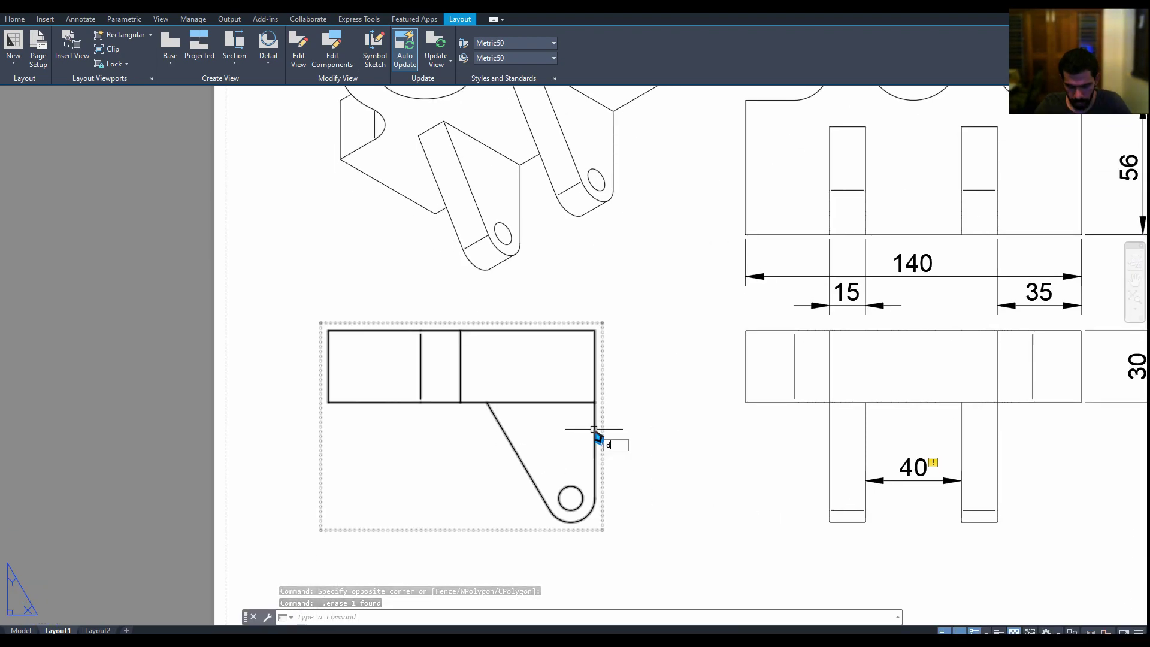
type("li")
key("Return")
left_click(594, 331)
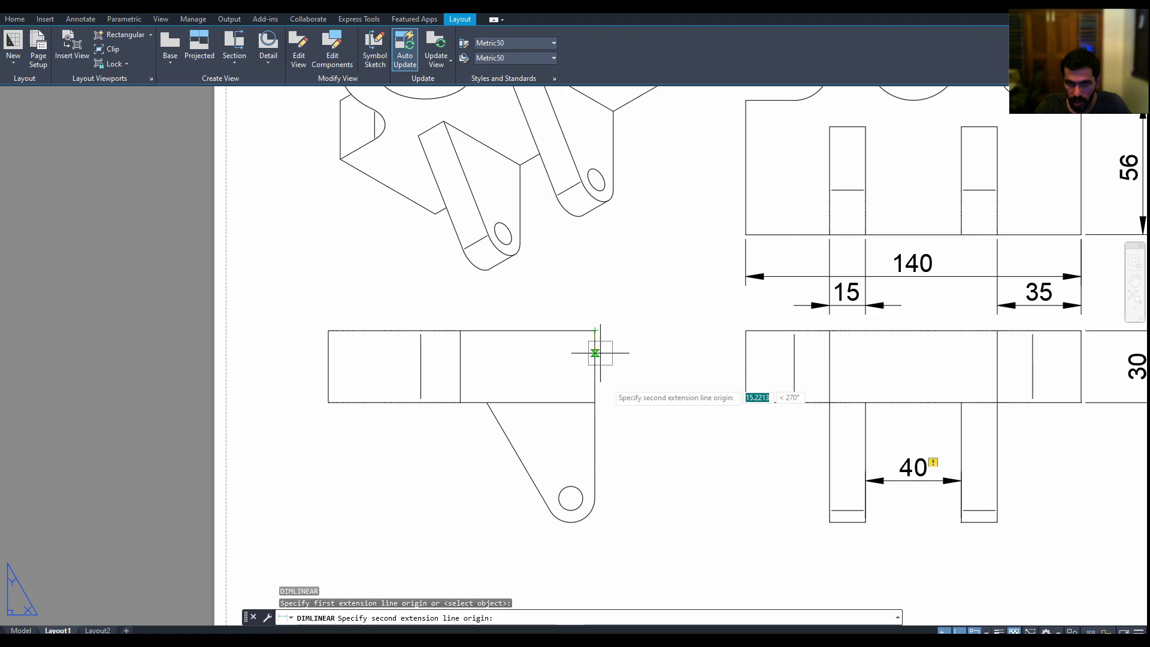
left_click(594, 401)
left_click(645, 407)
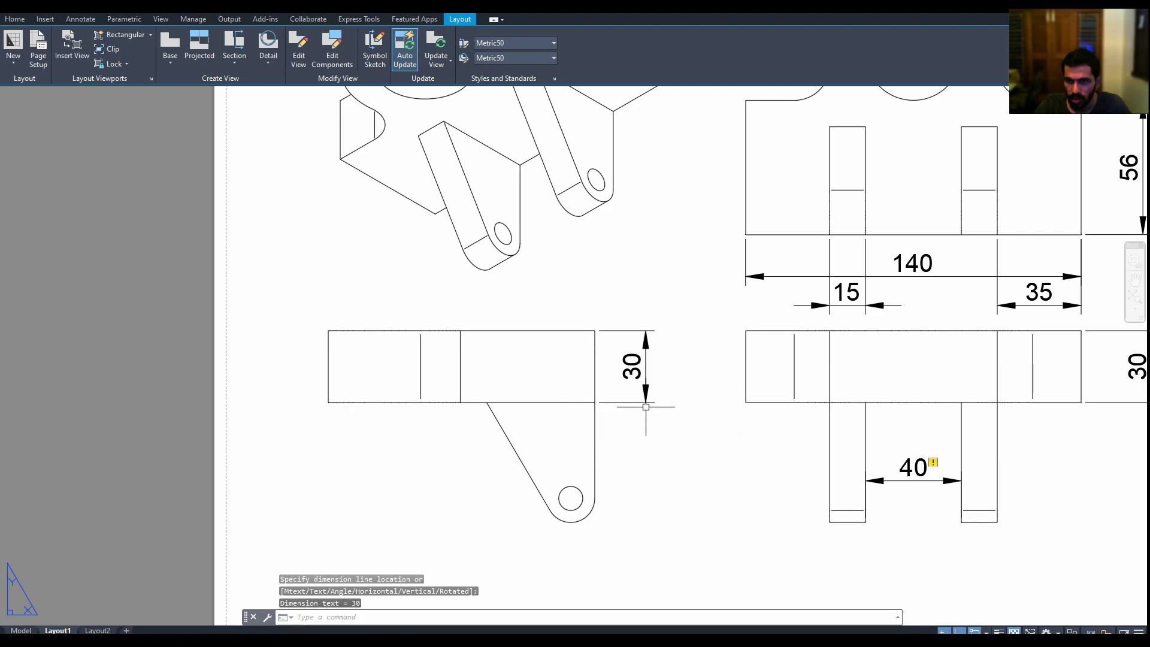
middle_click_drag(645, 406, 718, 408)
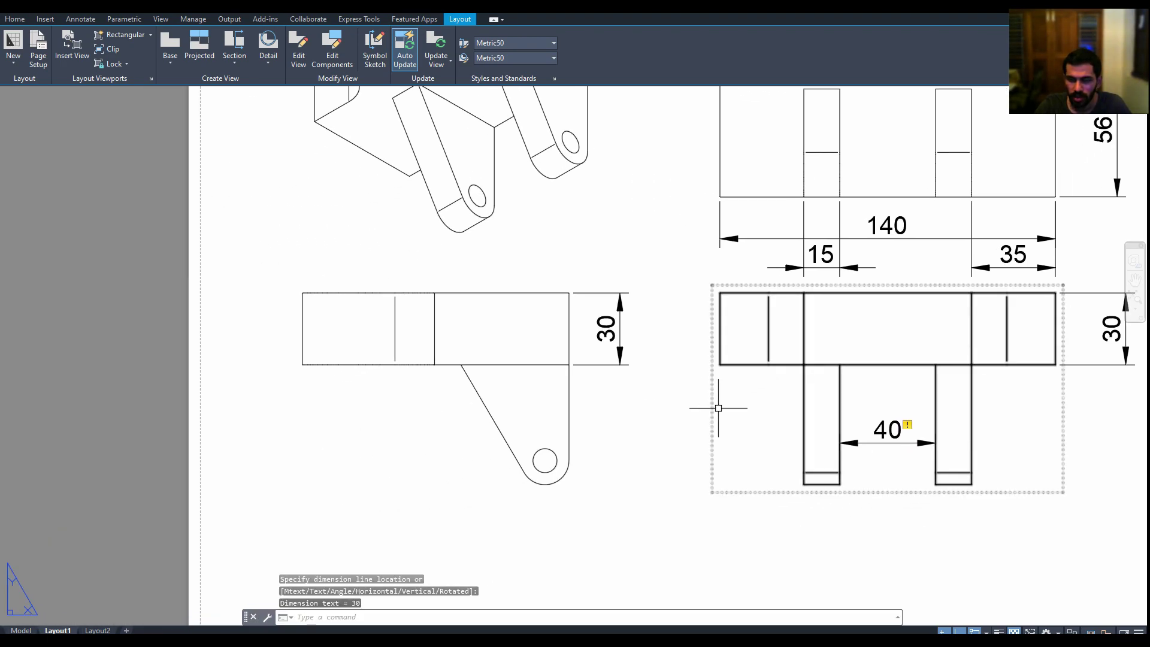
key("Return")
left_click(569, 364)
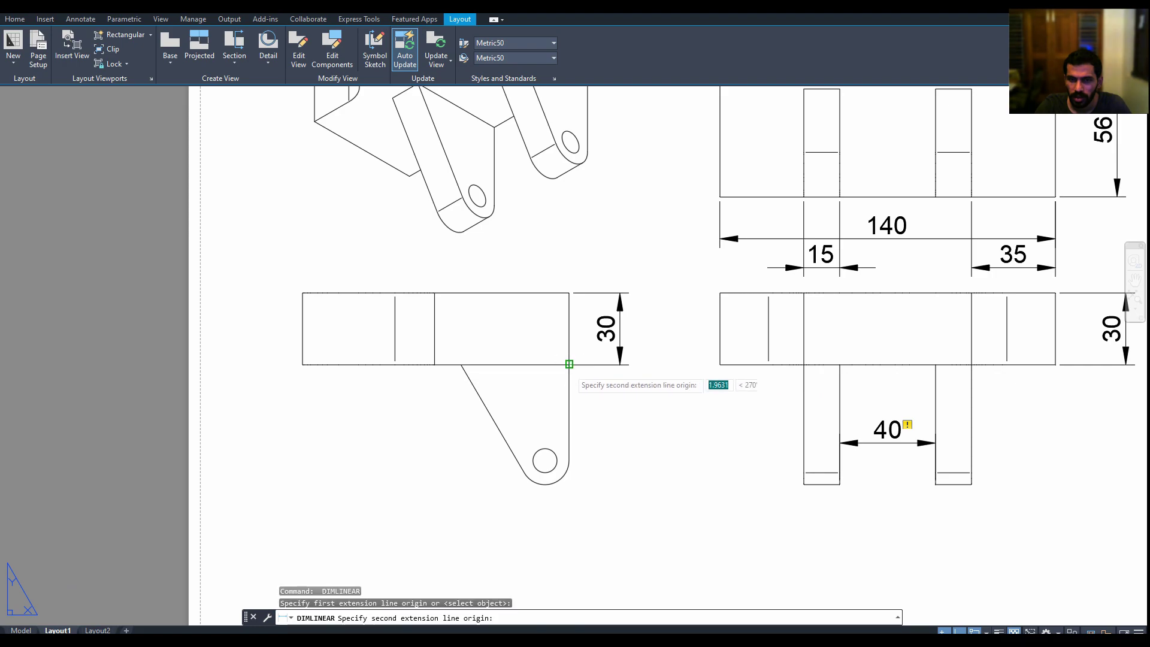
left_click(569, 460)
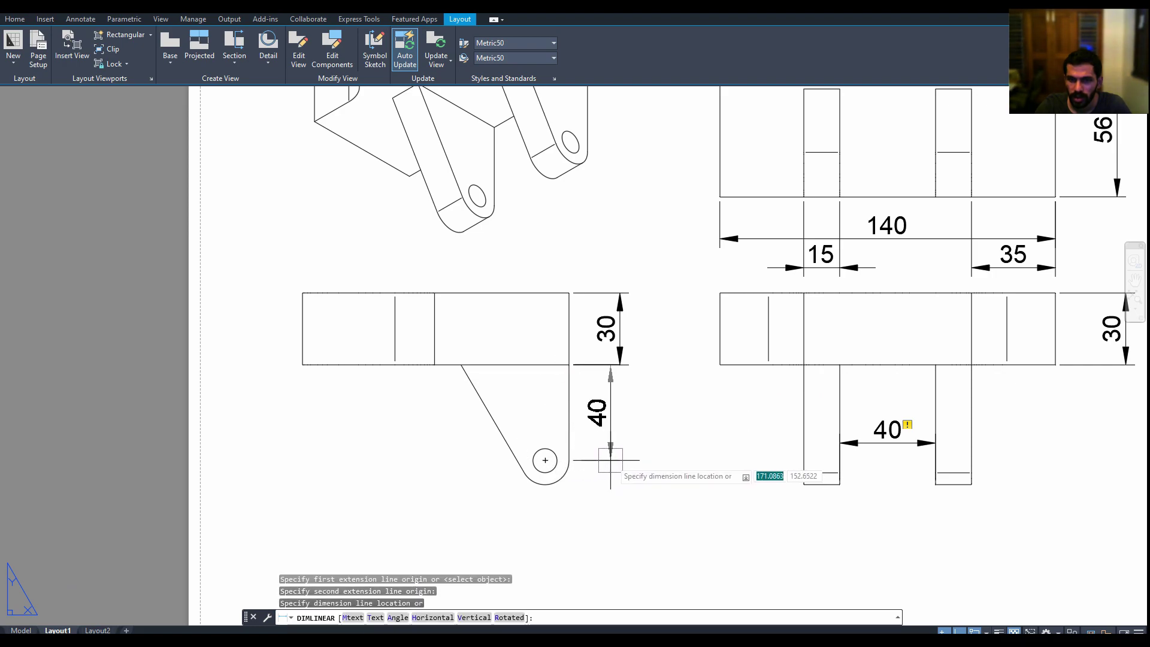
left_click(618, 368)
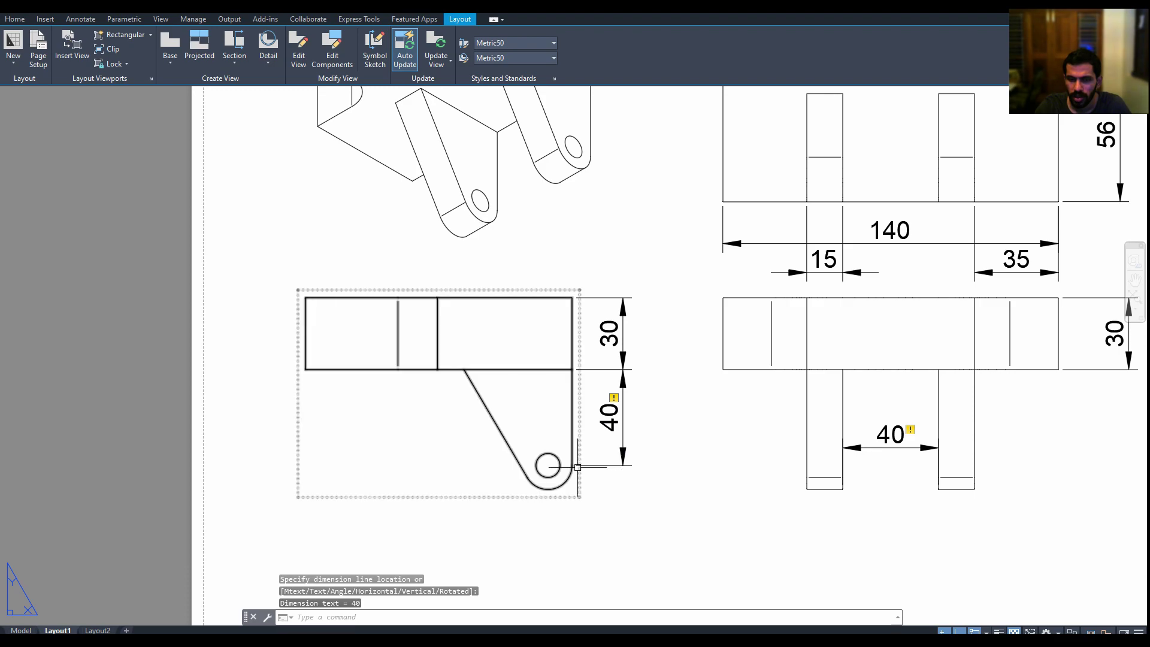
type("dra")
Place an R5 radius dimension on the lug's small hole.
key("Return")
left_click(550, 454)
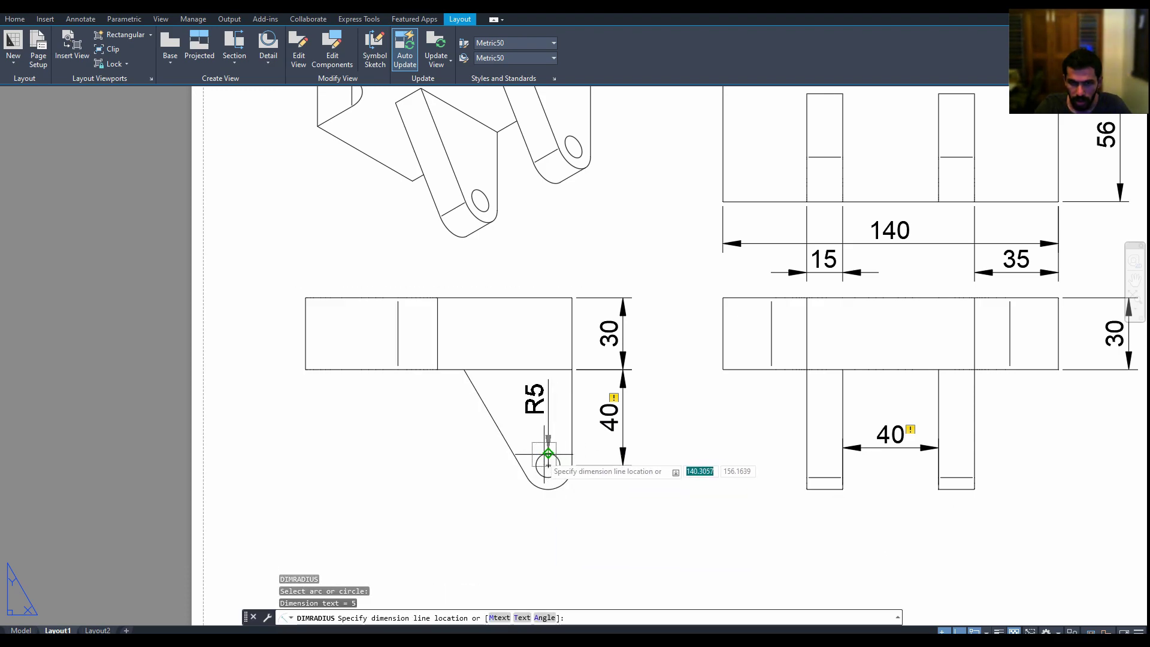
left_click(490, 503)
key("Escape")
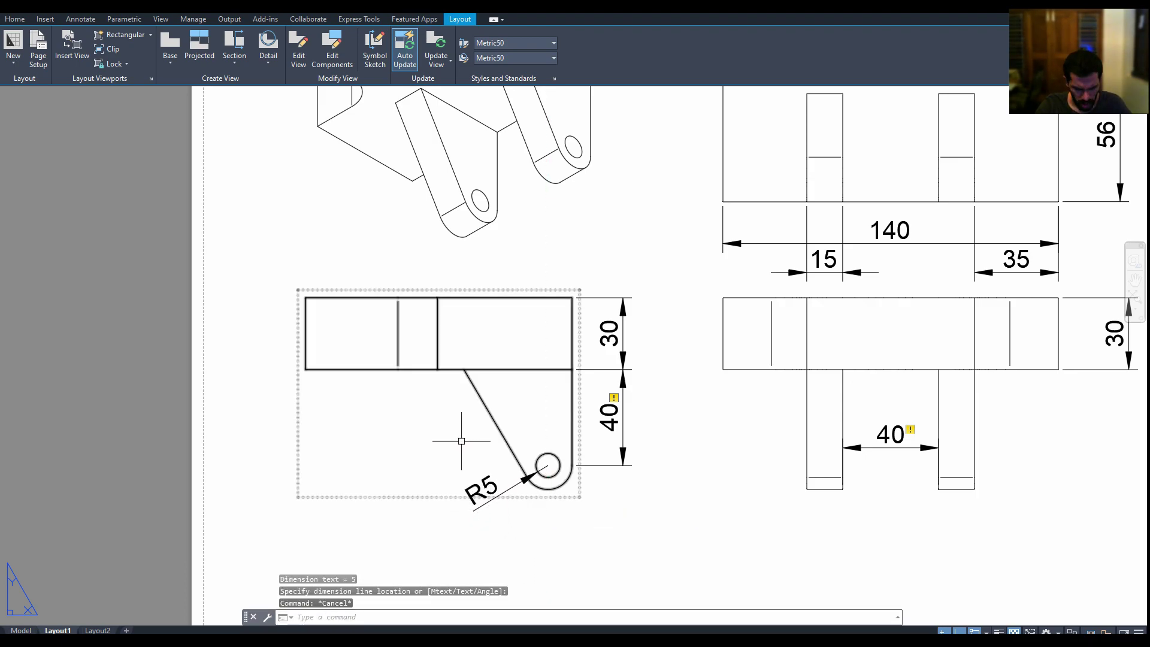
Delete the R5 radius dimension from the small hole.
left_click(496, 503)
left_click(458, 499)
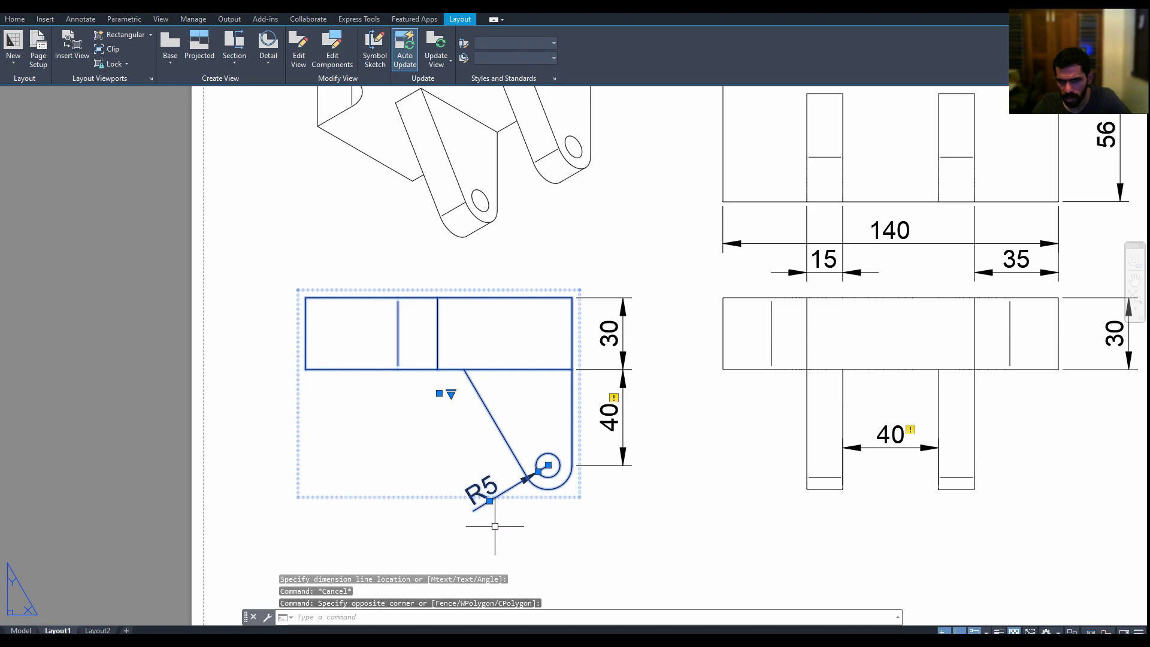
key("Escape")
key("Delete")
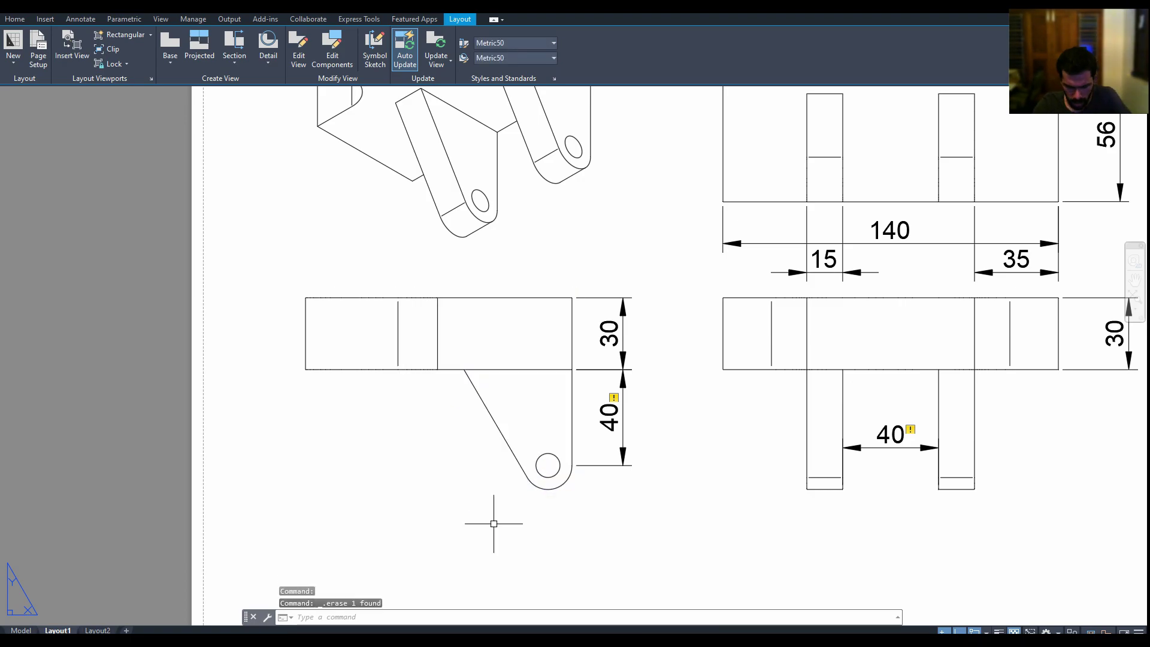
type("di")
Dimension the small hole with a Ø10 diameter and zoom out to the full sheet.
key("Return")
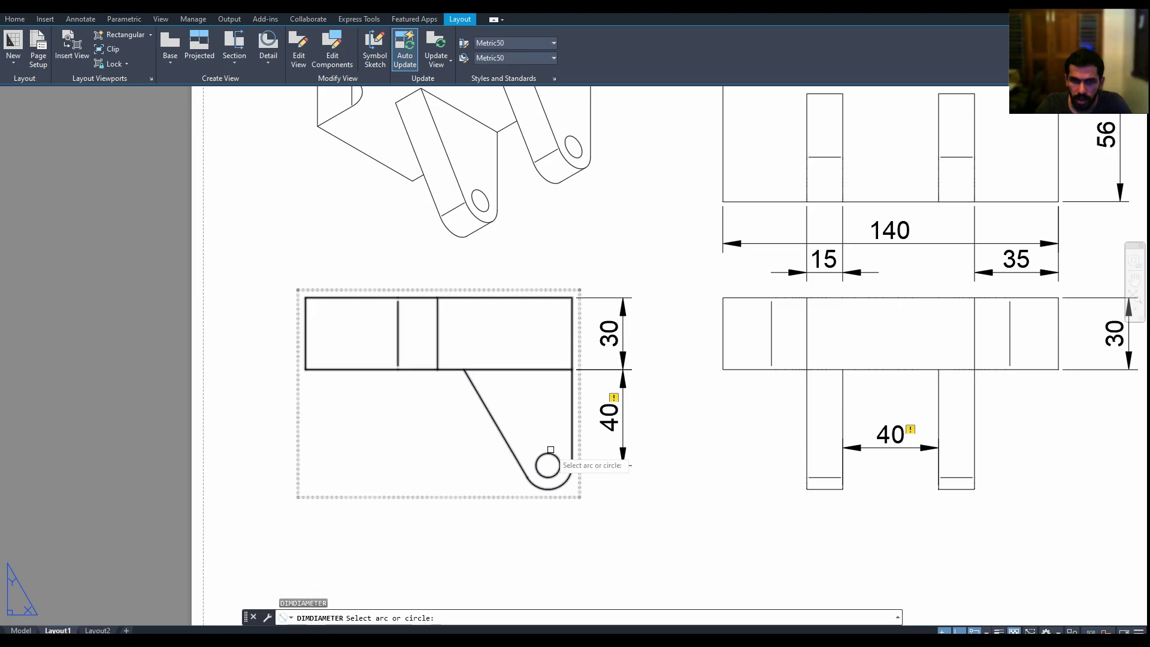
left_click(545, 453)
left_click(539, 472)
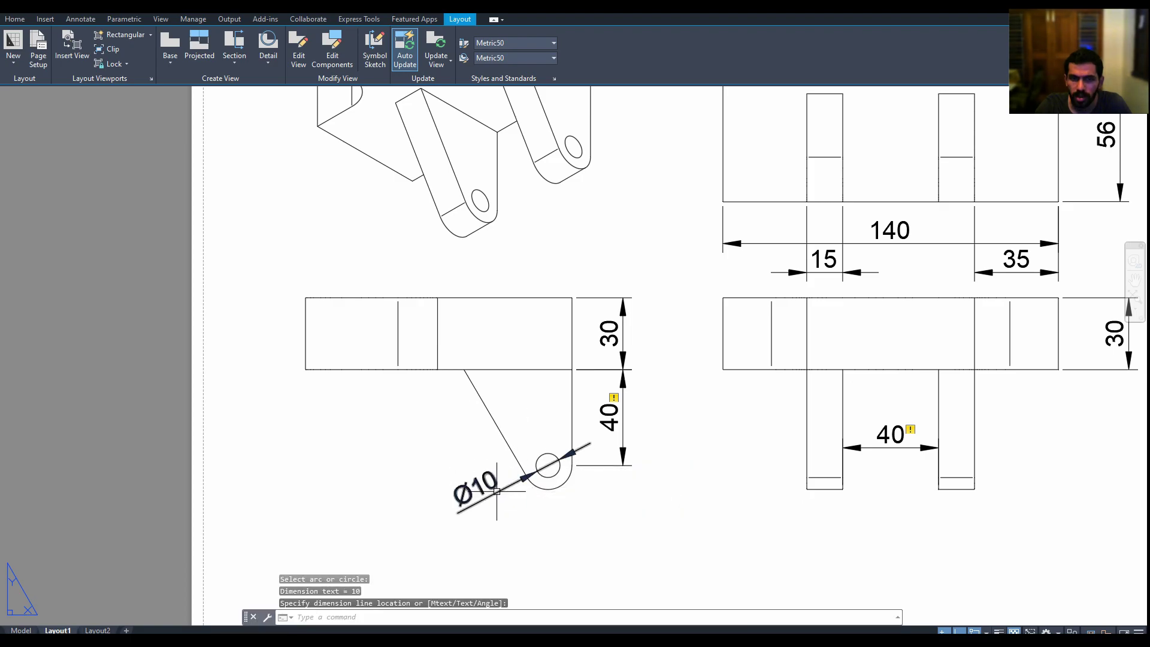
scroll(560, 375, "down", 2)
mouse_move(558, 379)
middle_mouse_down()
mouse_move(467, 290)
mouse_move(390, 249)
middle_mouse_up()
scroll(457, 270, "down", 1)
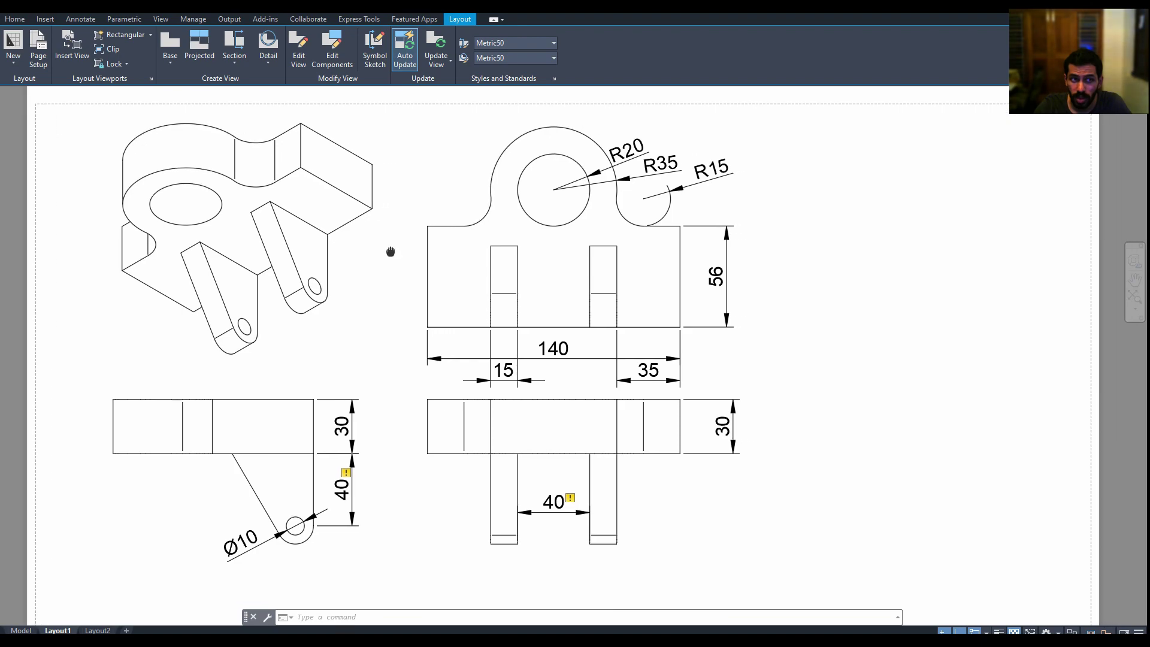